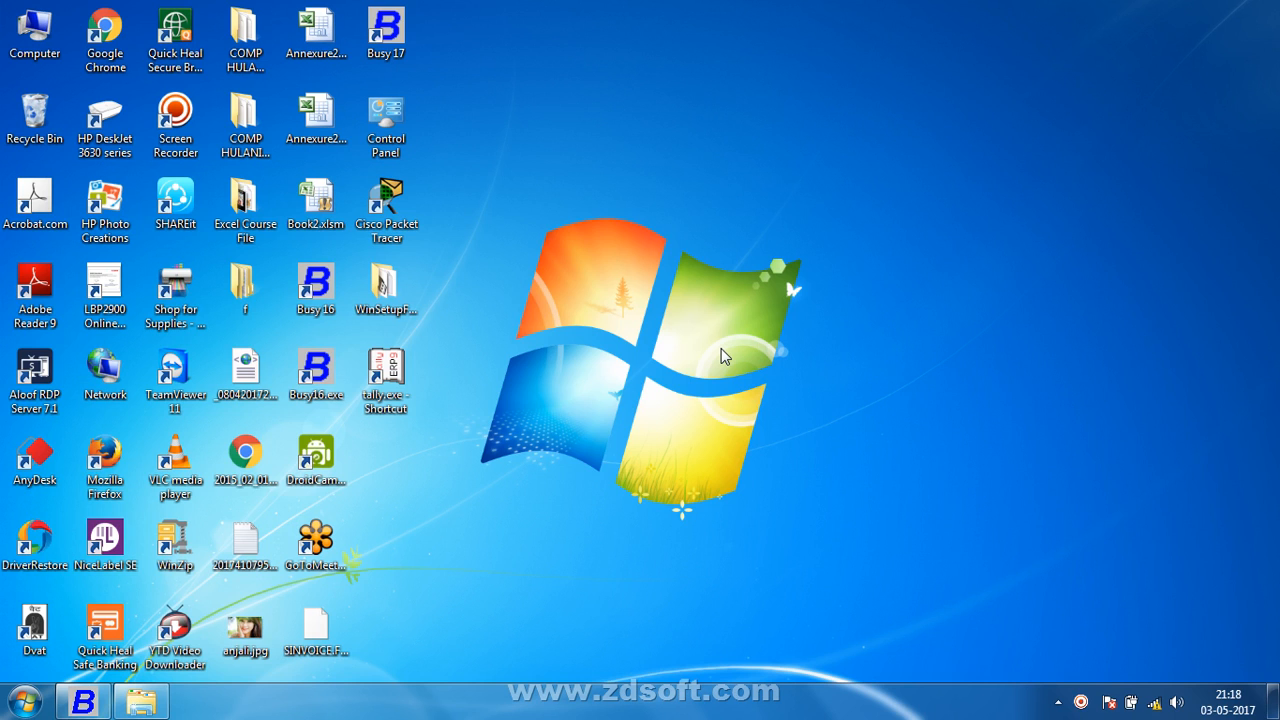
right_click(650, 162)
left_click(697, 216)
Switch to Busy 17, enable Maintain Sub Ledgers in the Accounts features, and save the configuration
mouse_move(83, 703)
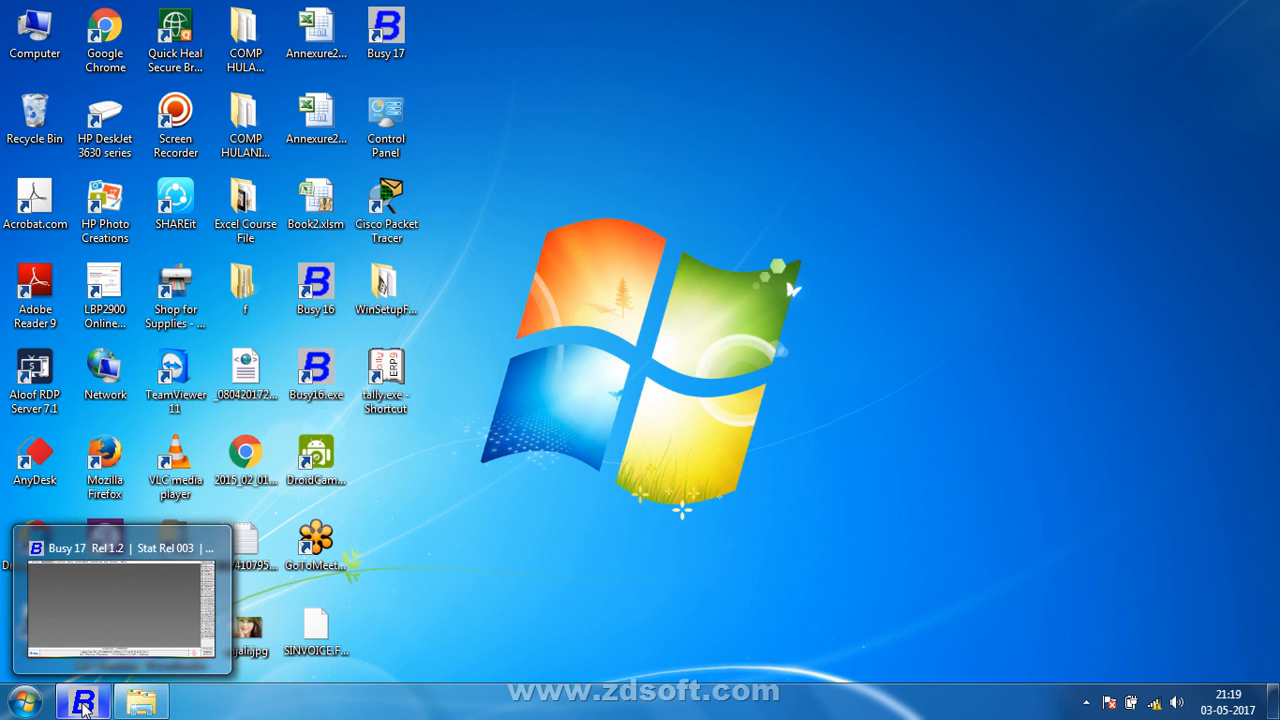
left_click(136, 635)
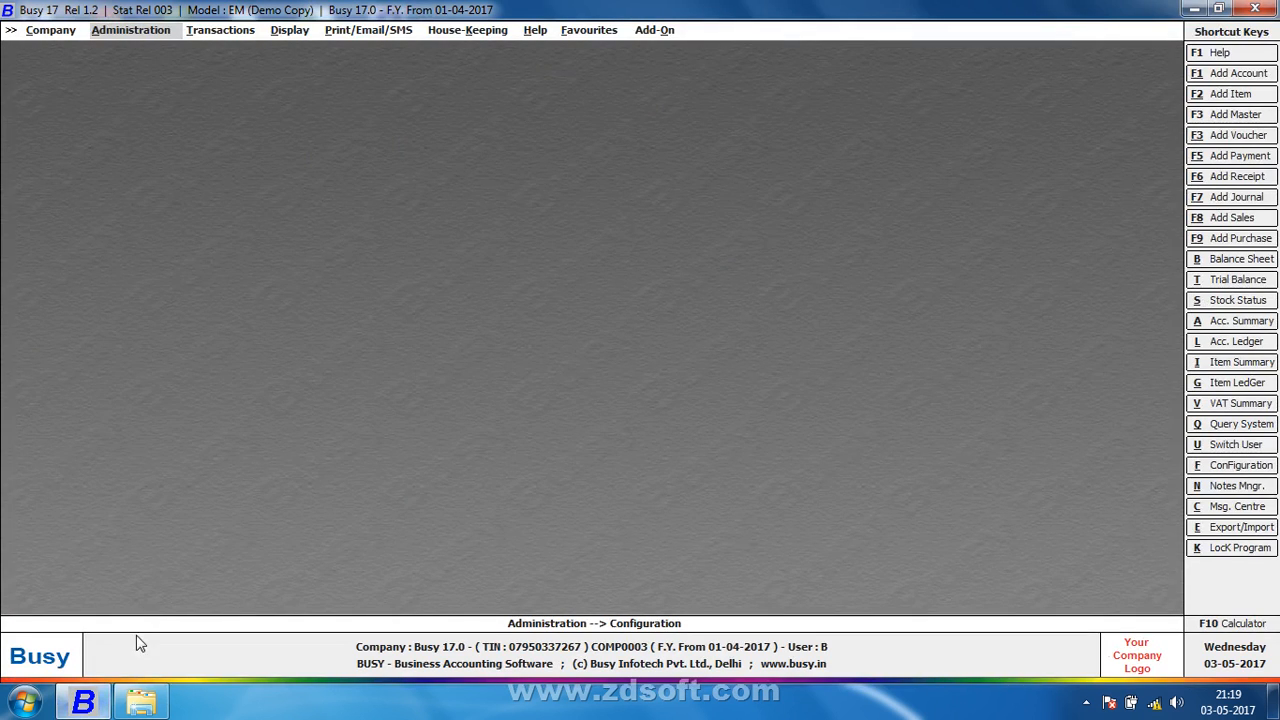
key("Return")
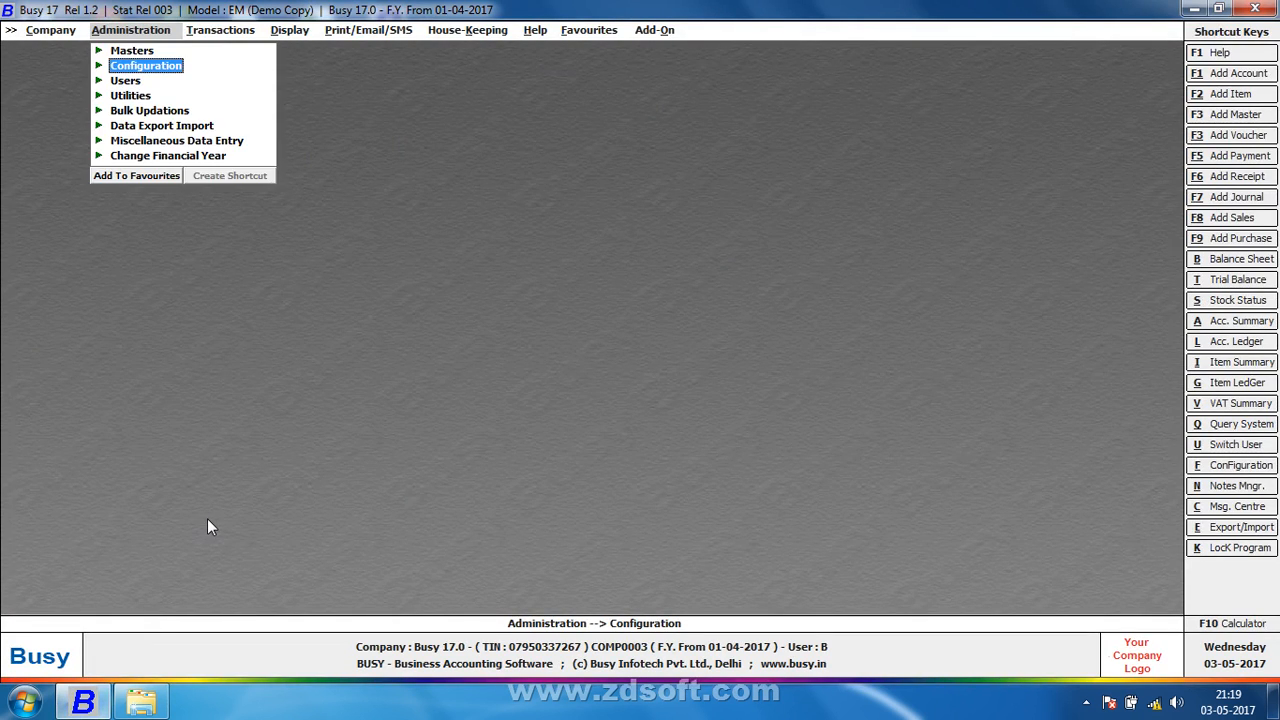
key("Return")
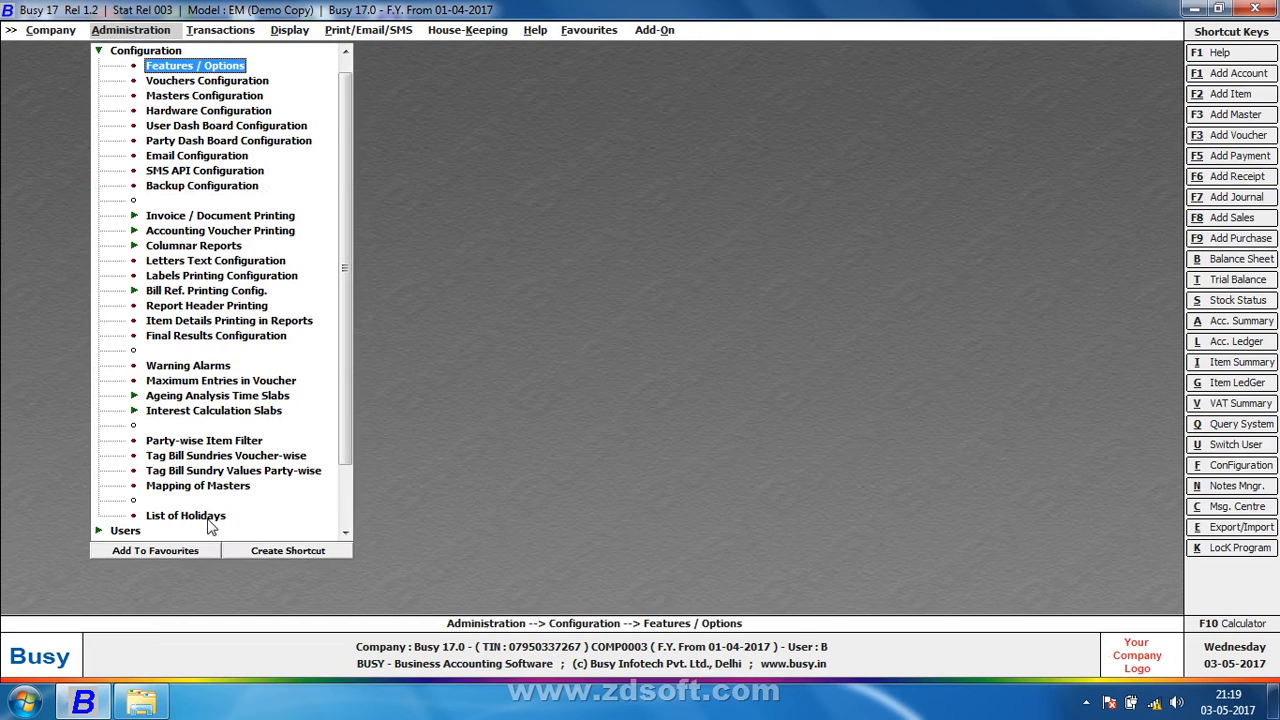
key("Return")
key("Down")
key("Down")
key("Down")
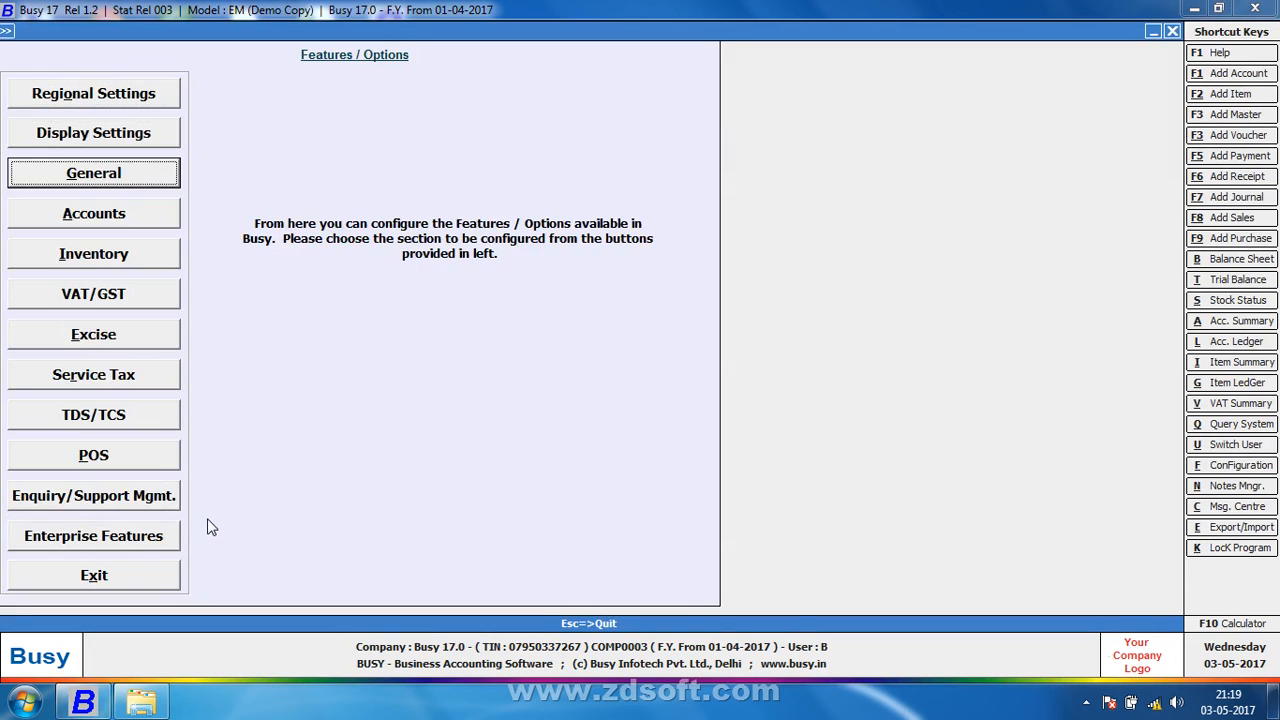
key("Return")
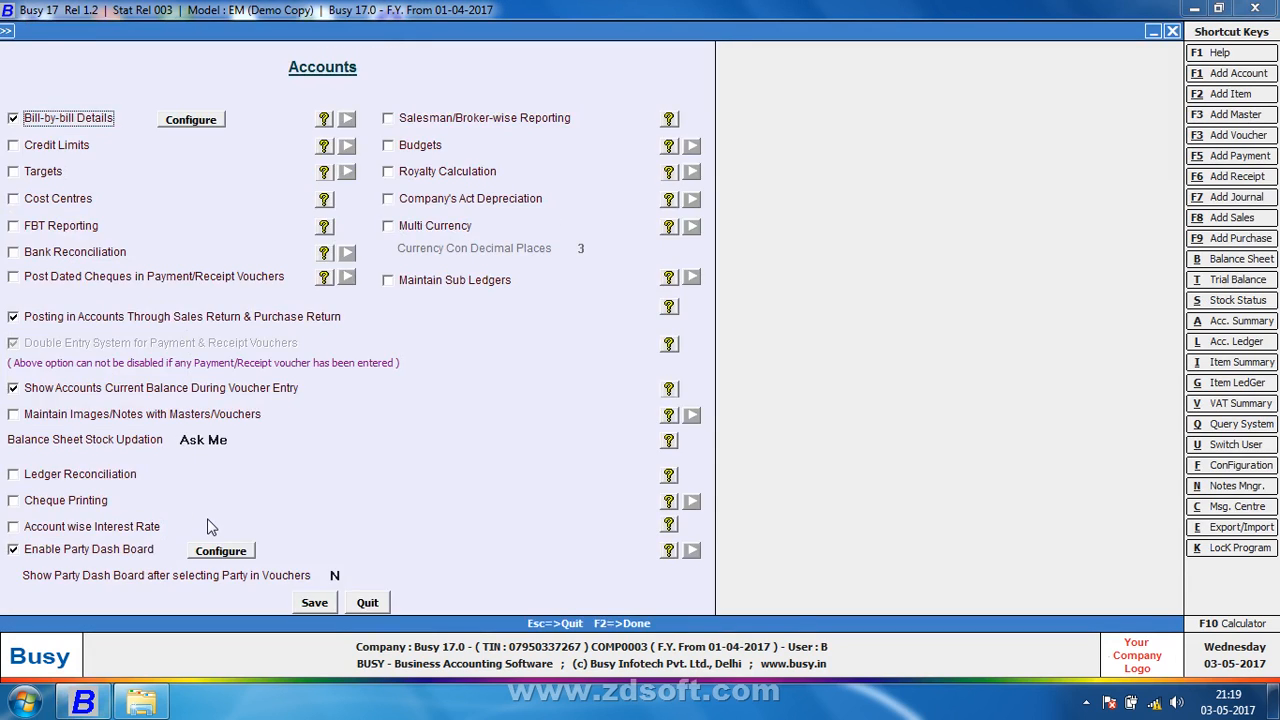
left_click(414, 286)
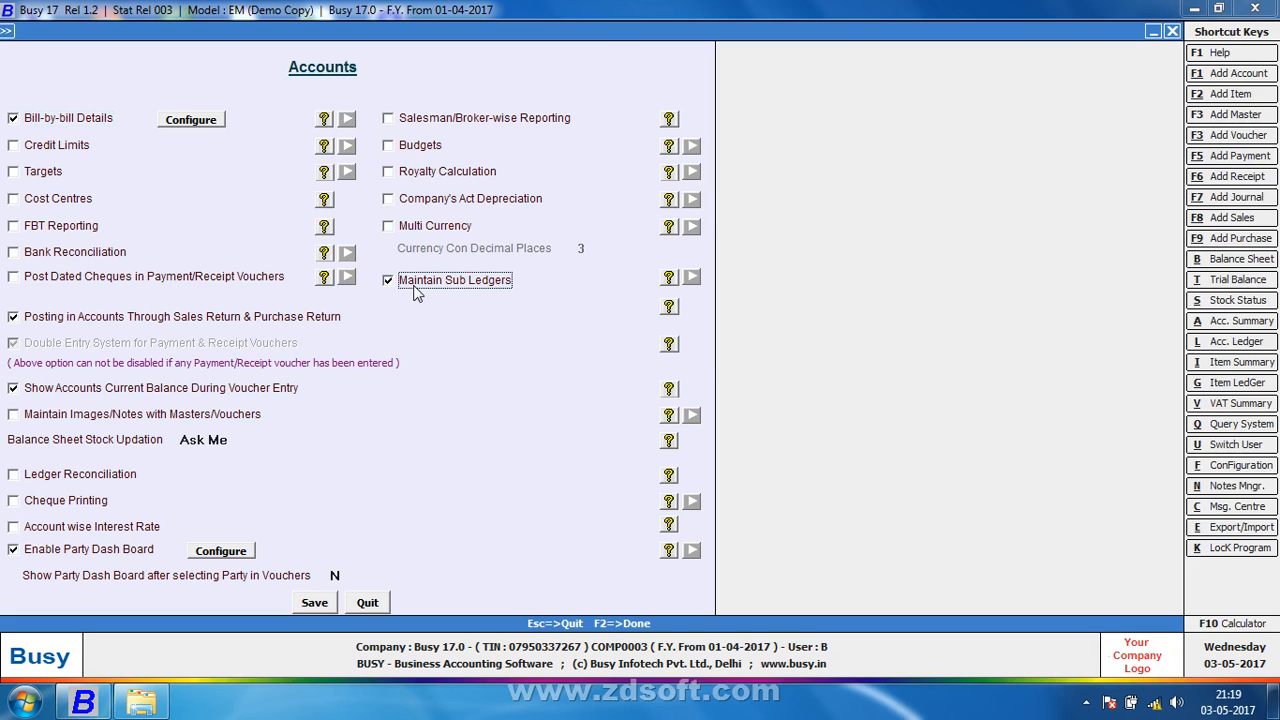
left_click(318, 604)
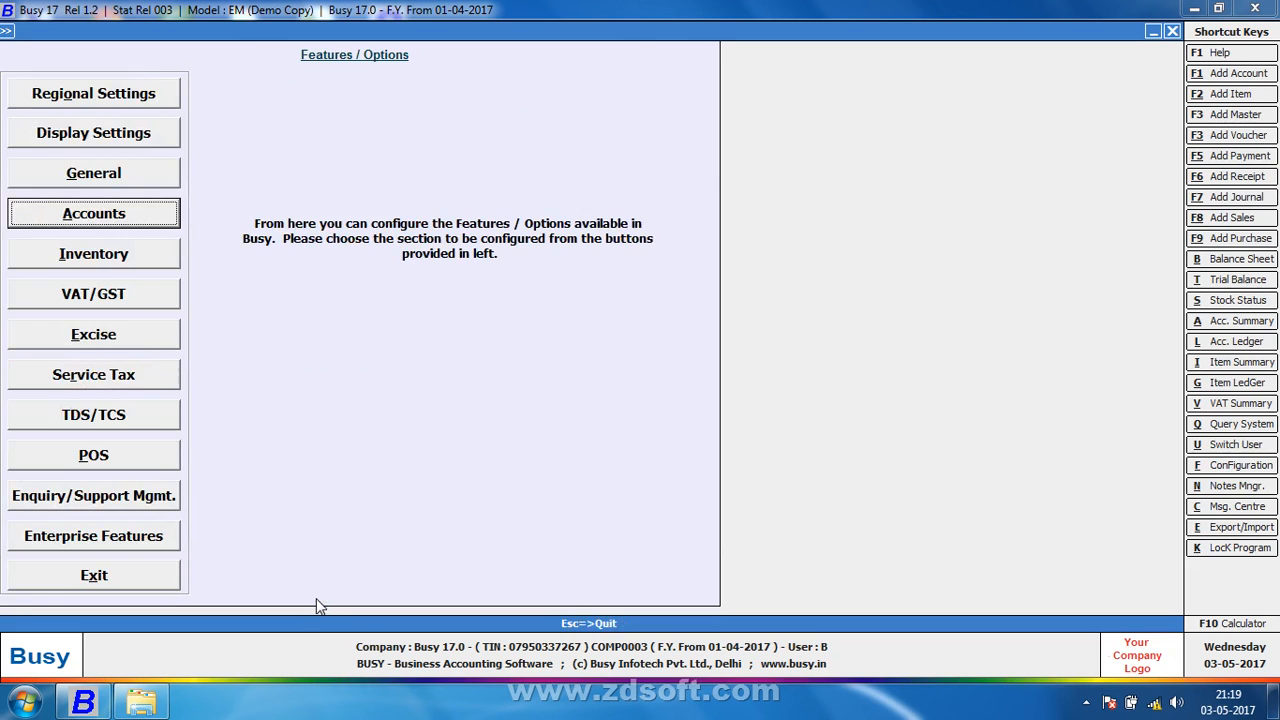
key("Escape")
key("Escape")
Start a new account master named Delhi Head Office, keeping the same print name
key("Up")
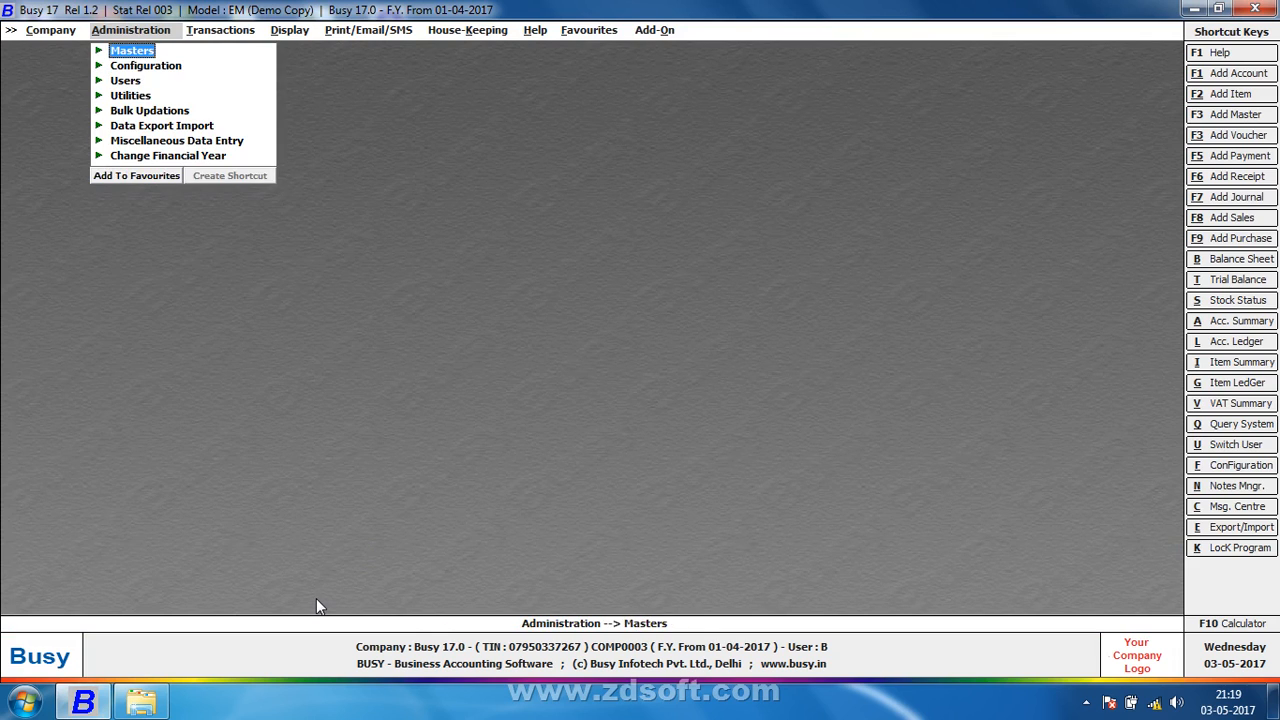
key("Return")
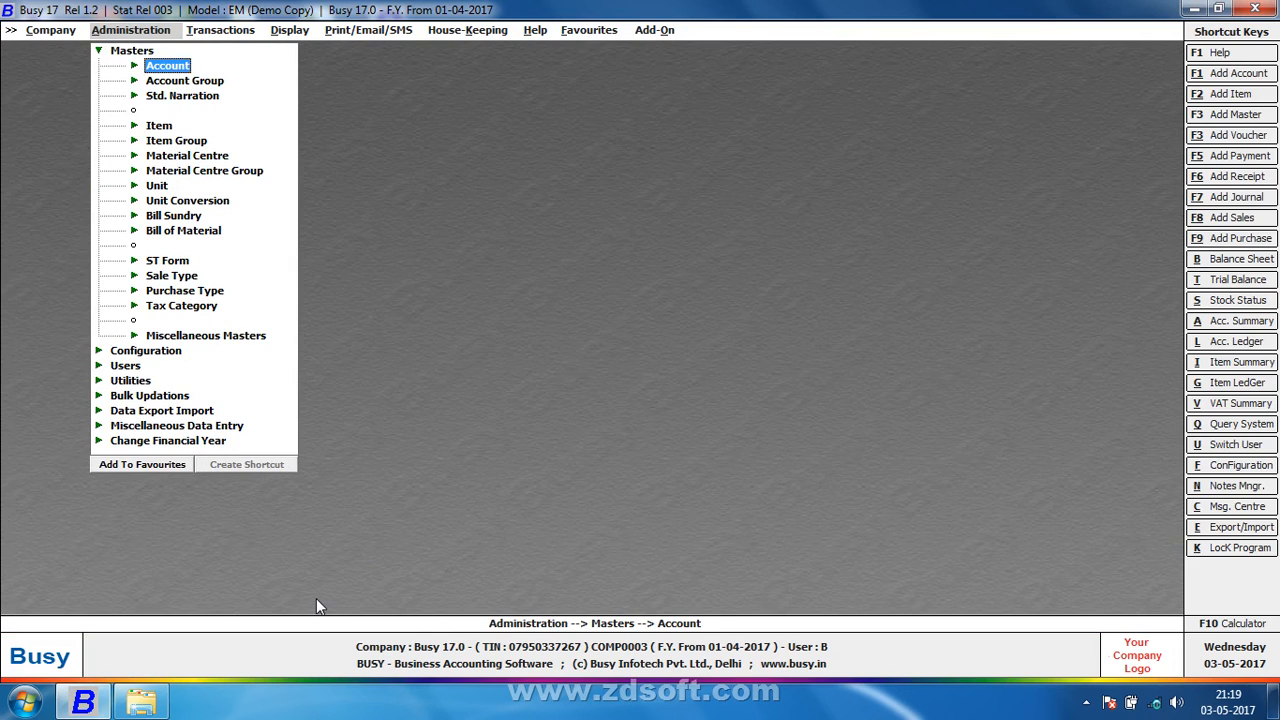
key("Return")
key("Return")
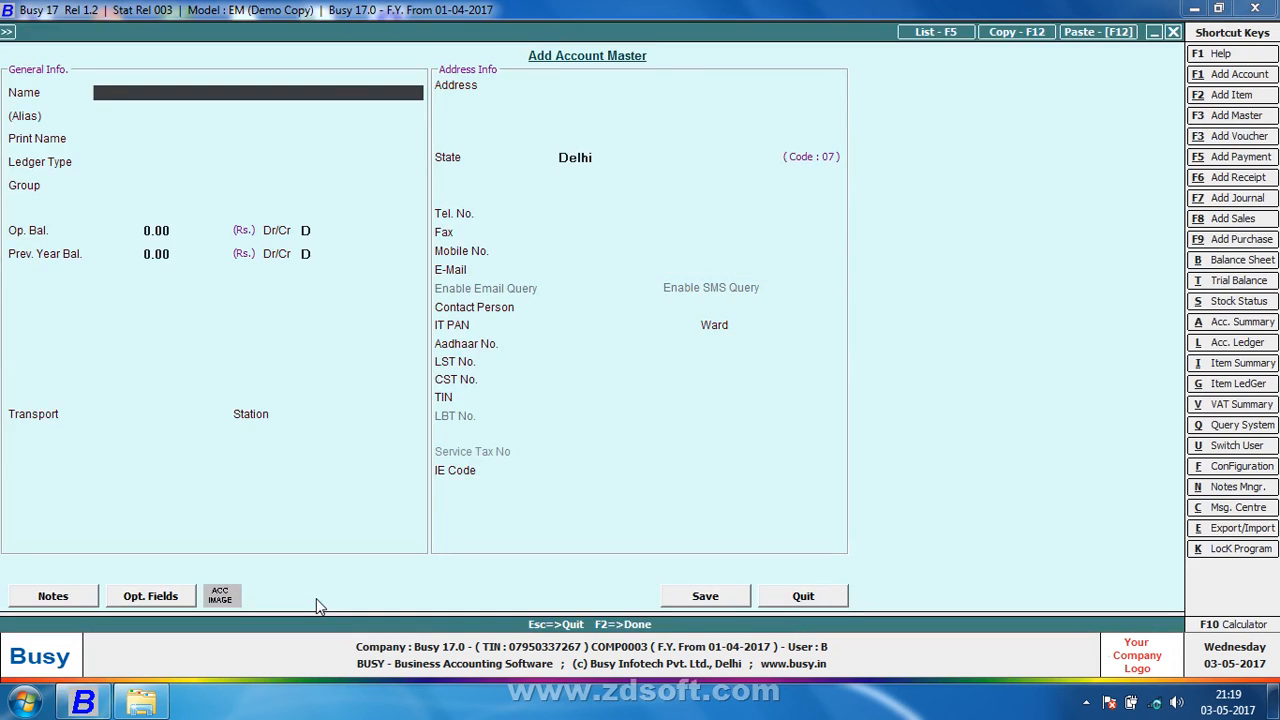
type("delhi head office")
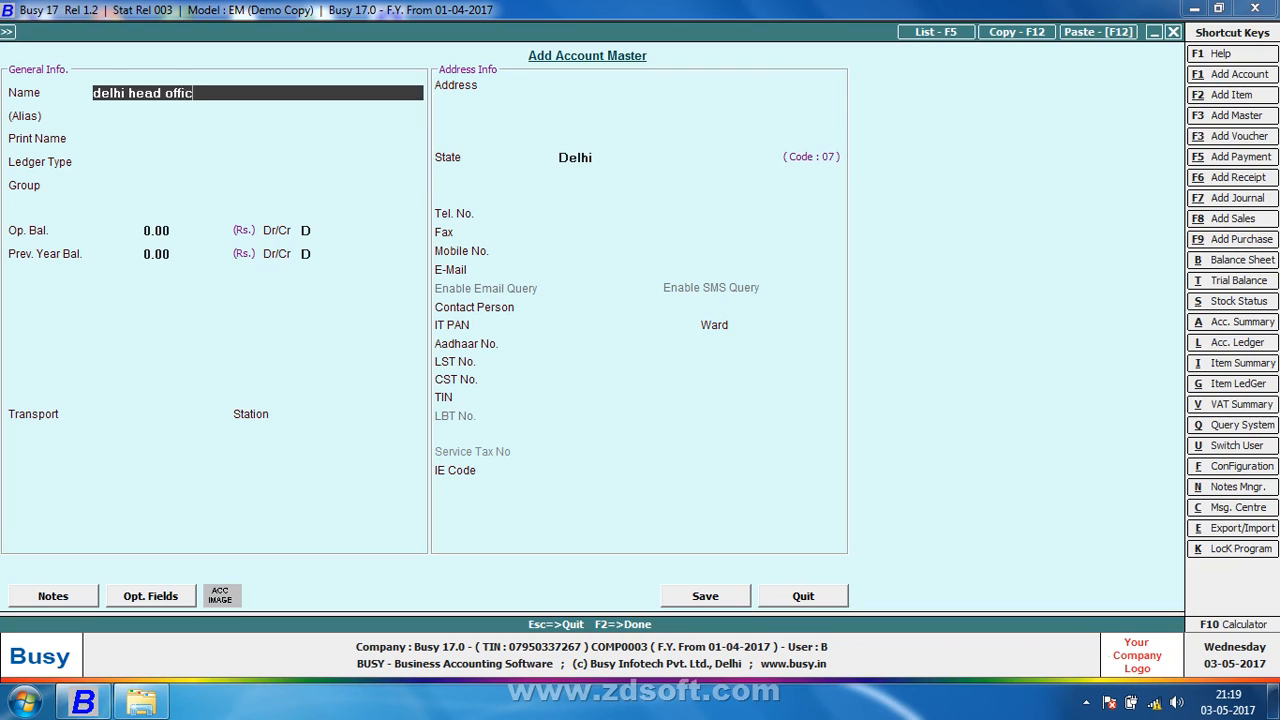
key("Return")
key("Return")
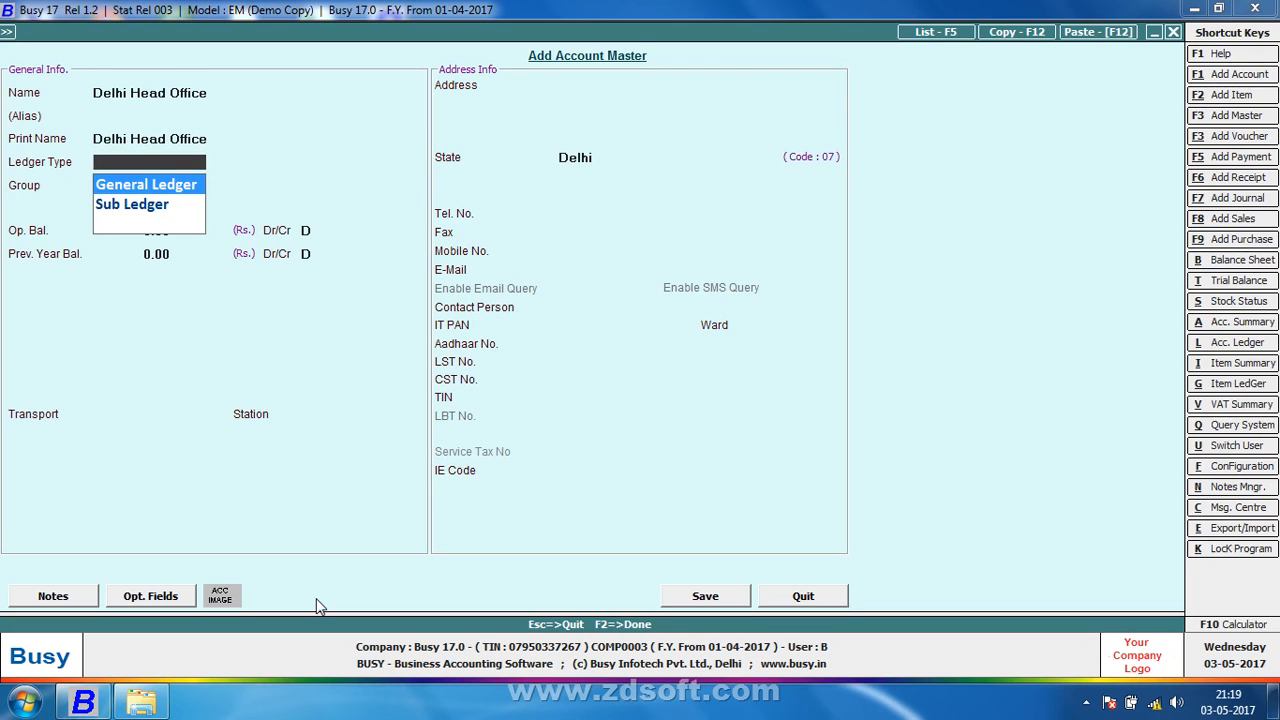
Make Delhi Head Office a General Ledger under Sundry Creditors with bill-by-bill balancing set to N, and save it
key("Return")
type("sund")
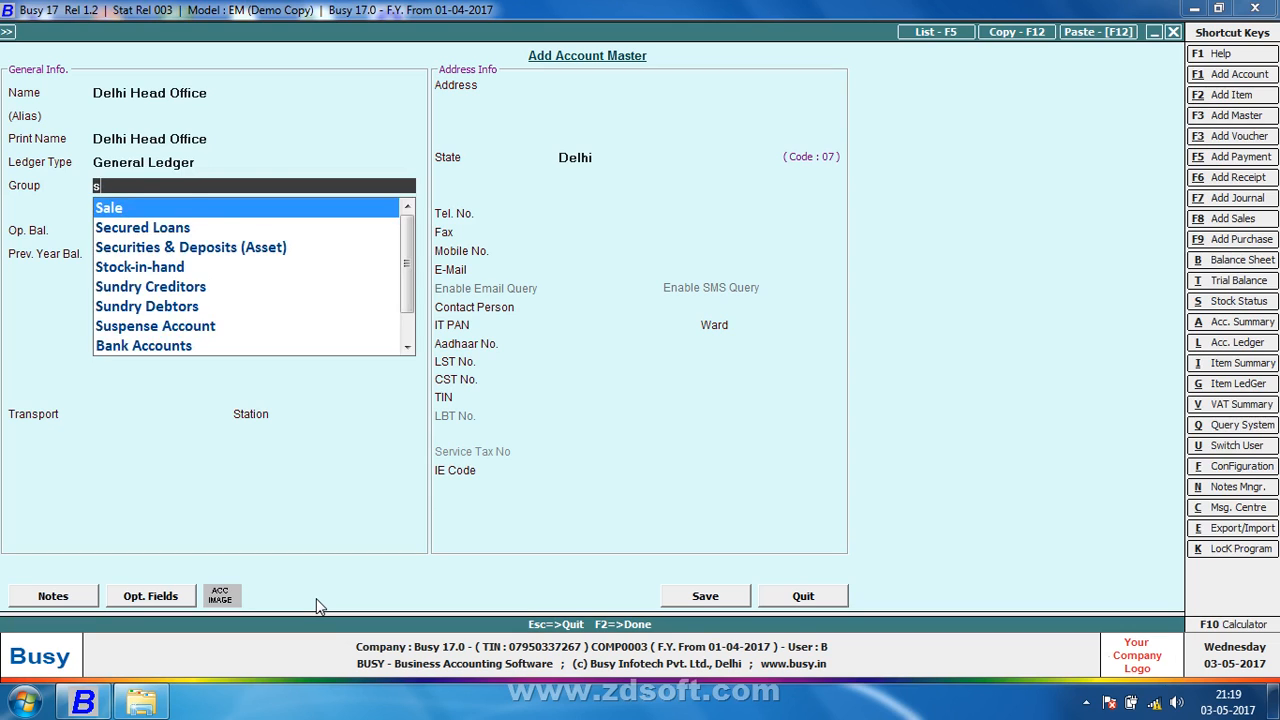
key("Return")
key("Return")
key("Return")
key("Return")
key("n")
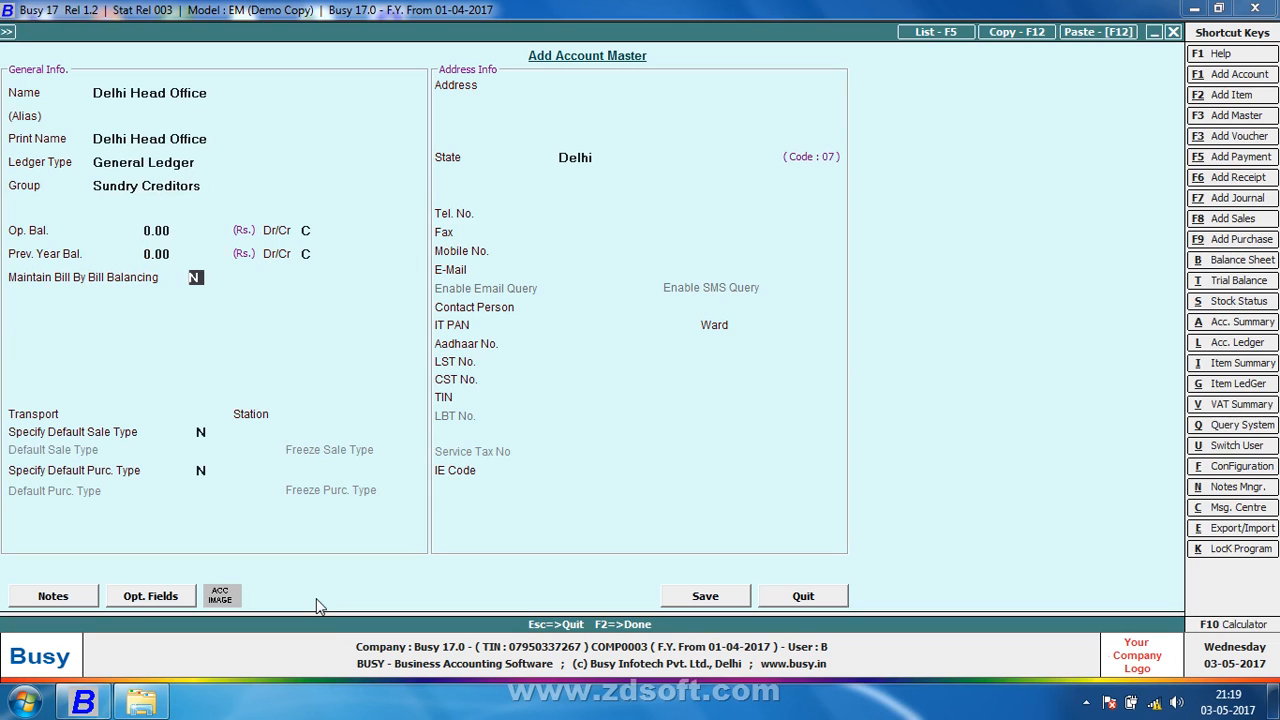
key("F2")
key("Return")
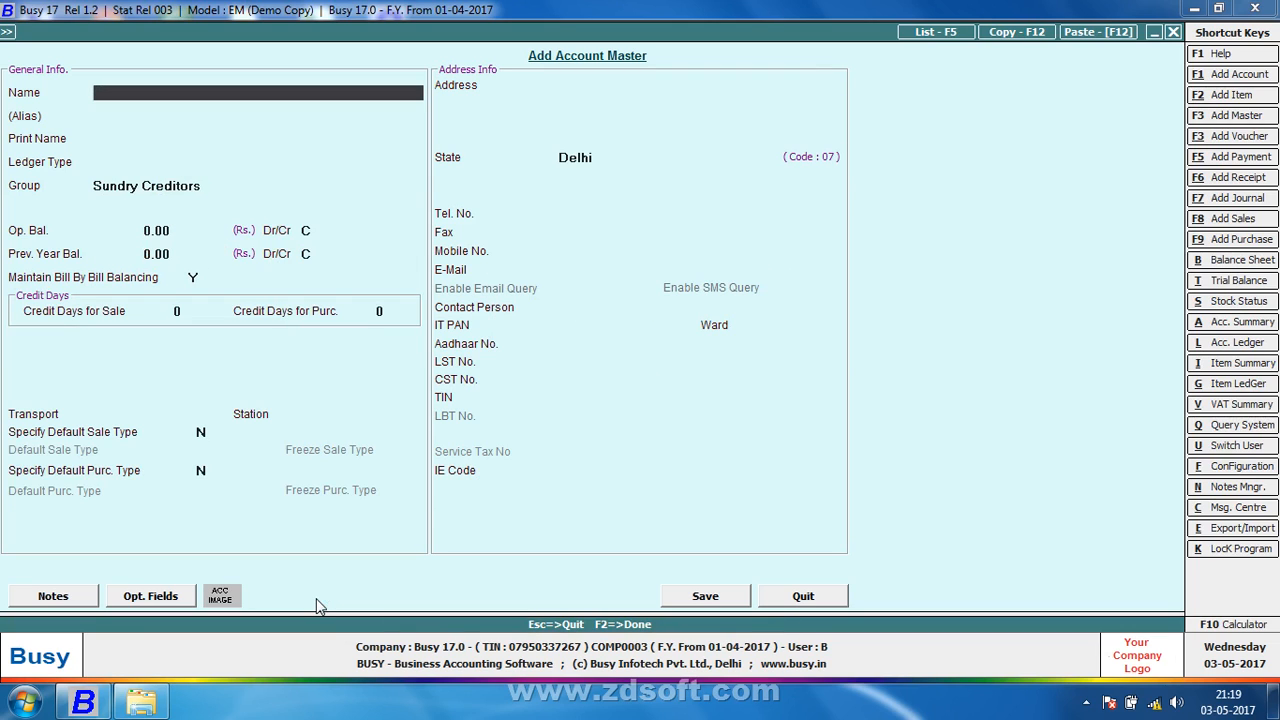
Enter Kolkatta Branch Office as the name and print name of the next account master
type("kol")
type("katta")
type(" branch s")
key("BackSpace")
type("office")
key("Return")
key("Return")
key("Return")
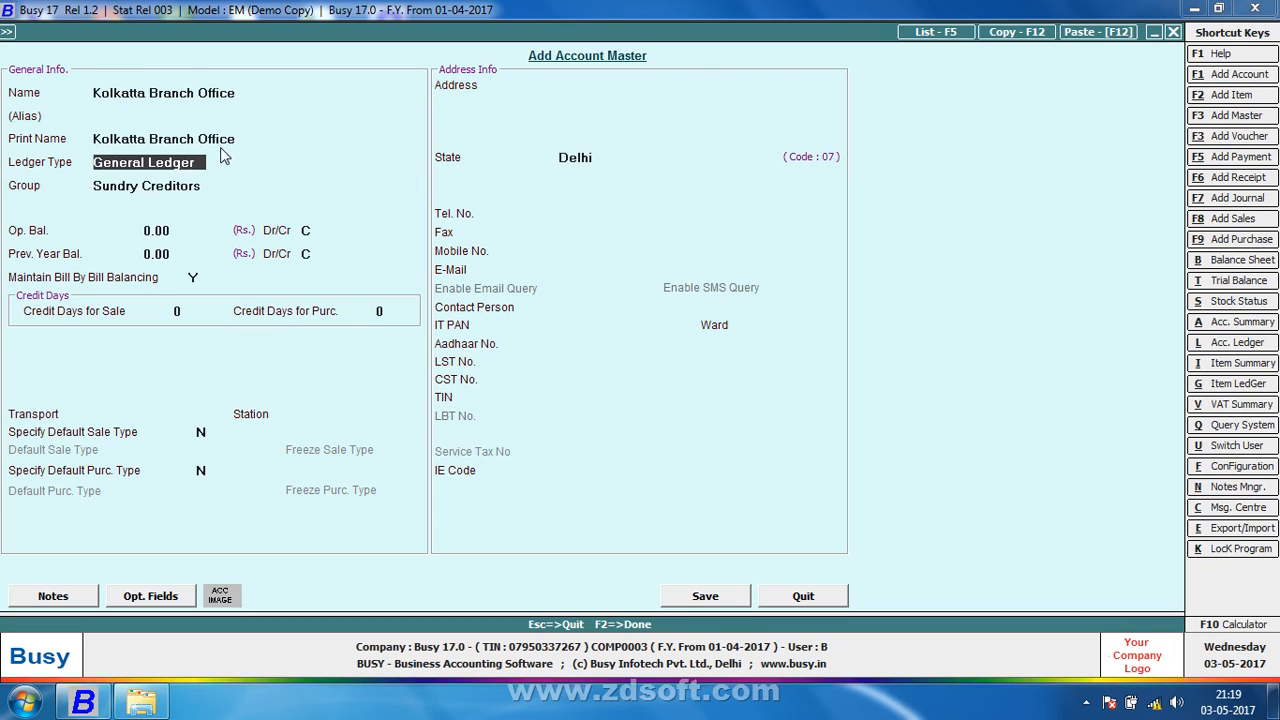
Make Kolkatta Branch Office a Sub Ledger of Delhi Head Office and save the account
type("s")
key("Return")
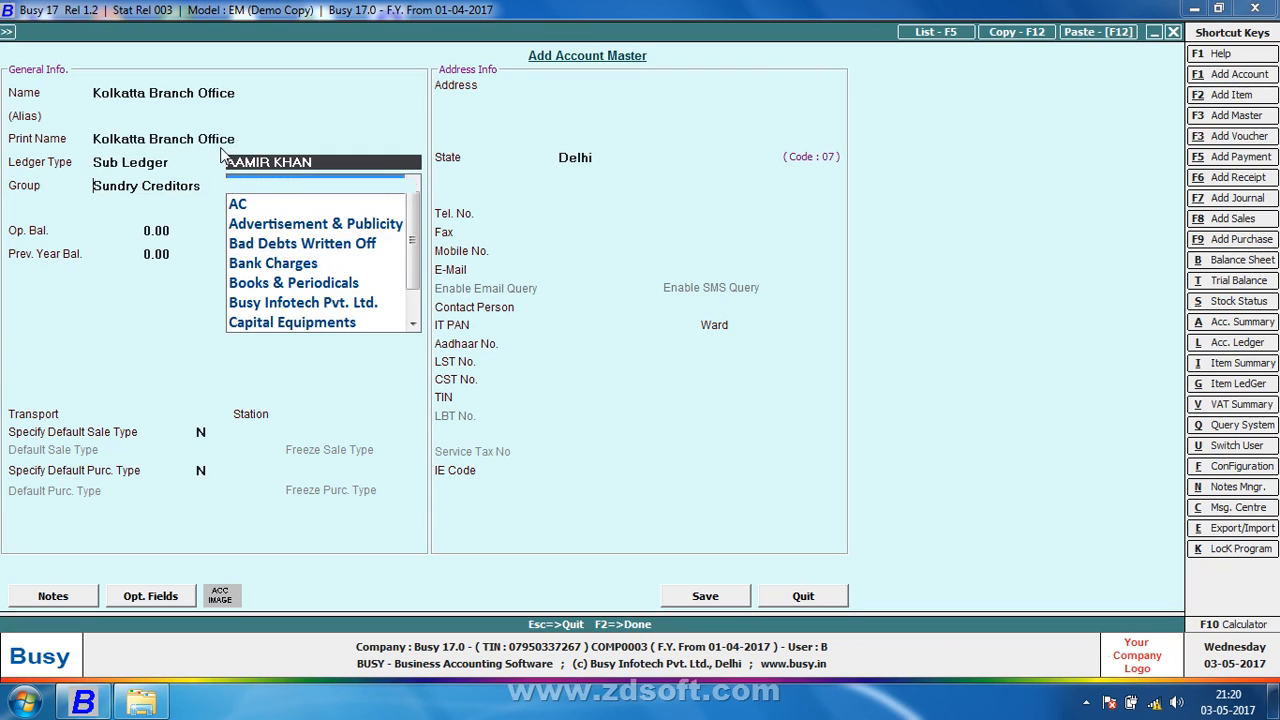
type("de")
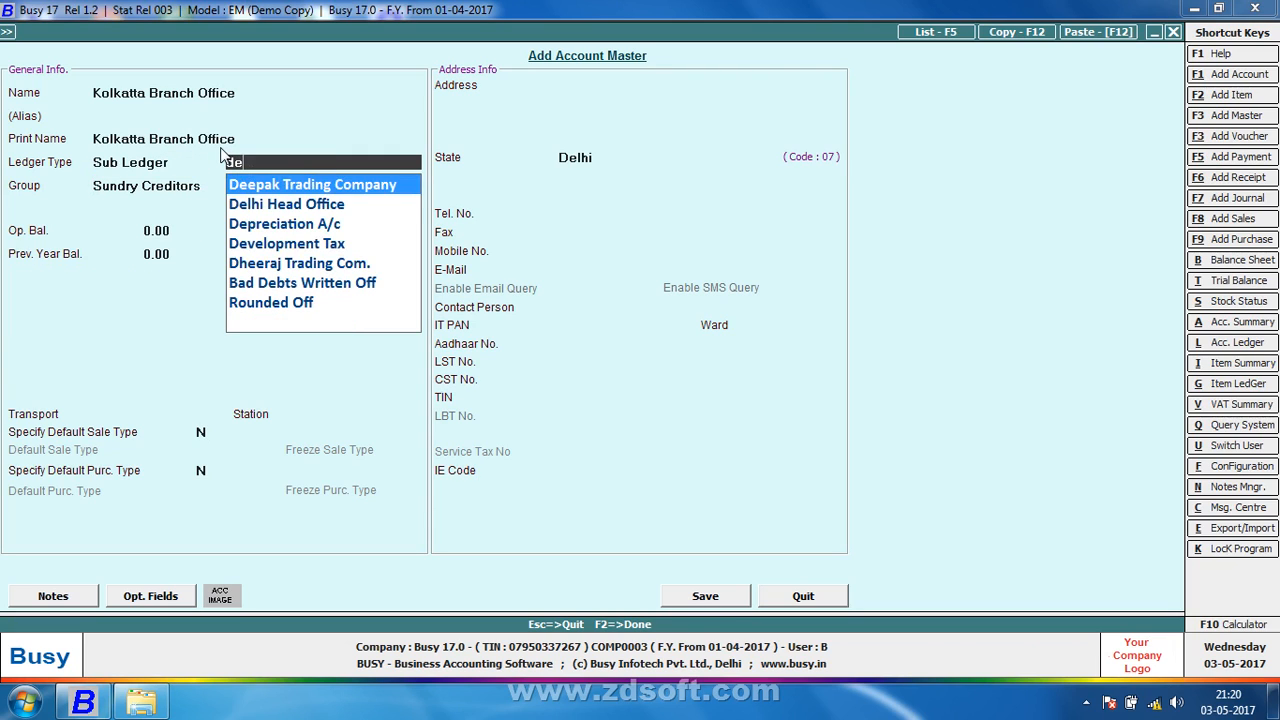
key("Return")
key("F2")
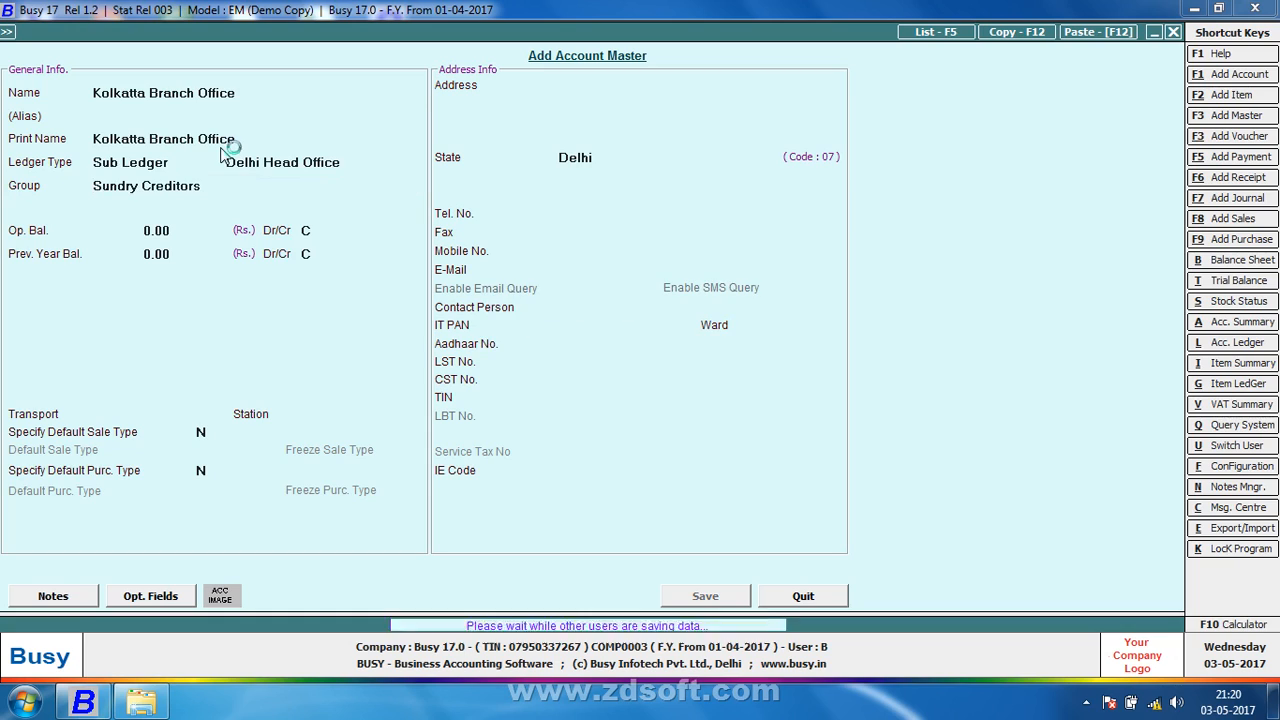
Enter Ludhiana Branch Office as the name of the next account master
type("Ludhiana")
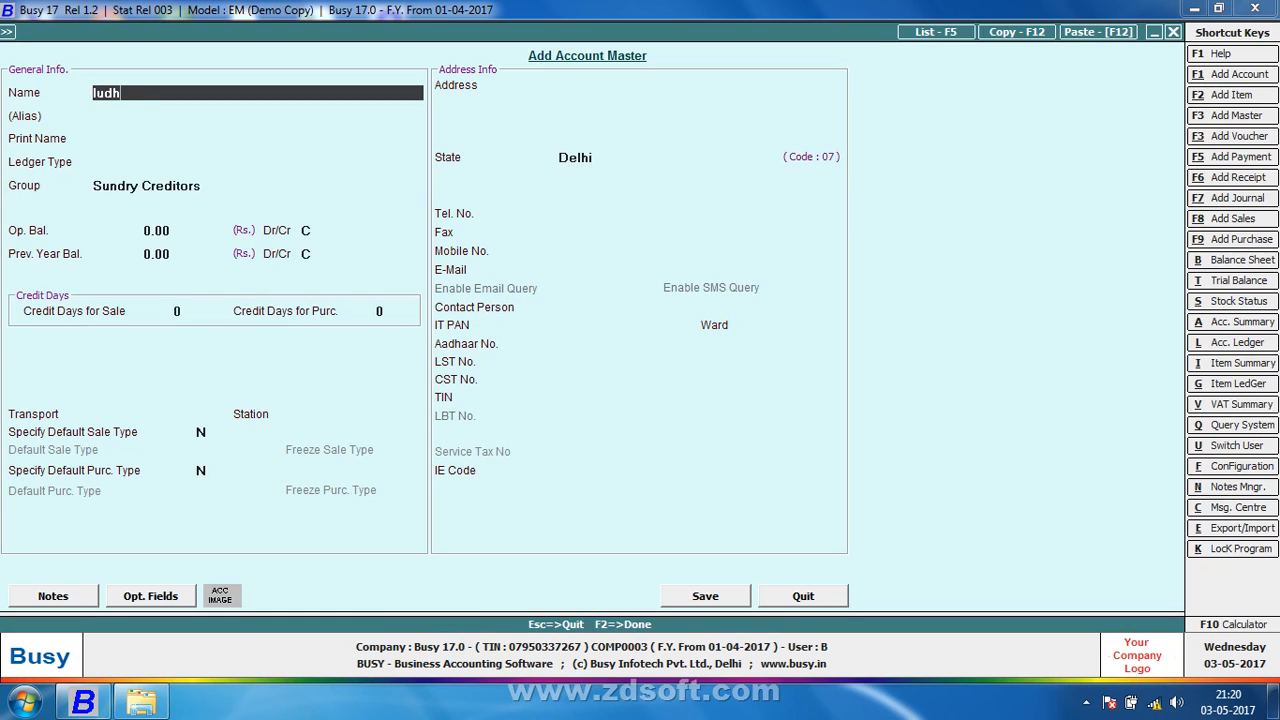
key("Return")
key("Return")
key("Return")
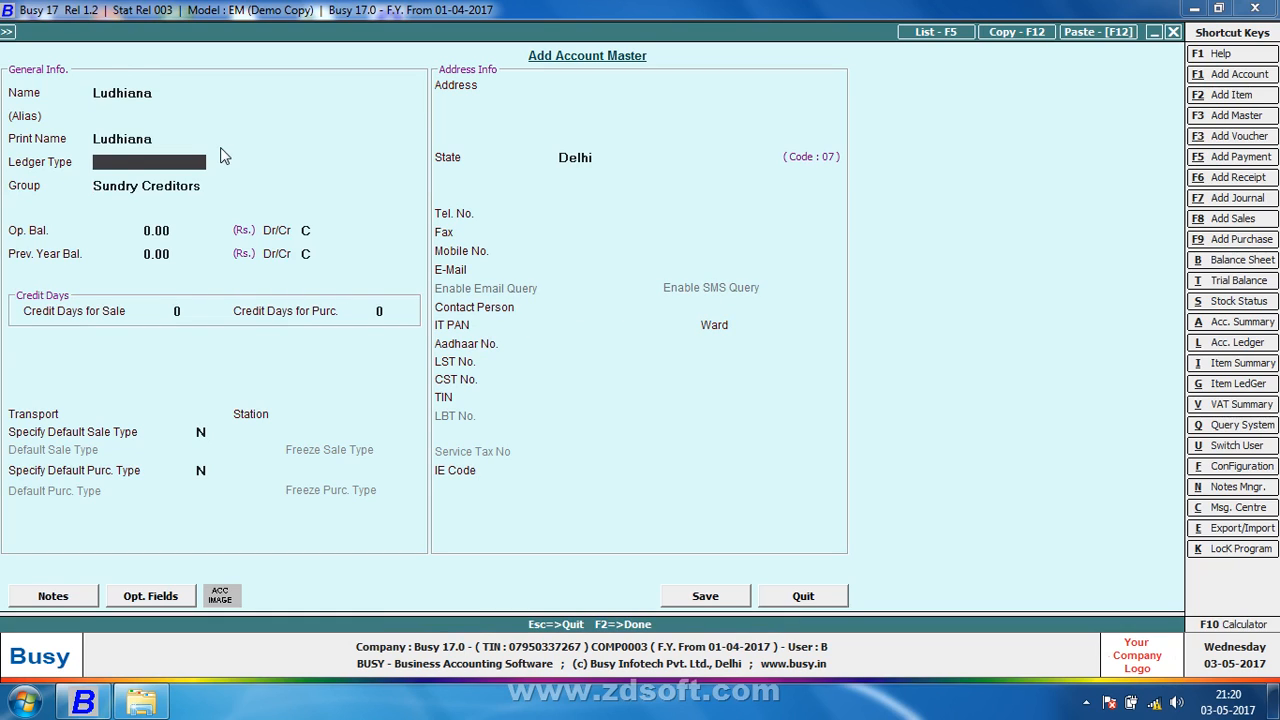
key("Up")
key("Up")
key("Up")
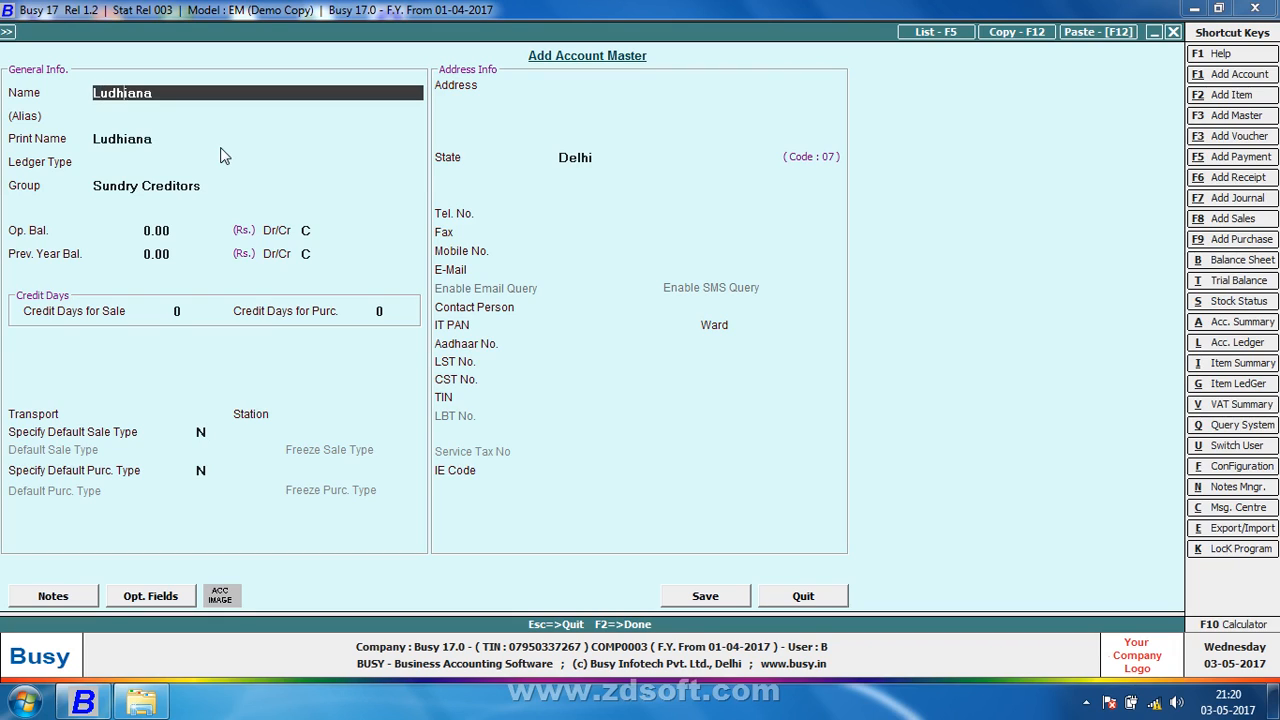
key("End")
type("Branch Office")
key("Return")
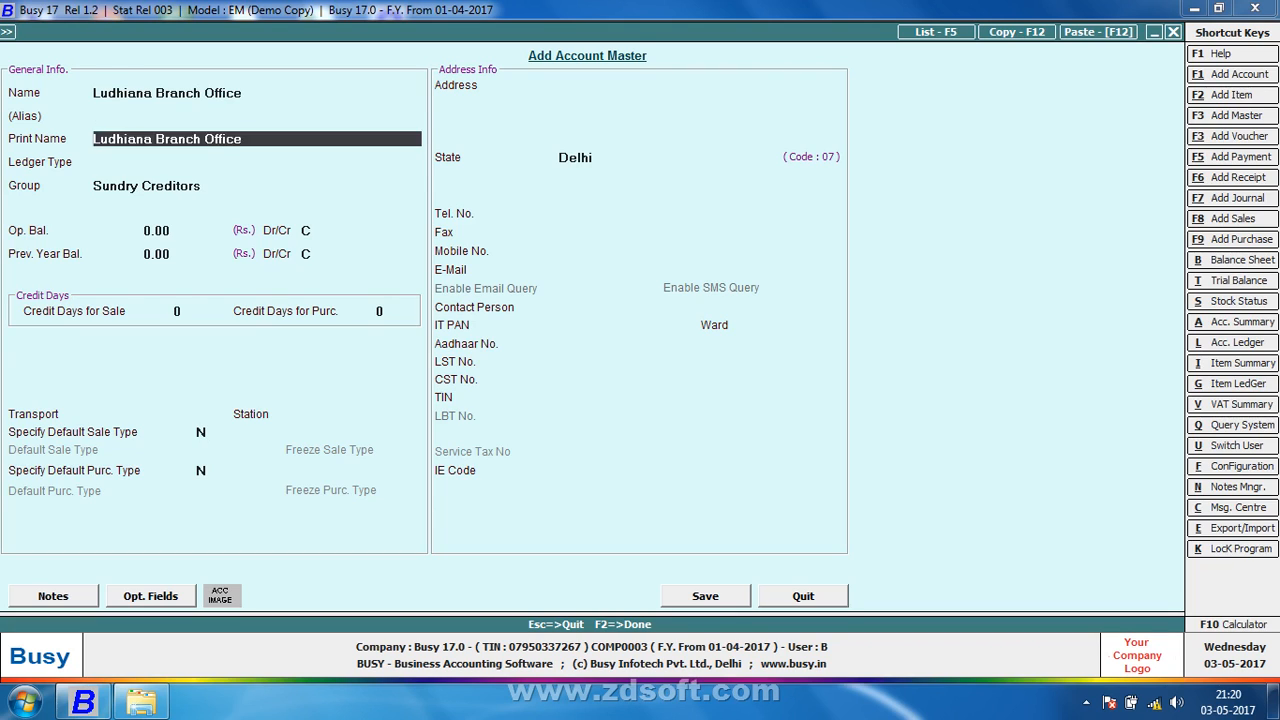
Make Ludhiana Branch Office a Sub Ledger of Delhi Head Office and save the account
key("Return")
key("Down")
key("Return")
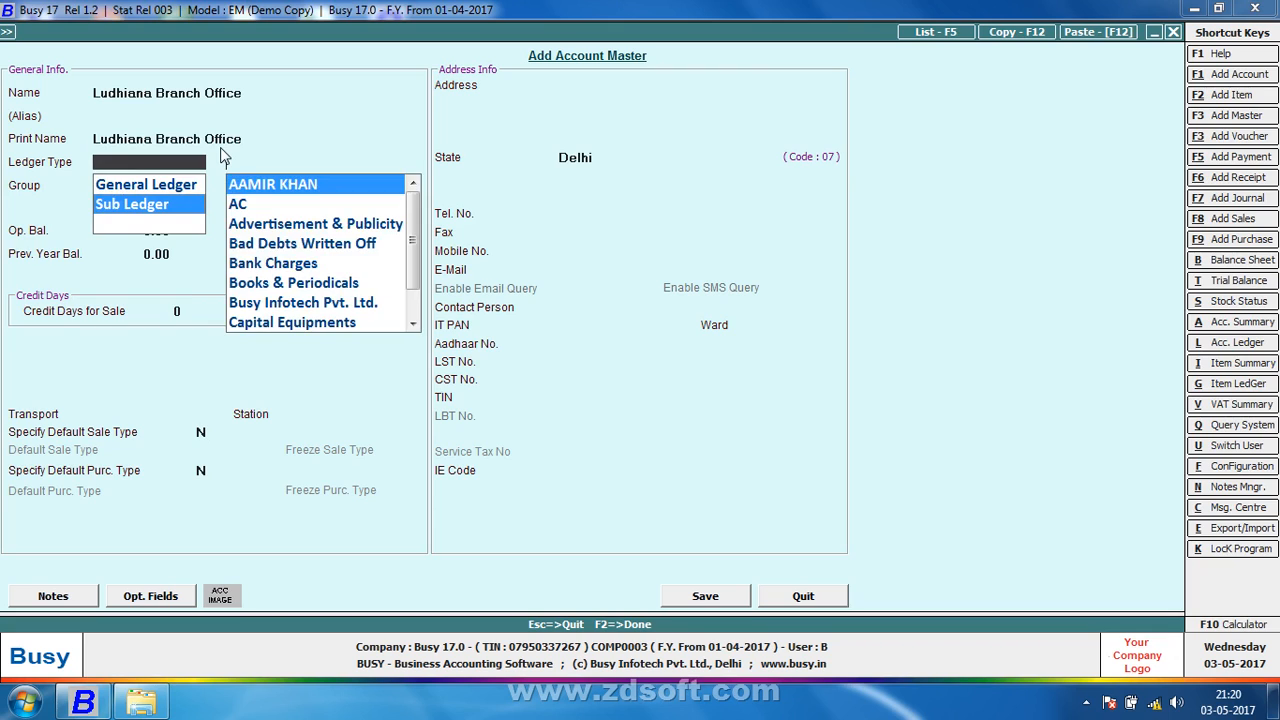
type("delhi")
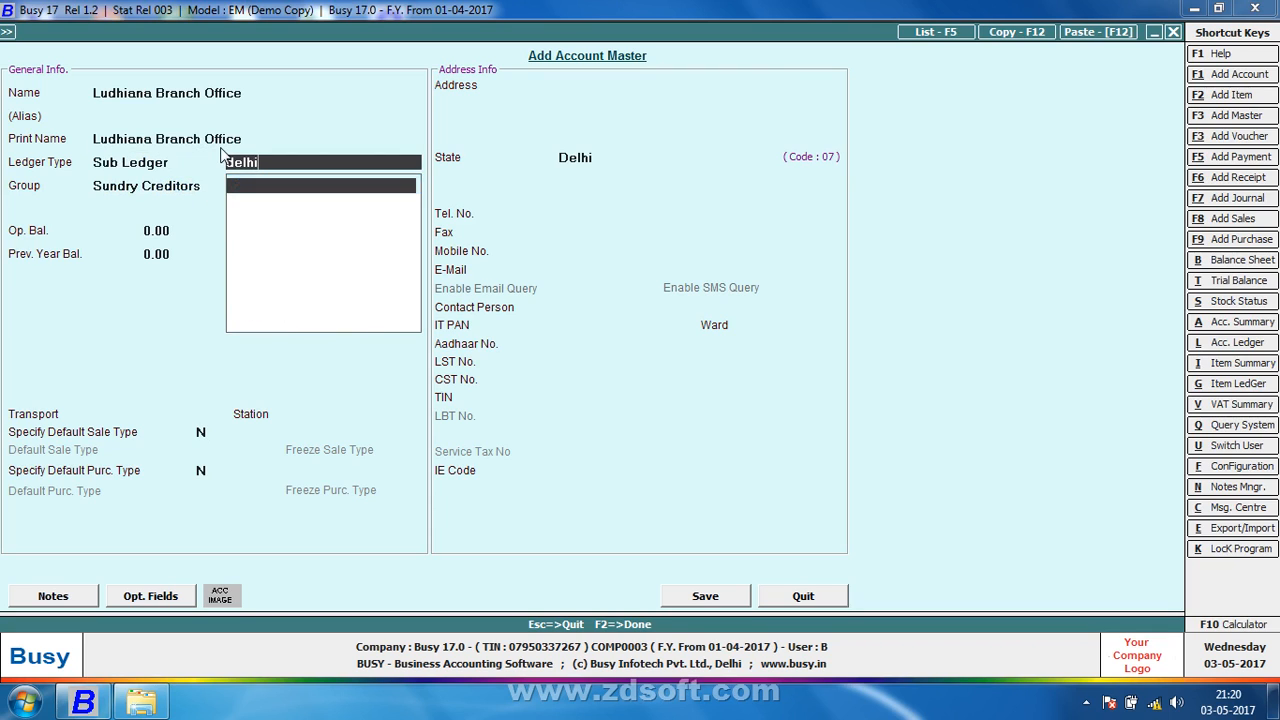
key("Return")
key("F2")
key("Return")
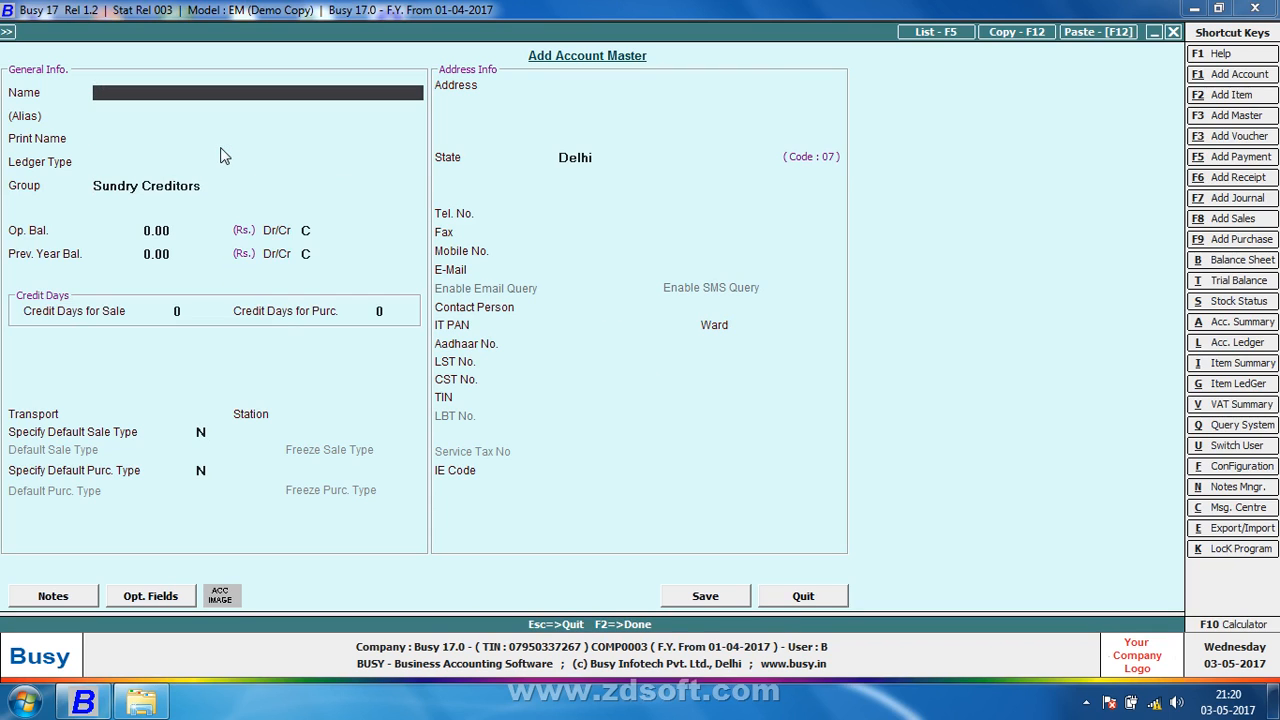
Enter Chennai Branch Office as the name of the next account master
type("chennai branch c")
key("BackSpace")
type("office")
key("Return")
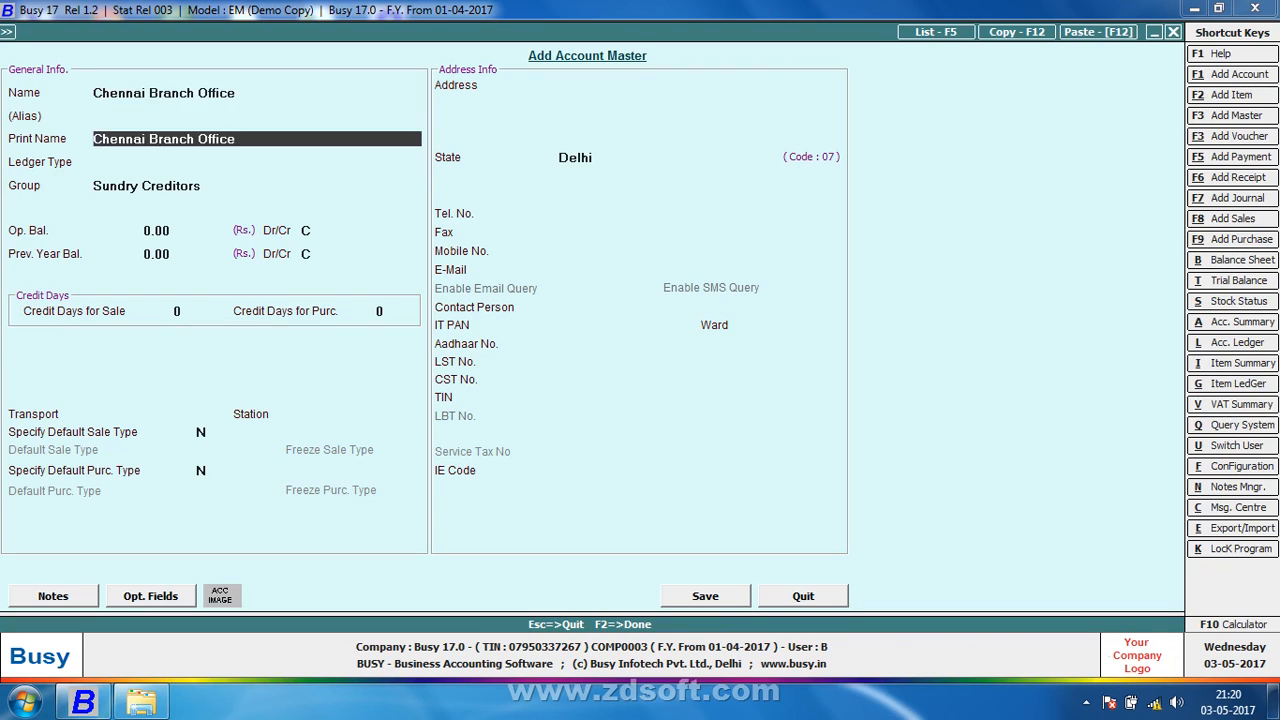
Make Chennai Branch Office a Sub Ledger of Delhi Head Office and save the account
key("Return")
key("Down")
key("Return")
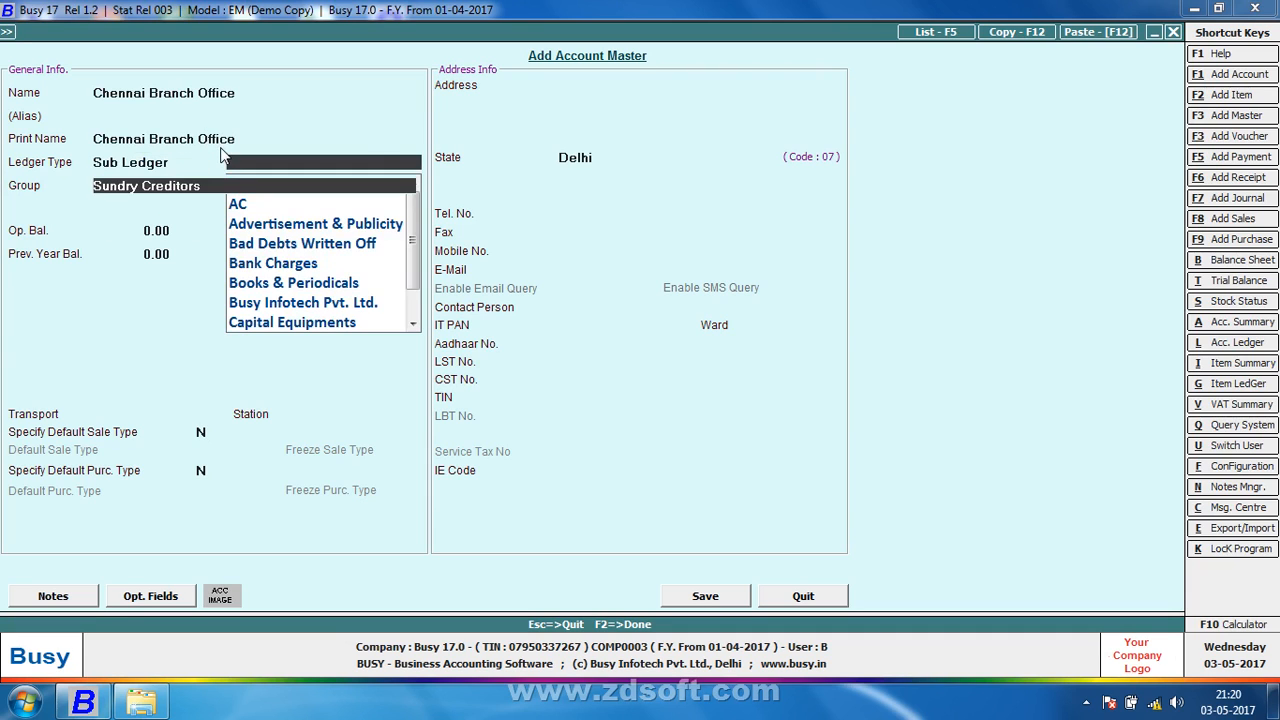
key("Return")
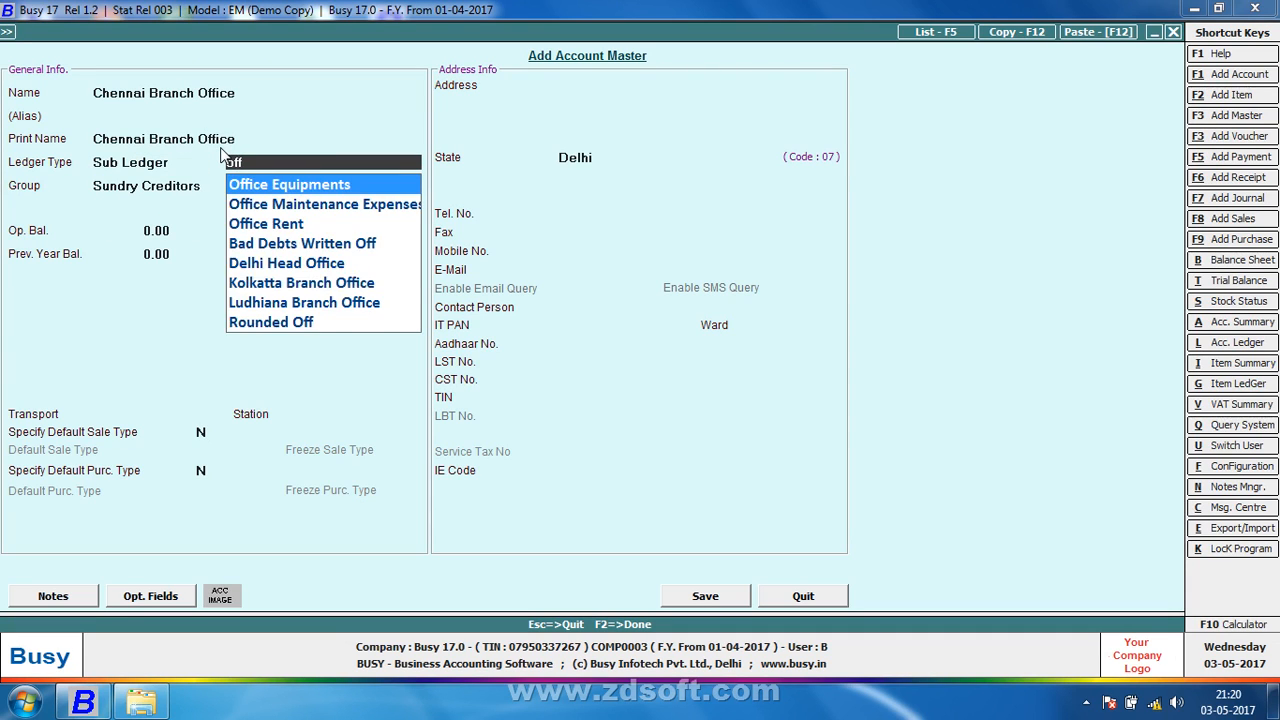
type("De")
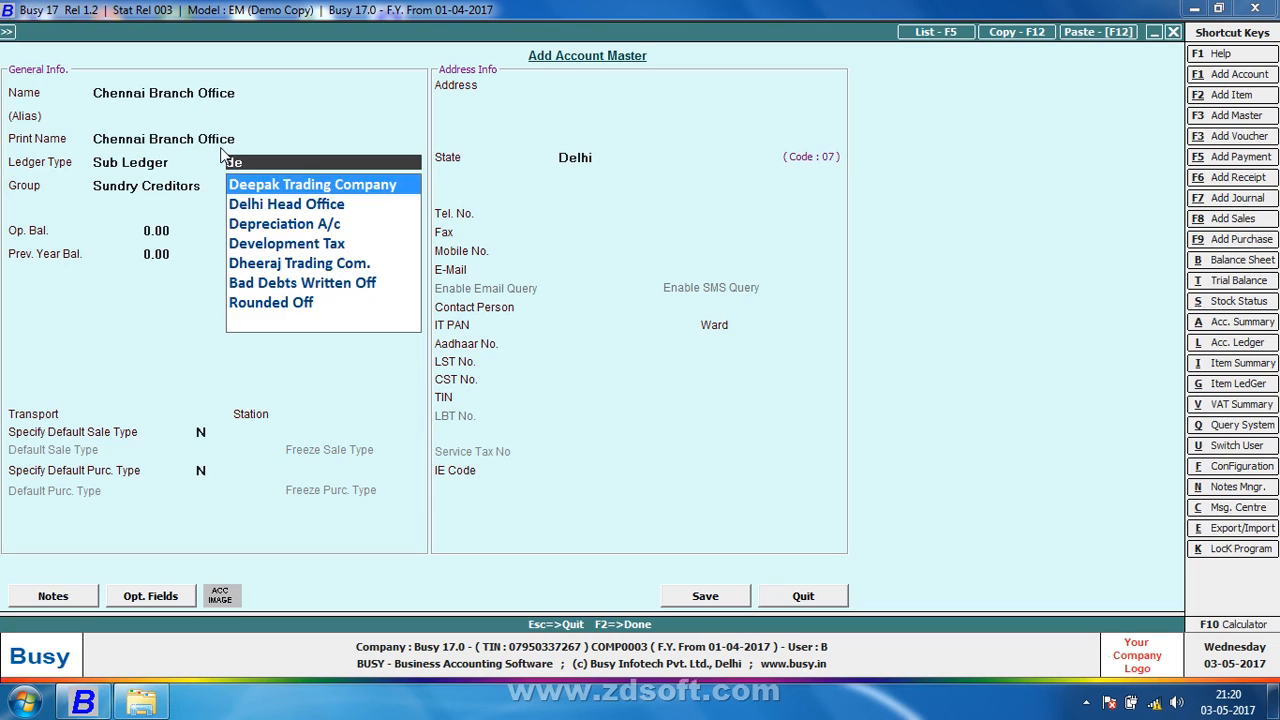
key("Down")
key("Return")
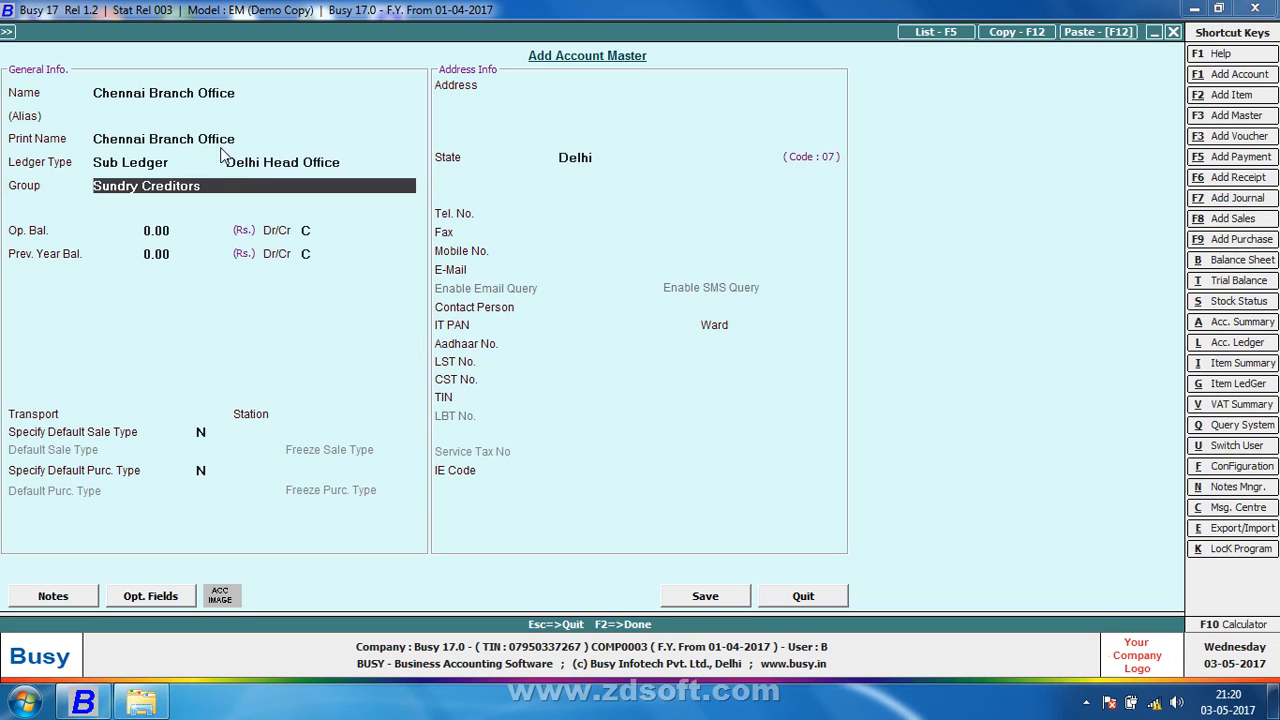
key("F2")
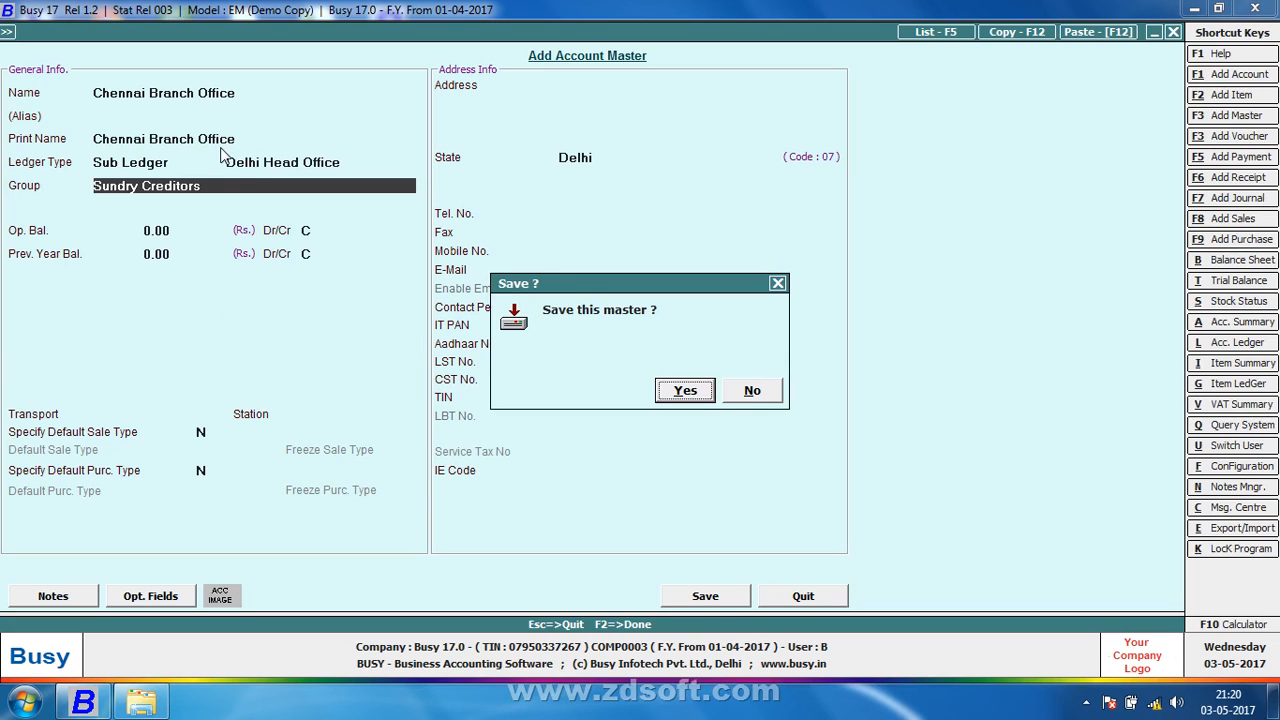
key("Return")
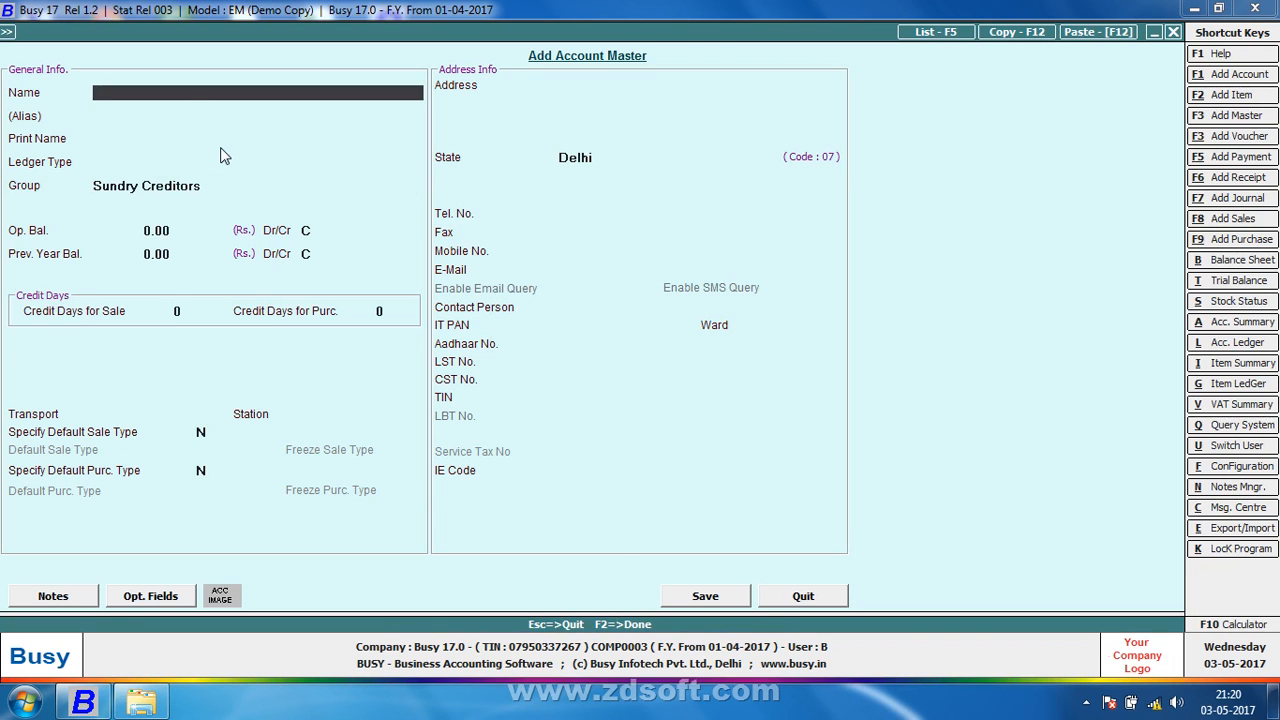
key("Escape")
key("Down")
key("Return")
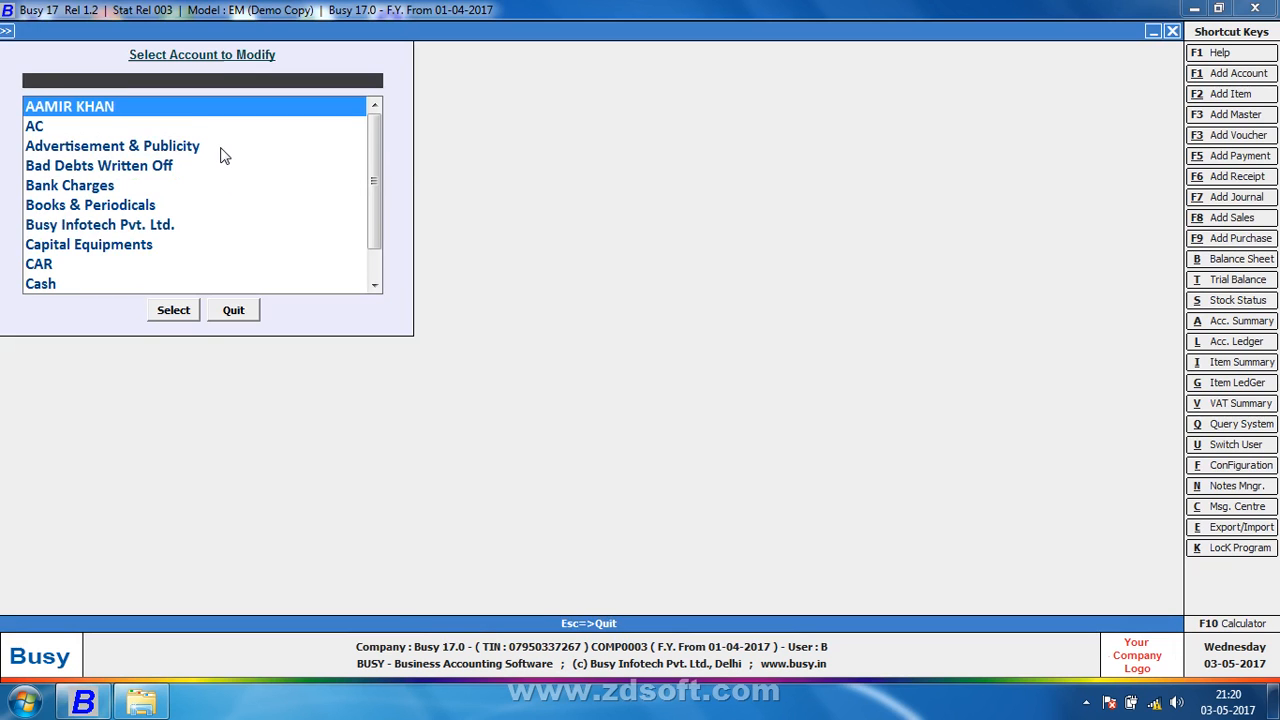
key("Escape")
Start adding a new sales voucher and go to its party field
key("Right")
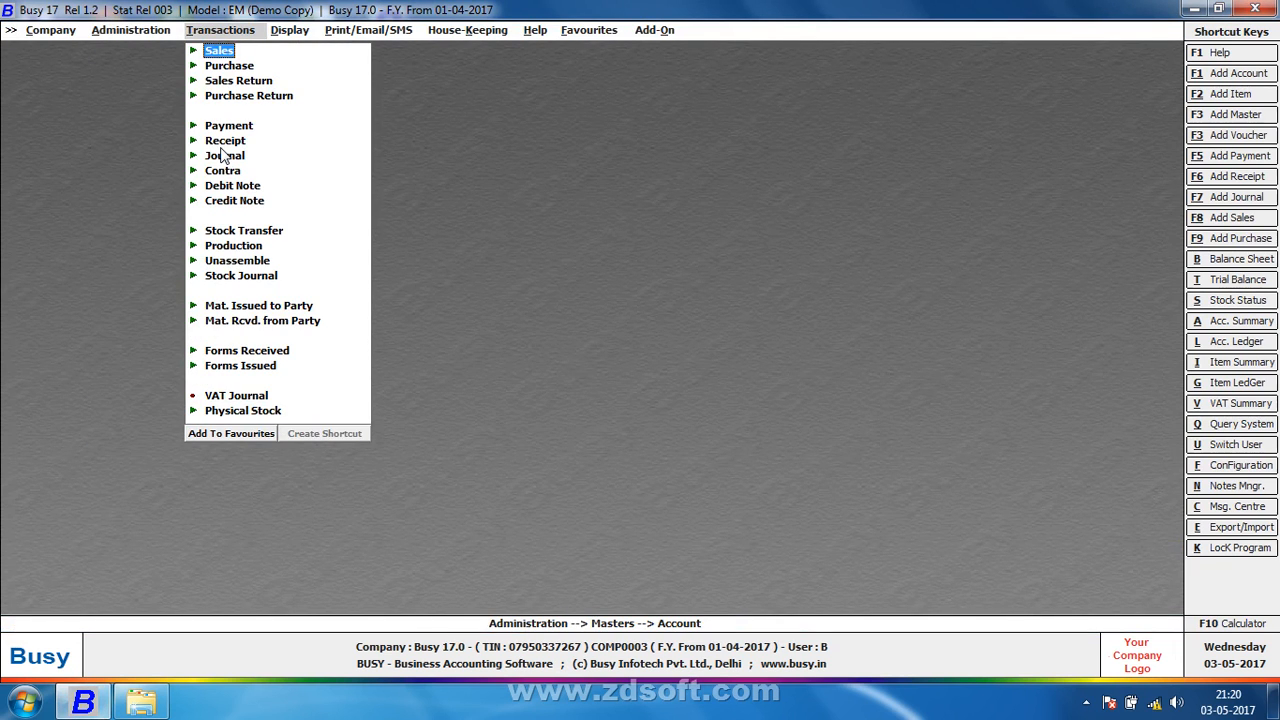
key("Return")
key("Return")
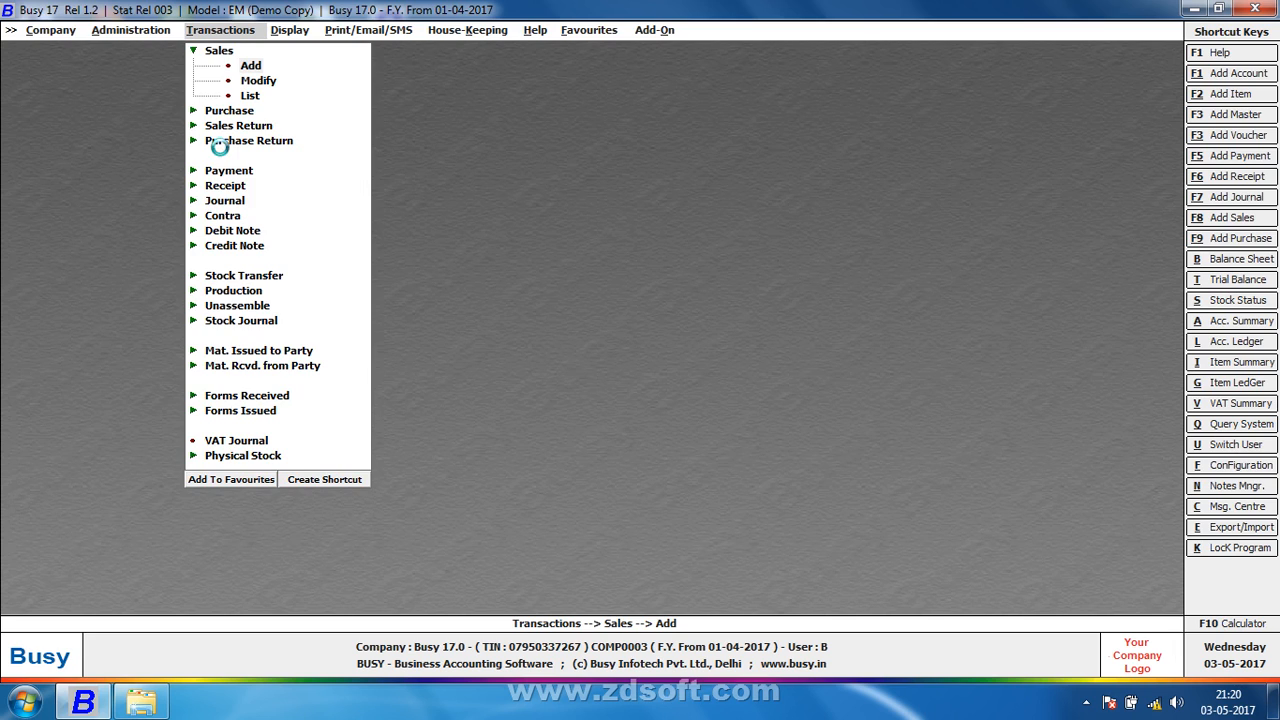
key("Return")
key("Return")
key("Return")
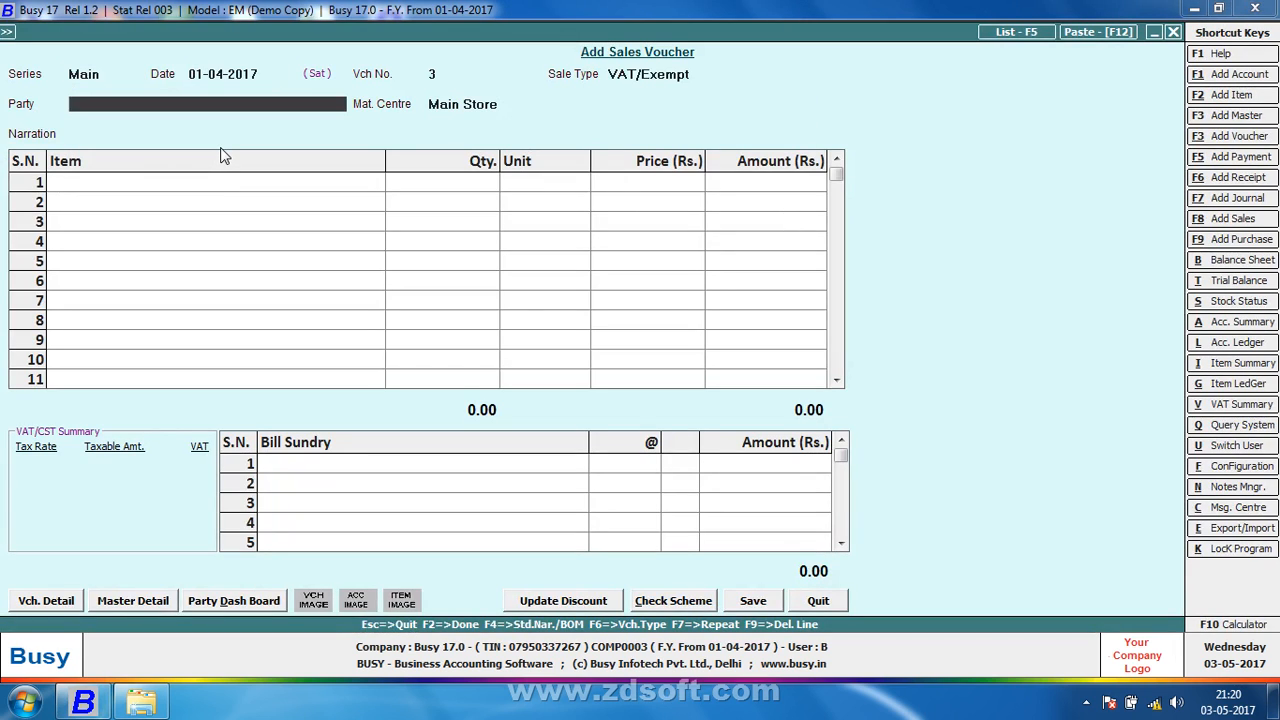
key("Up")
key("Return")
type("d")
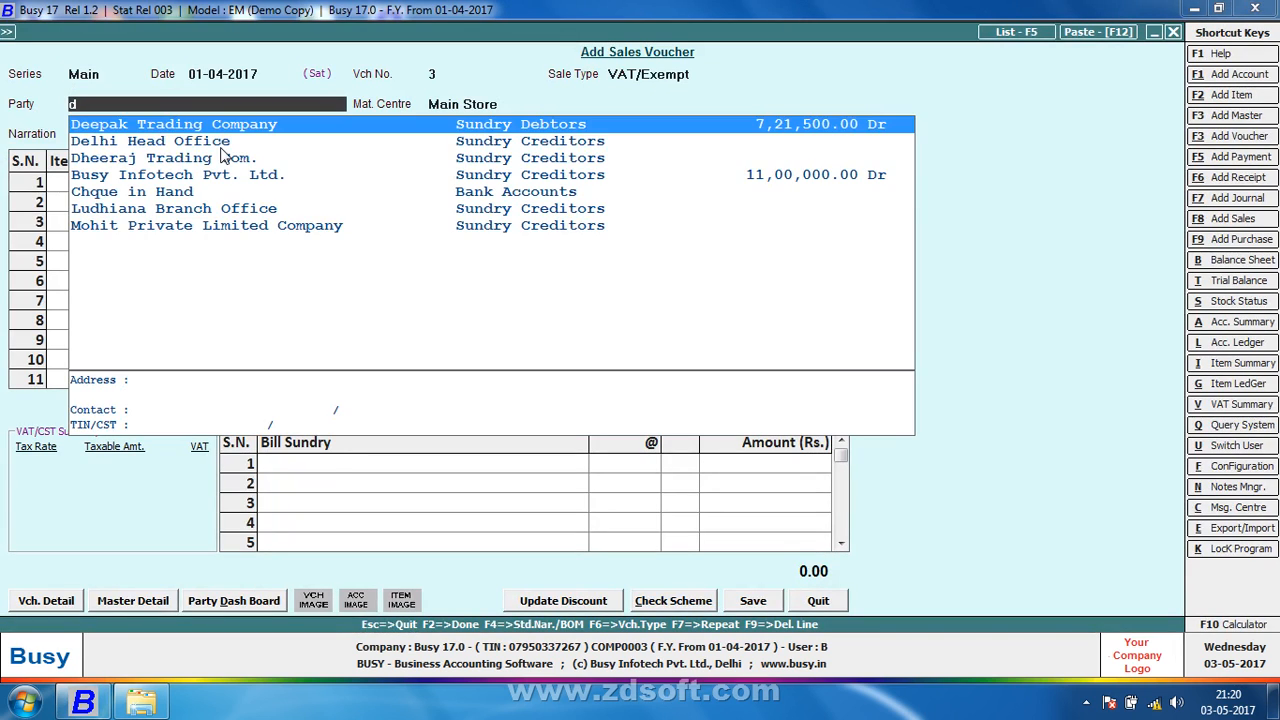
key("Down")
key("Down")
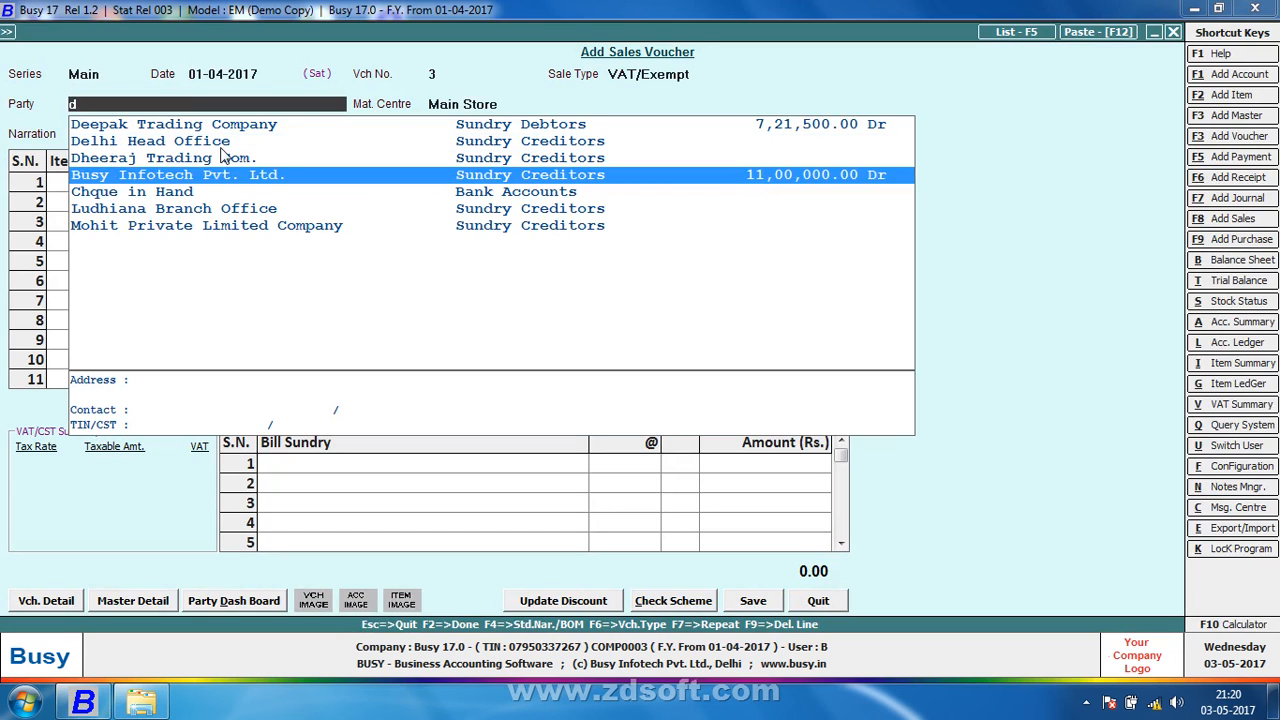
key("Down")
key("Down")
key("Down")
key("BackSpace")
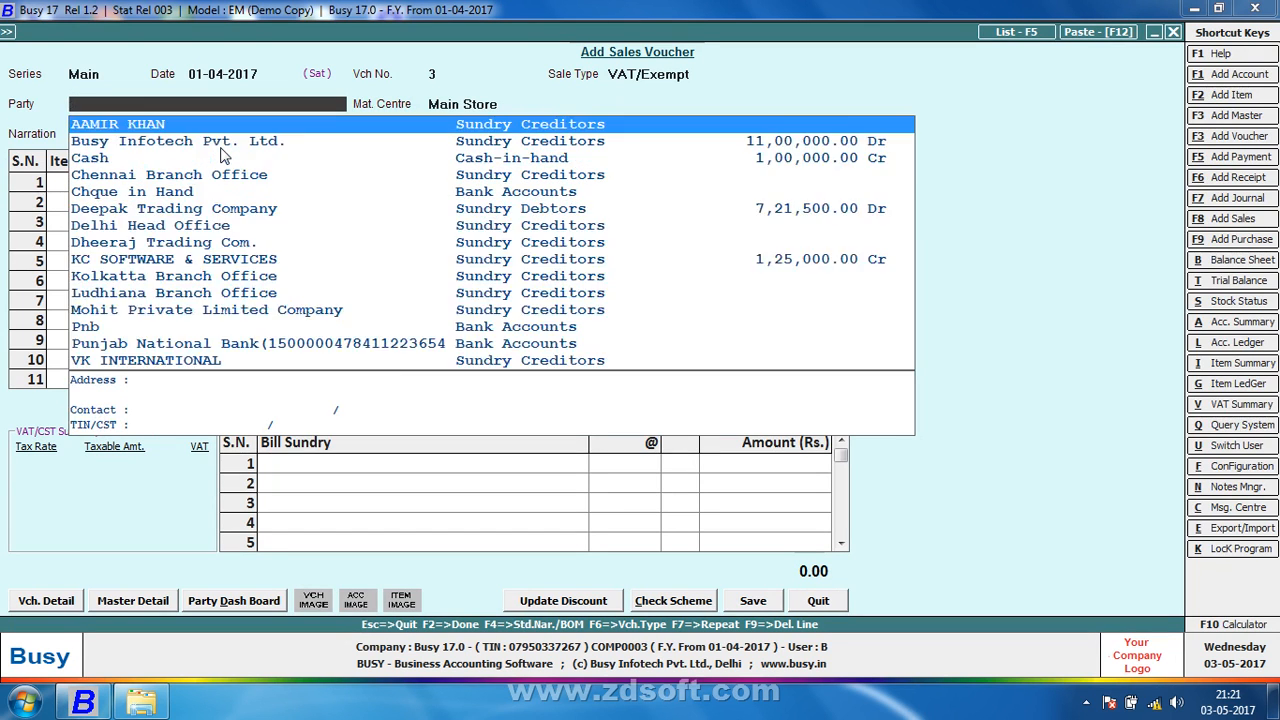
Set Kolkatta Branch Office as the party and add 21 pcs. of BUSY 16.0 at Rs. 500
type("kol")
key("Return")
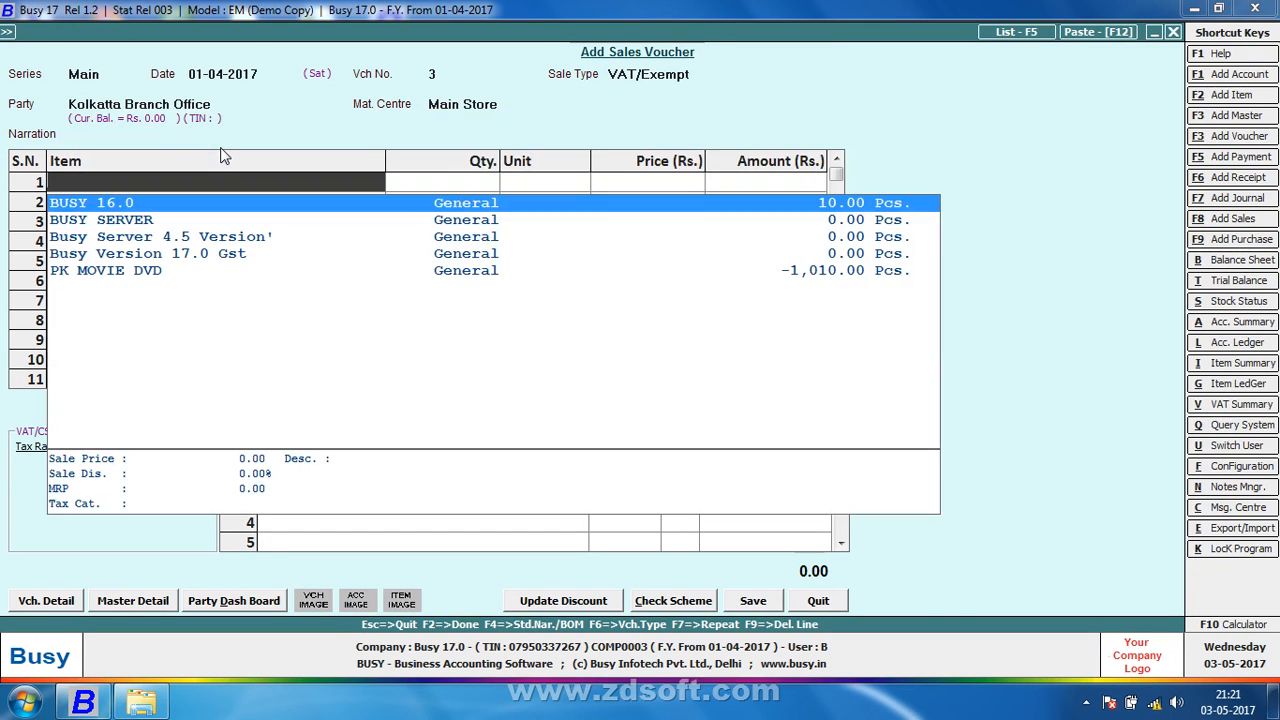
key("Return")
type("21")
key("Return")
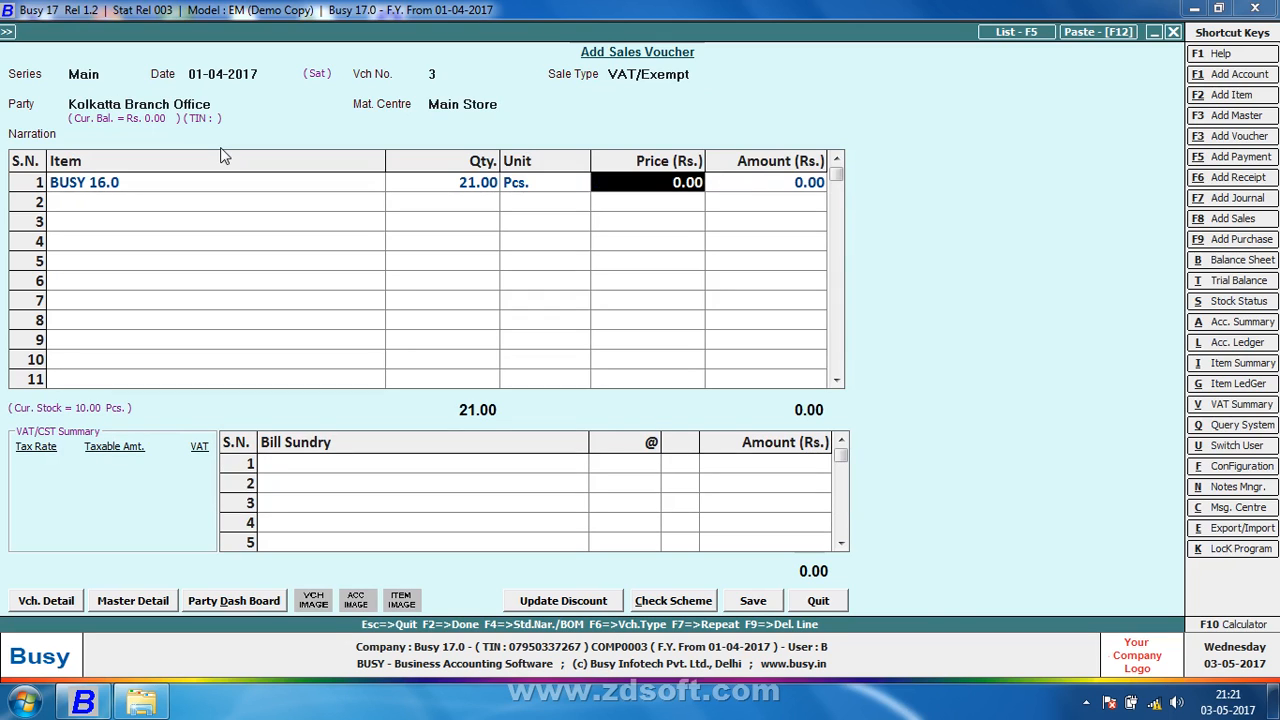
type("500")
key("Return")
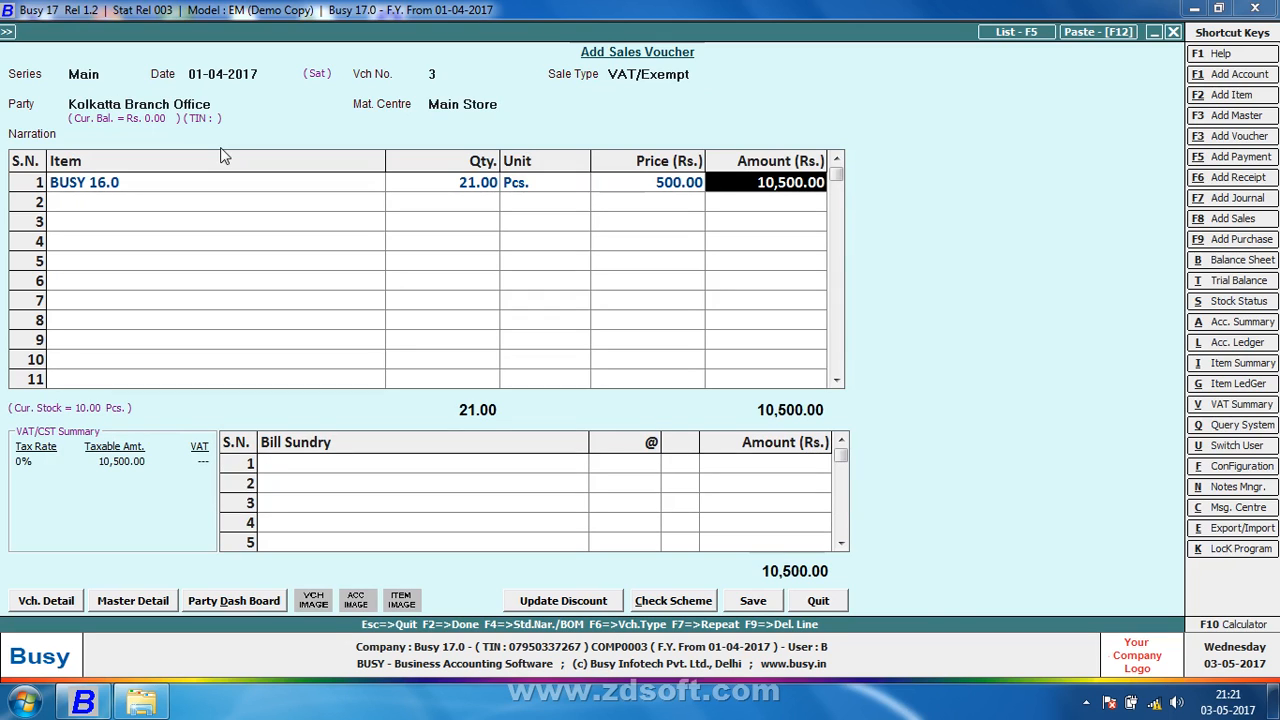
Save the Kolkatta Branch Office sales voucher without printing the invoice
key("F2")
key("Left")
key("Return")
key("Return")
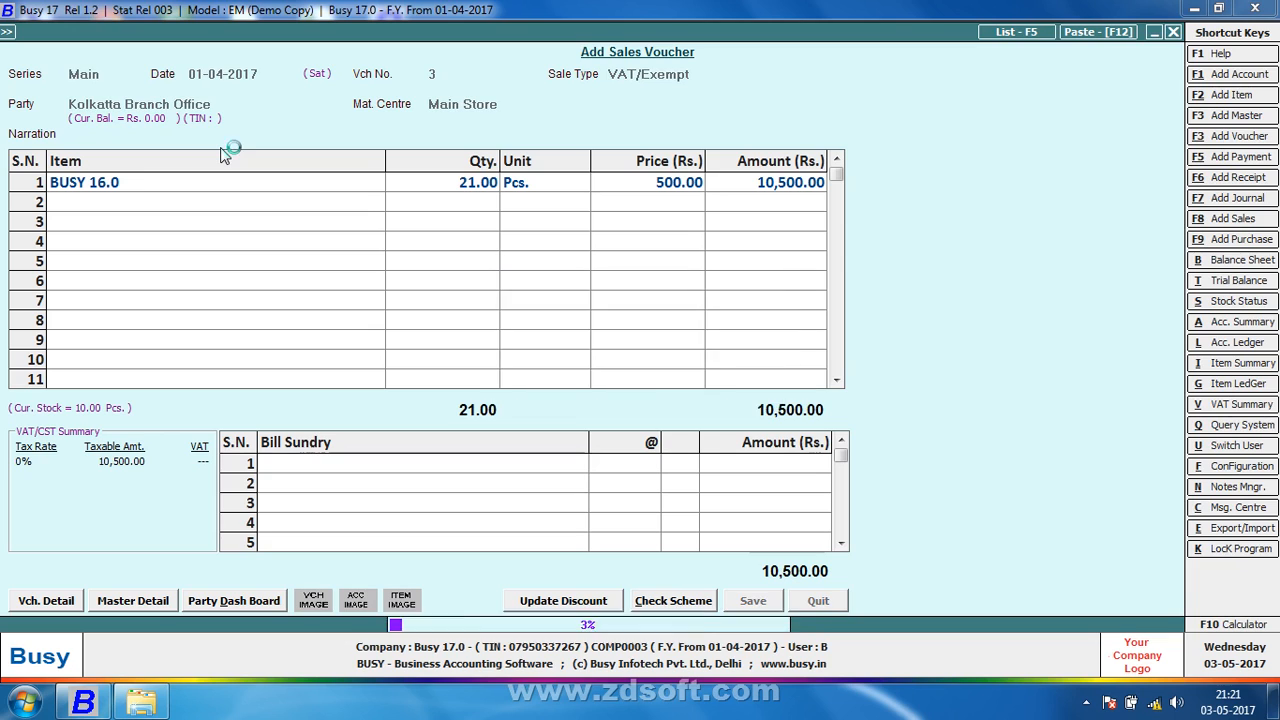
key("Right")
key("Return")
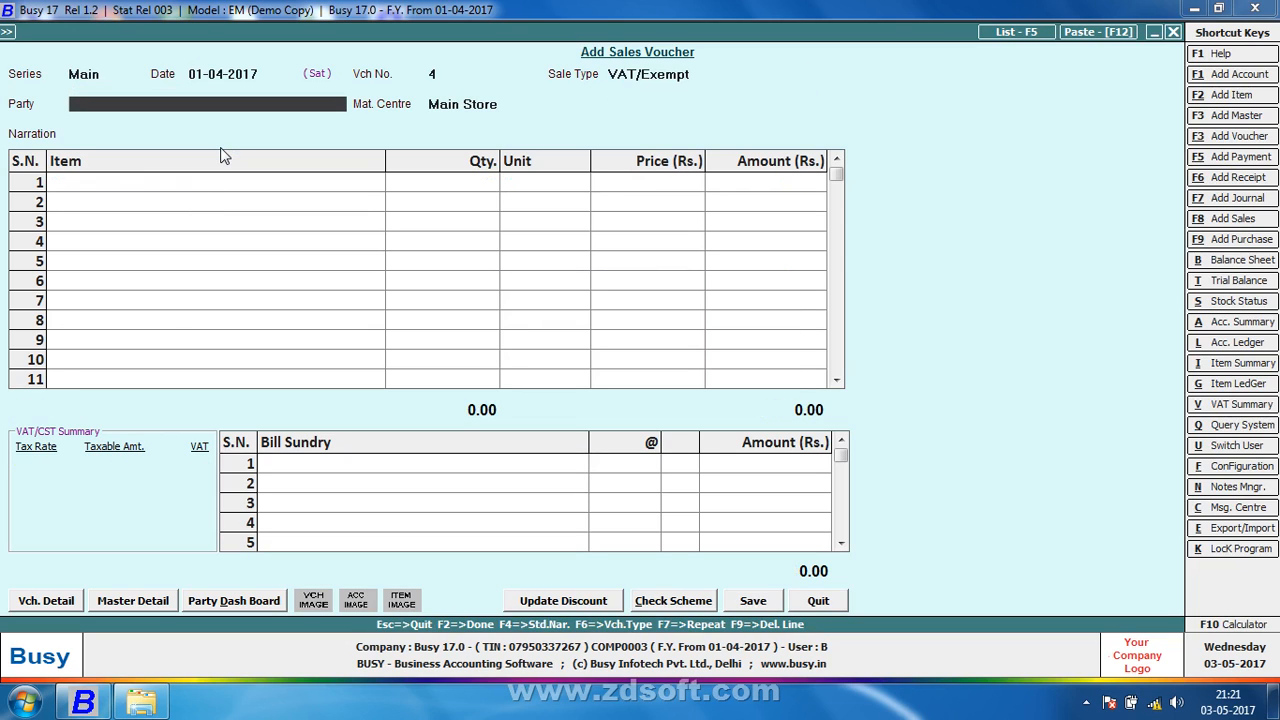
Set Chennai Branch Office as the party of the next sales voucher and select BUSY SERVER as its first item
key("Escape")
key("Return")
type("ch")
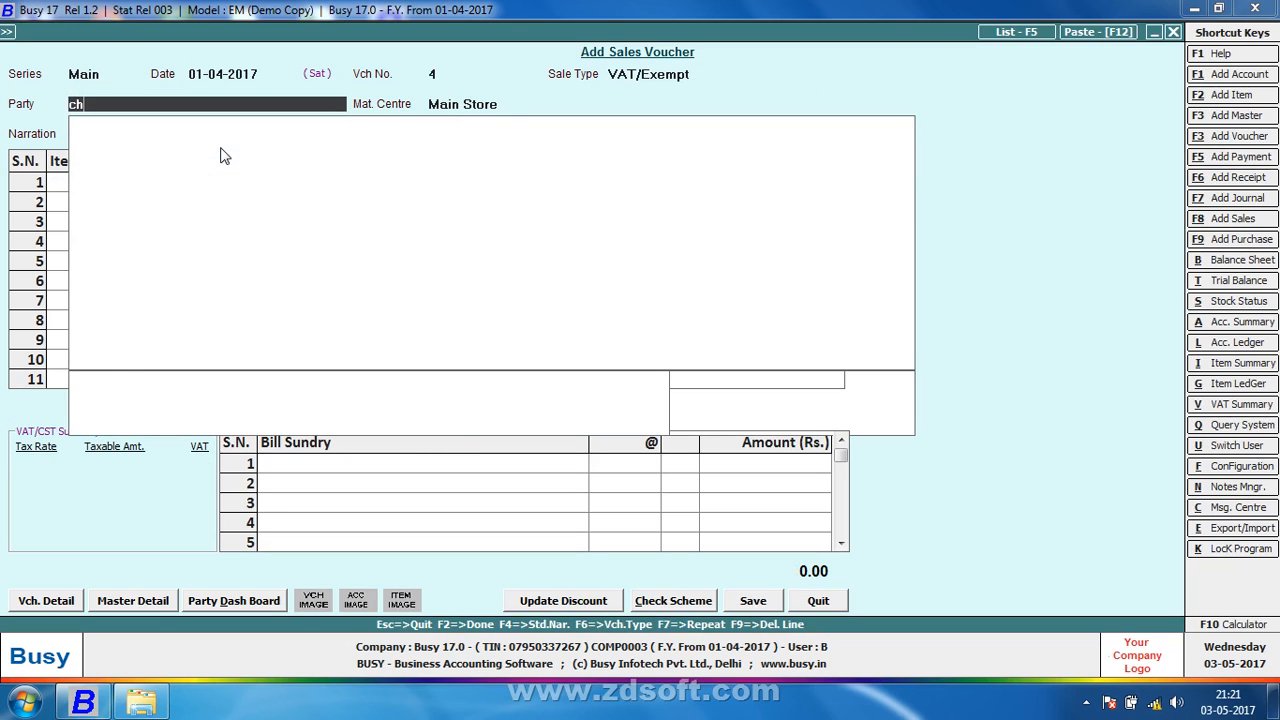
key("Return")
key("Return")
key("Return")
key("Down")
key("Return")
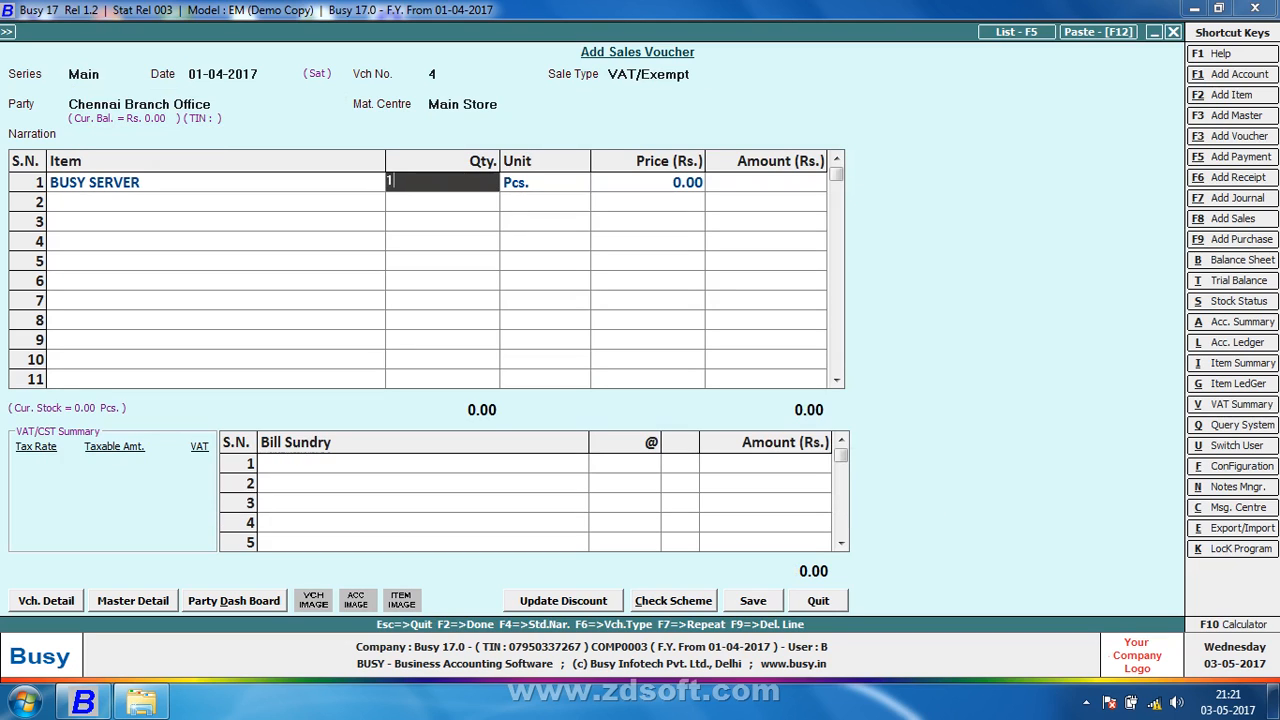
Set the BUSY SERVER quantity to 10 pcs. and its price to Rs. 5,000
type("10")
key("Return")
key("Return")
type("5,000")
key("Return")
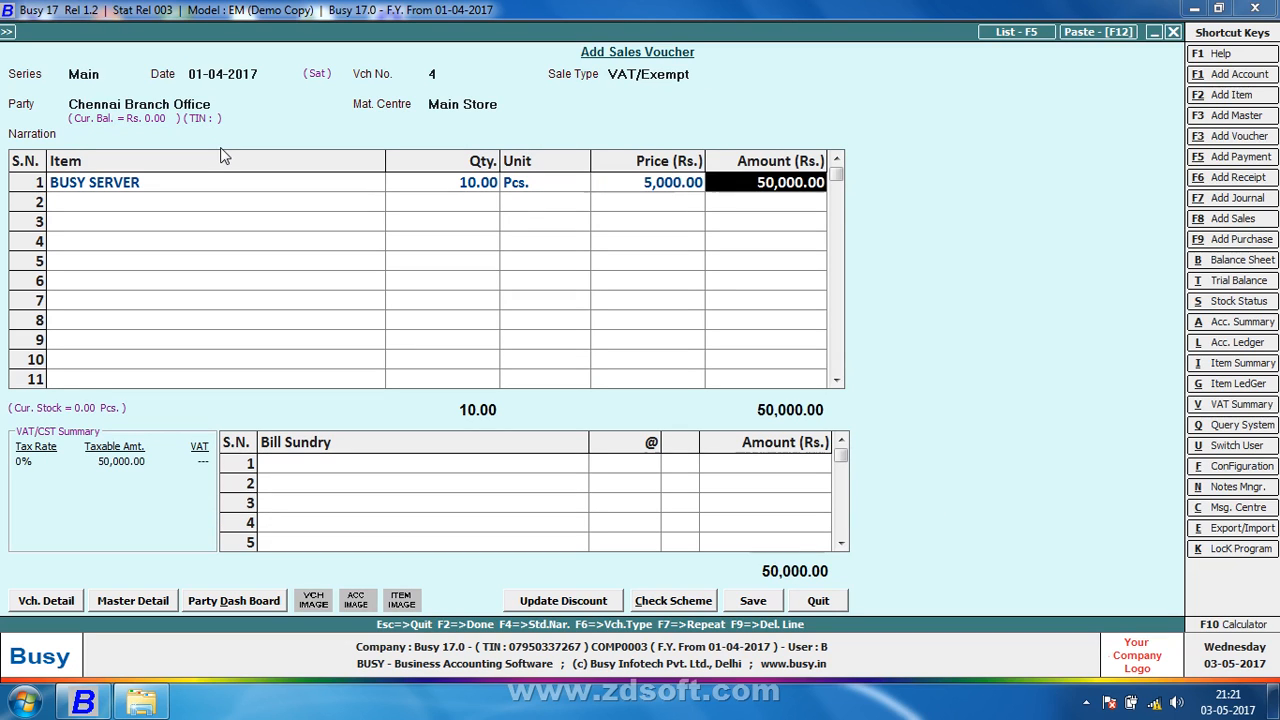
Save the Chennai Branch Office sales voucher, allowing negative stock and skipping the invoice printout
key("Return")
key("Return")
key("Left")
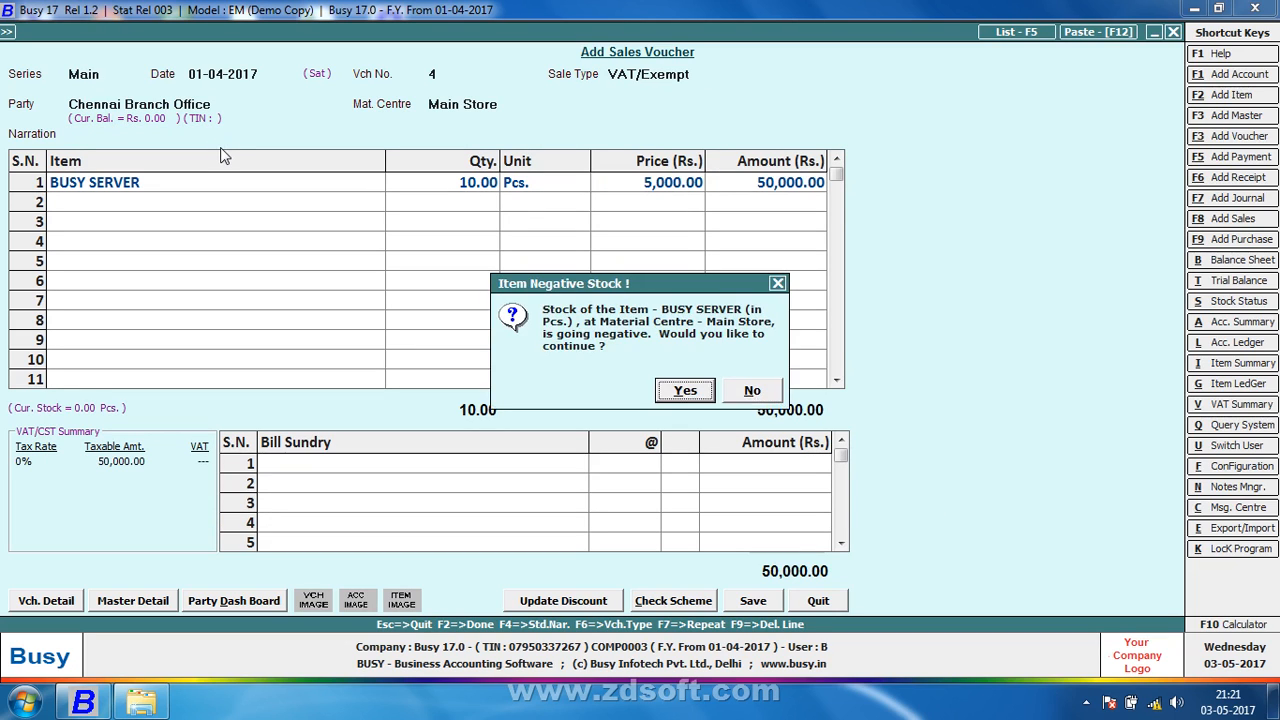
key("Return")
key("Return")
key("Right")
key("Return")
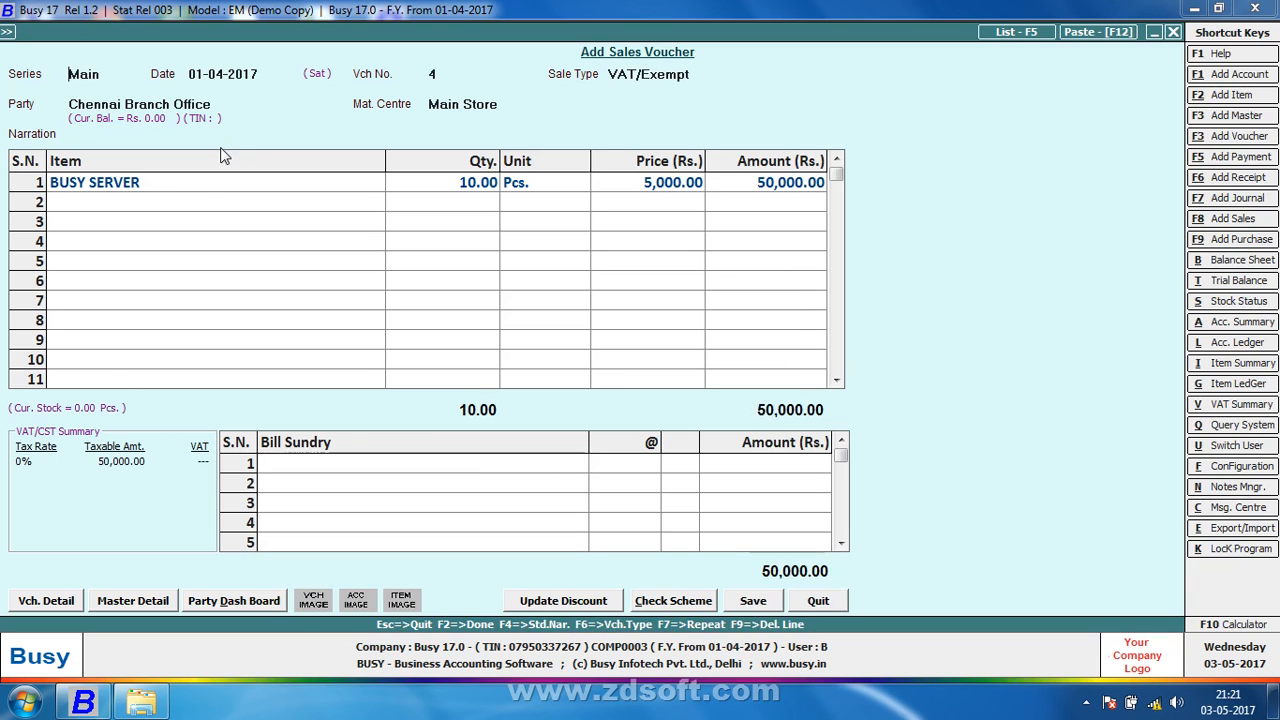
Date the next sales voucher 05-04-2017 and set Ludhiana Branch Office as its party
key("Return")
type("5")
key("Return")
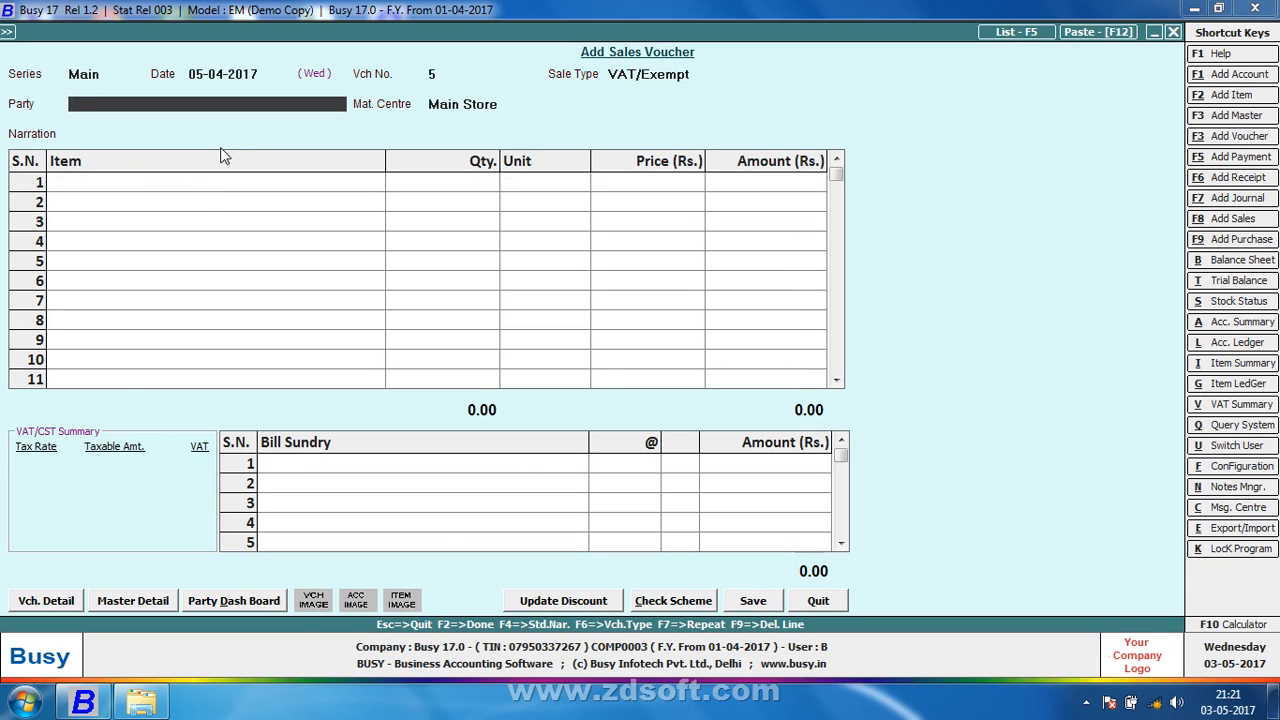
type("kol")
key("BackSpace")
key("BackSpace")
key("BackSpace")
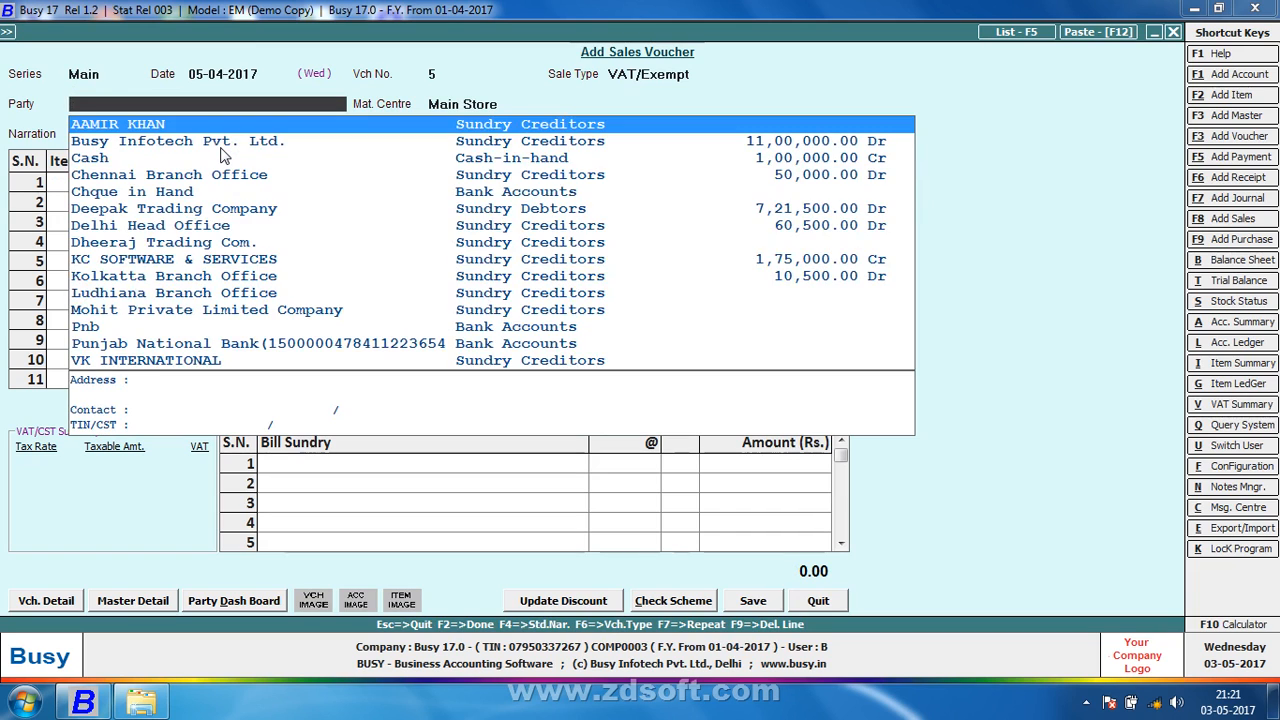
type("lu")
key("Return")
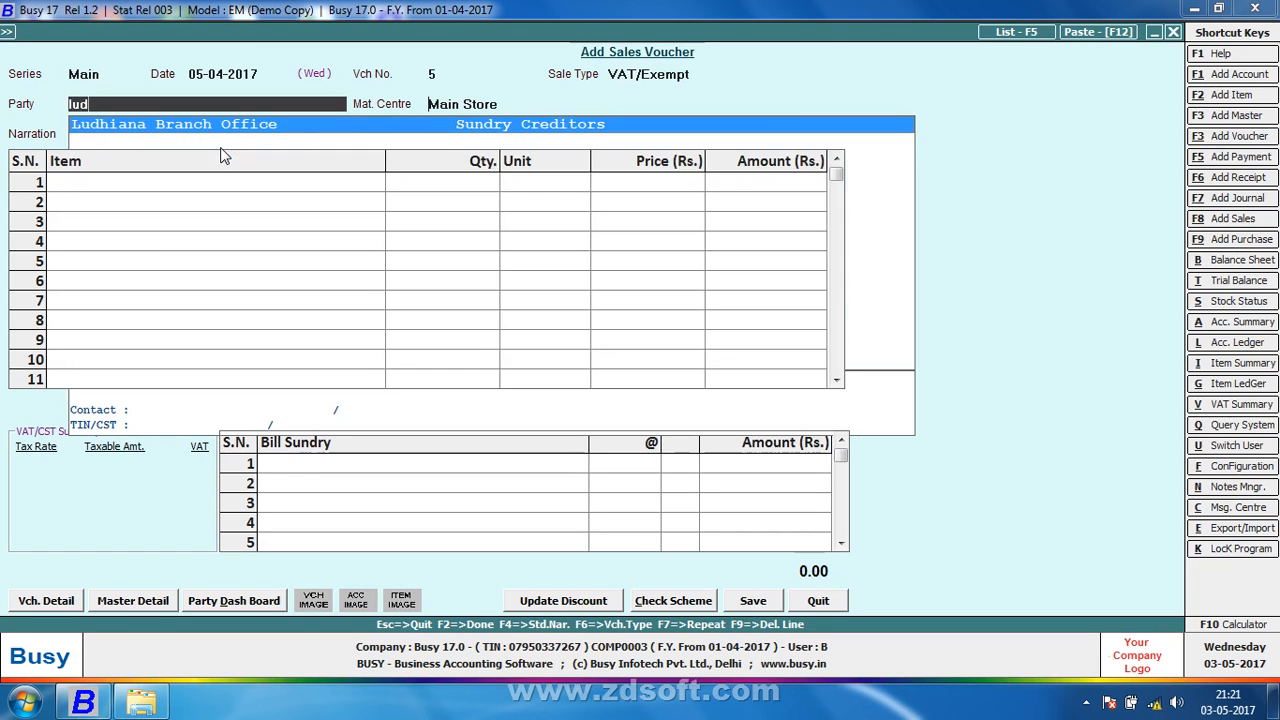
Add Busy Server 4.5 Version' as the voucher item with a quantity of 10 pcs
key("Down")
key("Down")
key("Return")
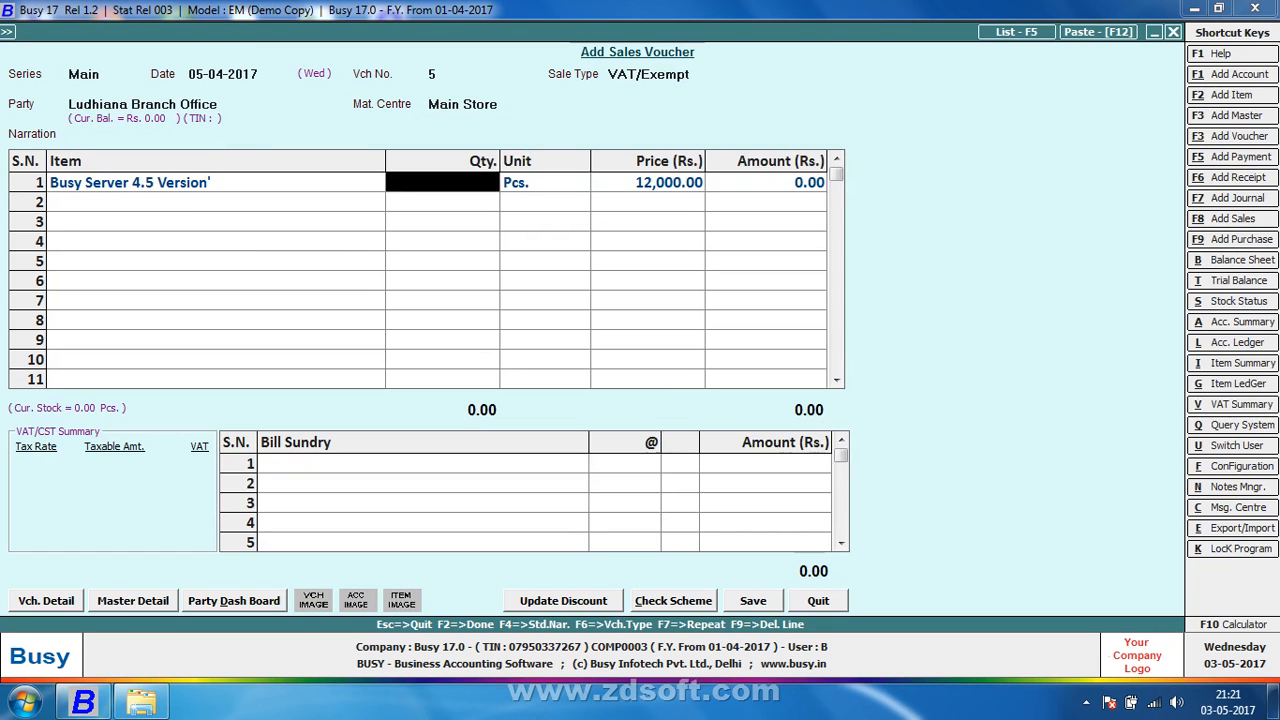
type("100")
key("Return")
key("shift+Tab")
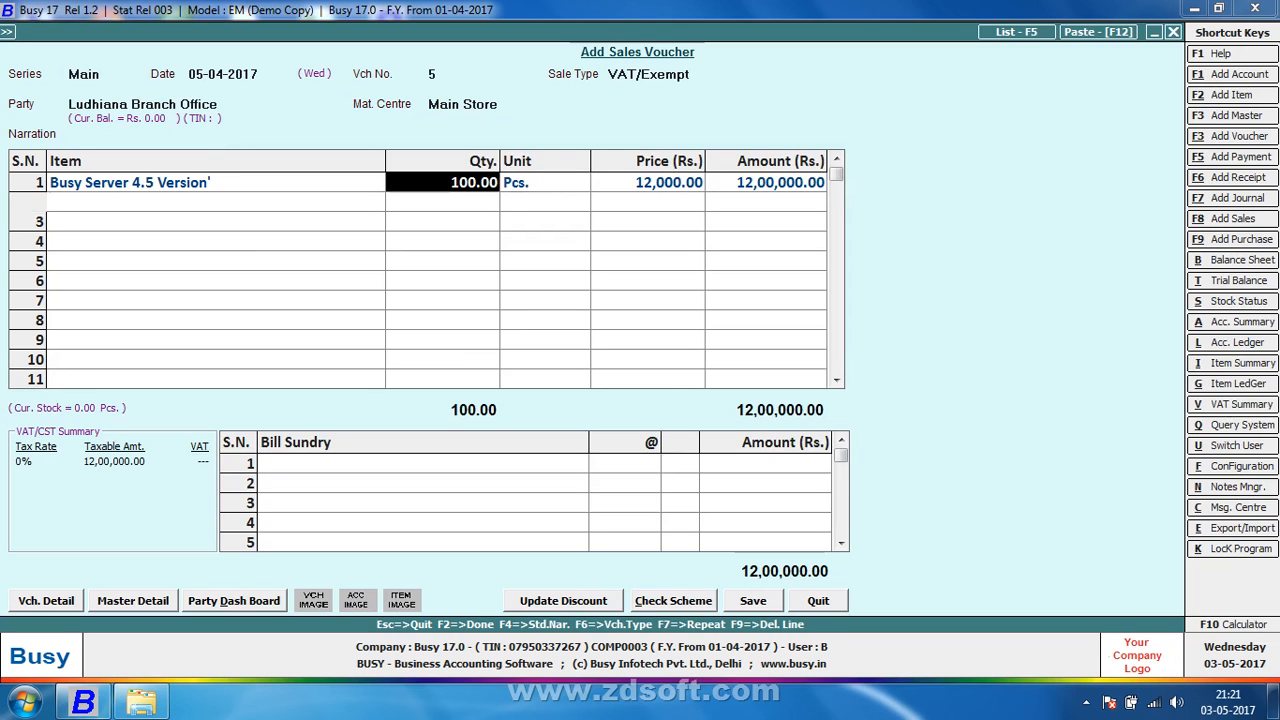
type("10")
key("Return")
Save the Ludhiana Branch Office sales voucher, allowing negative stock and skipping the invoice printout
key("F2")
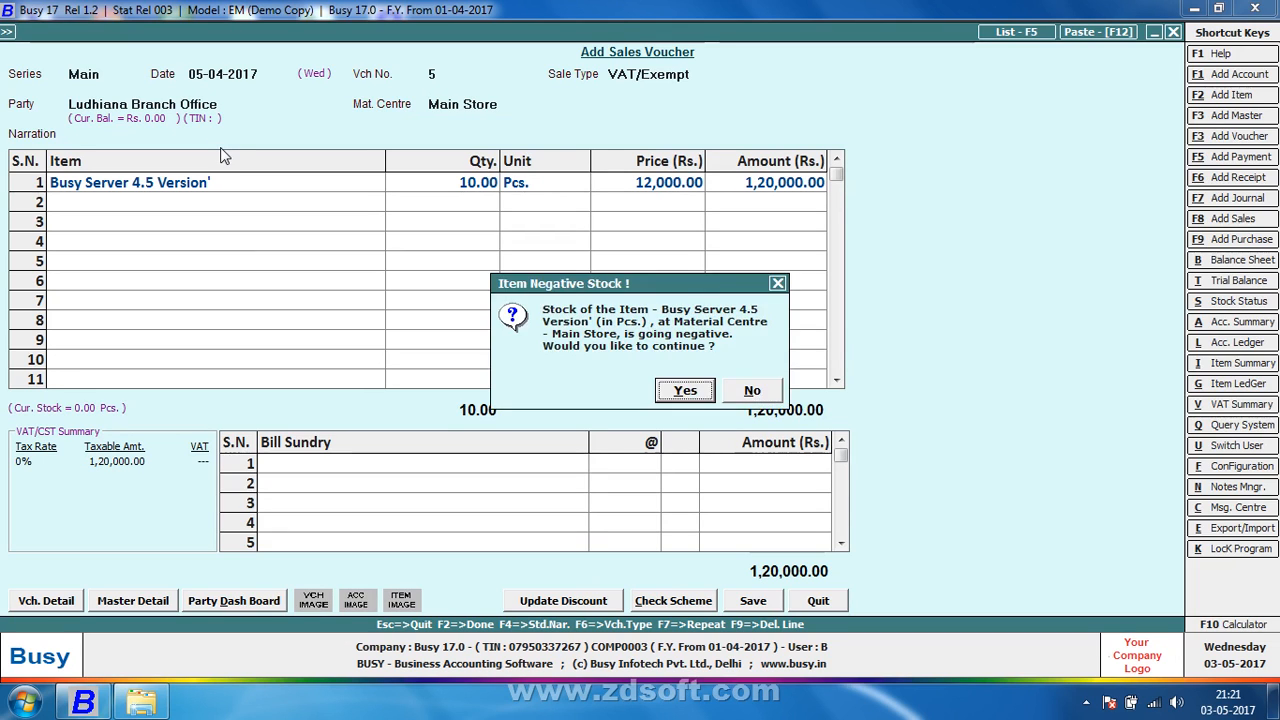
key("y")
key("y")
key("y")
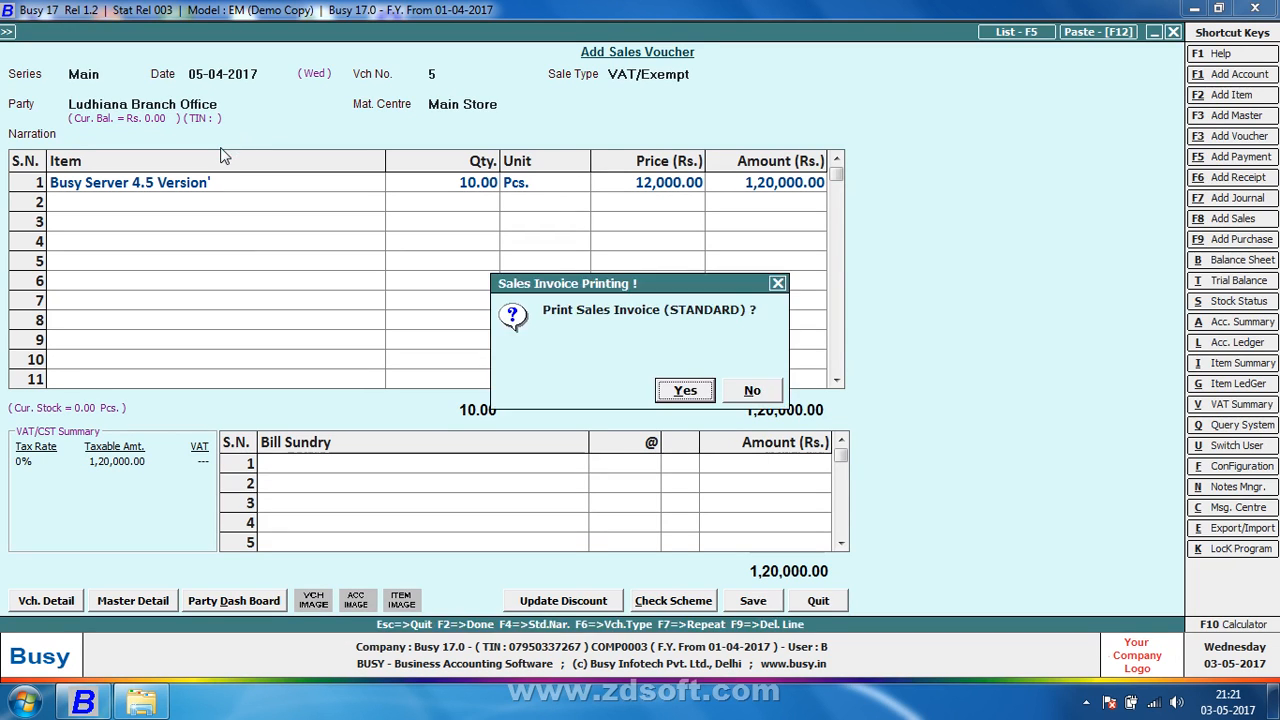
key("n")
View the account ledger of Kolkatta Branch Office and return to the ledger options
key("alt+l")
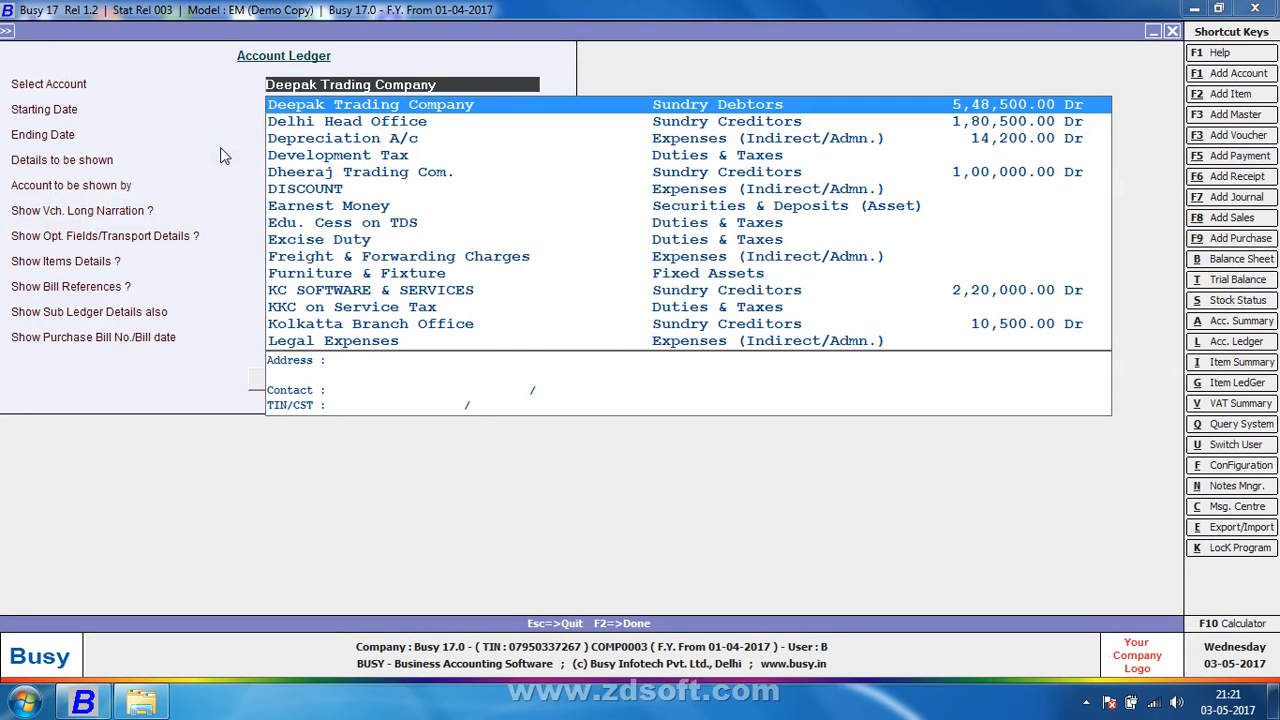
type("ko")
key("Return")
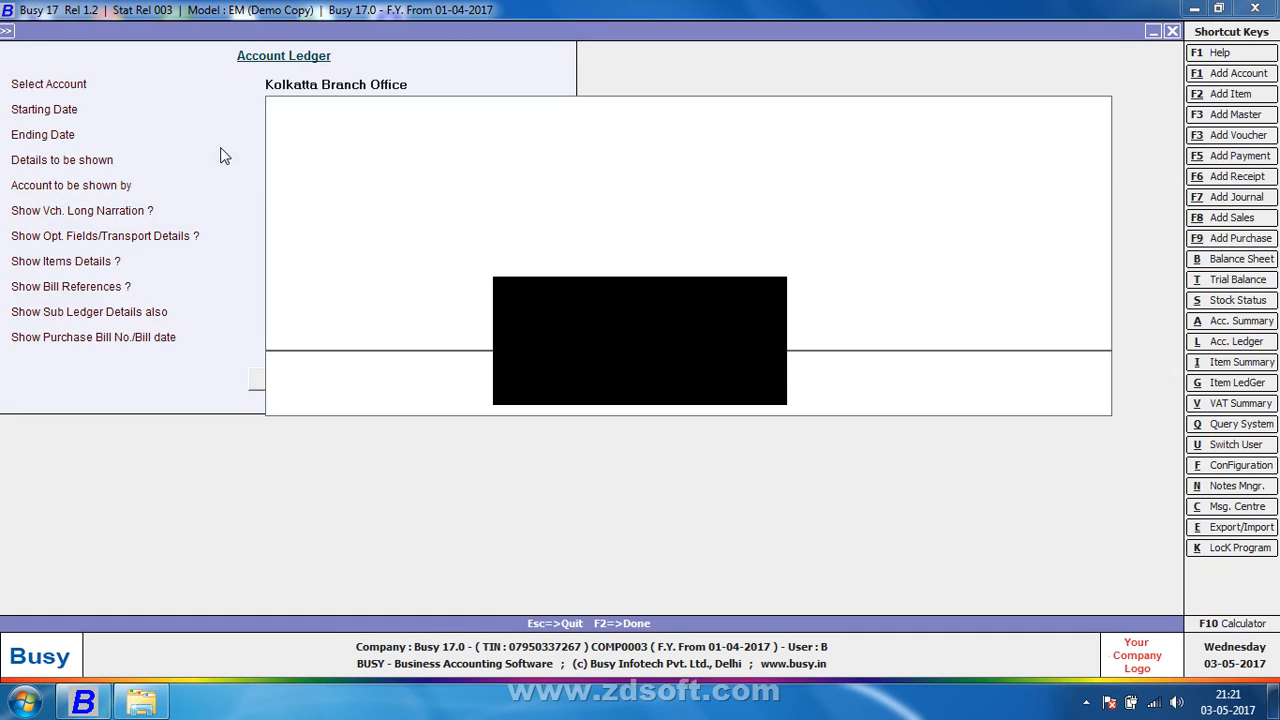
key("F2")
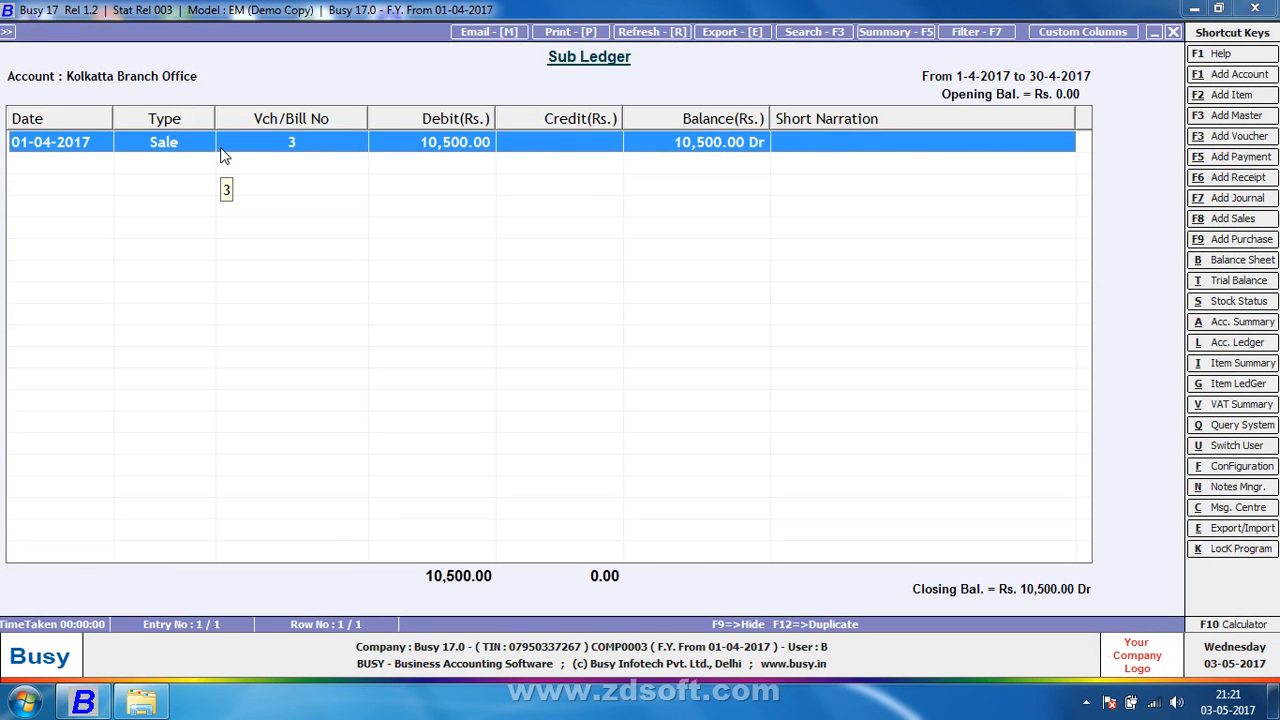
key("Escape")
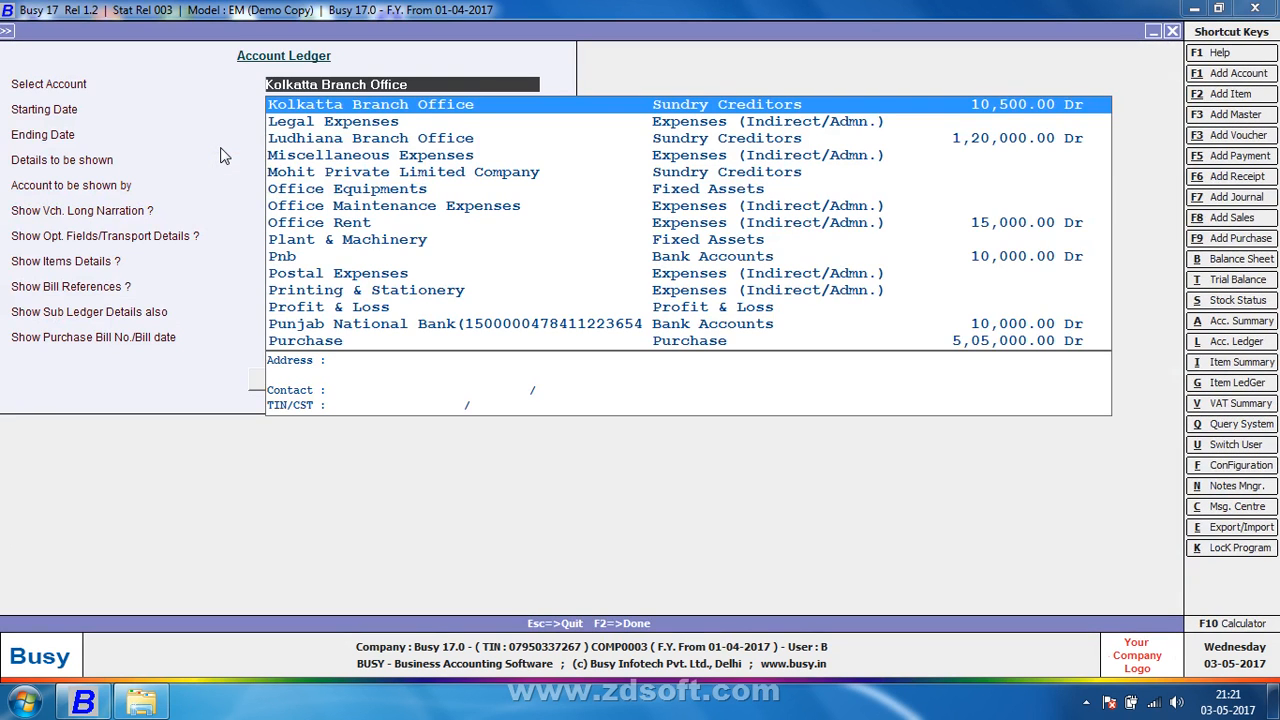
View the ledger of Chennai Branch Office and return to the account selection
type("ce")
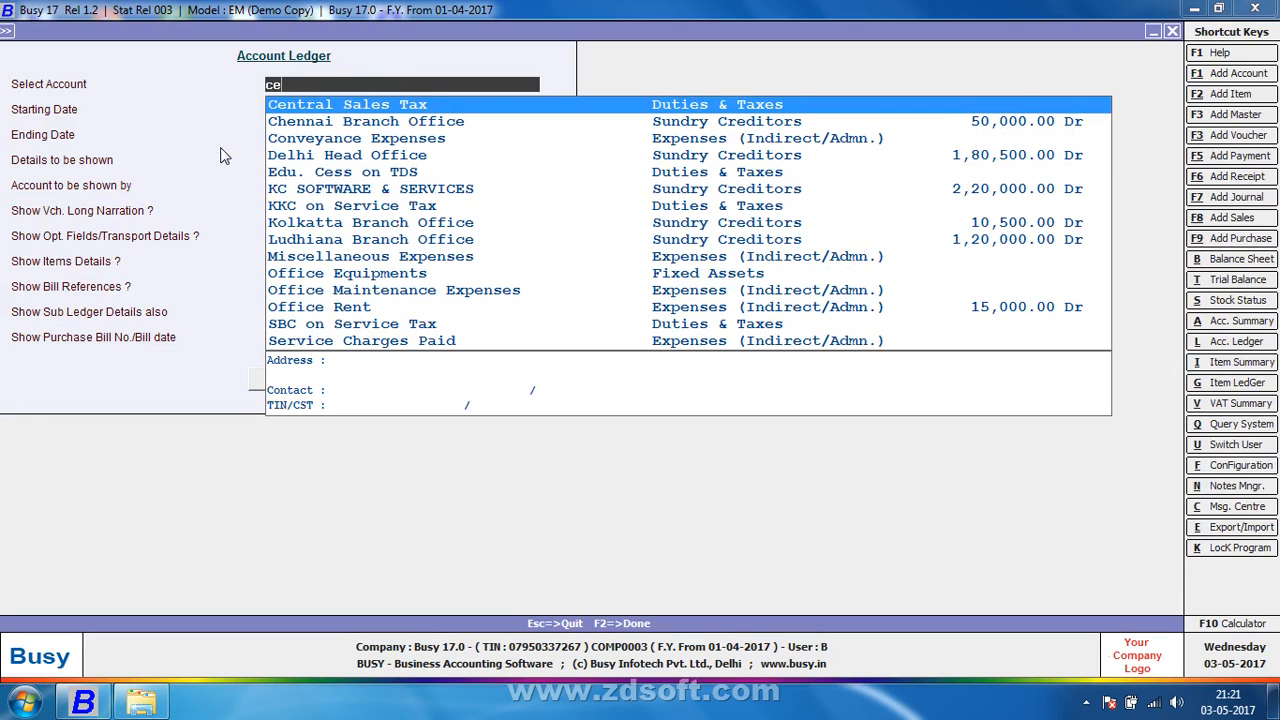
key("Down")
key("Return")
key("F2")
key("Return")
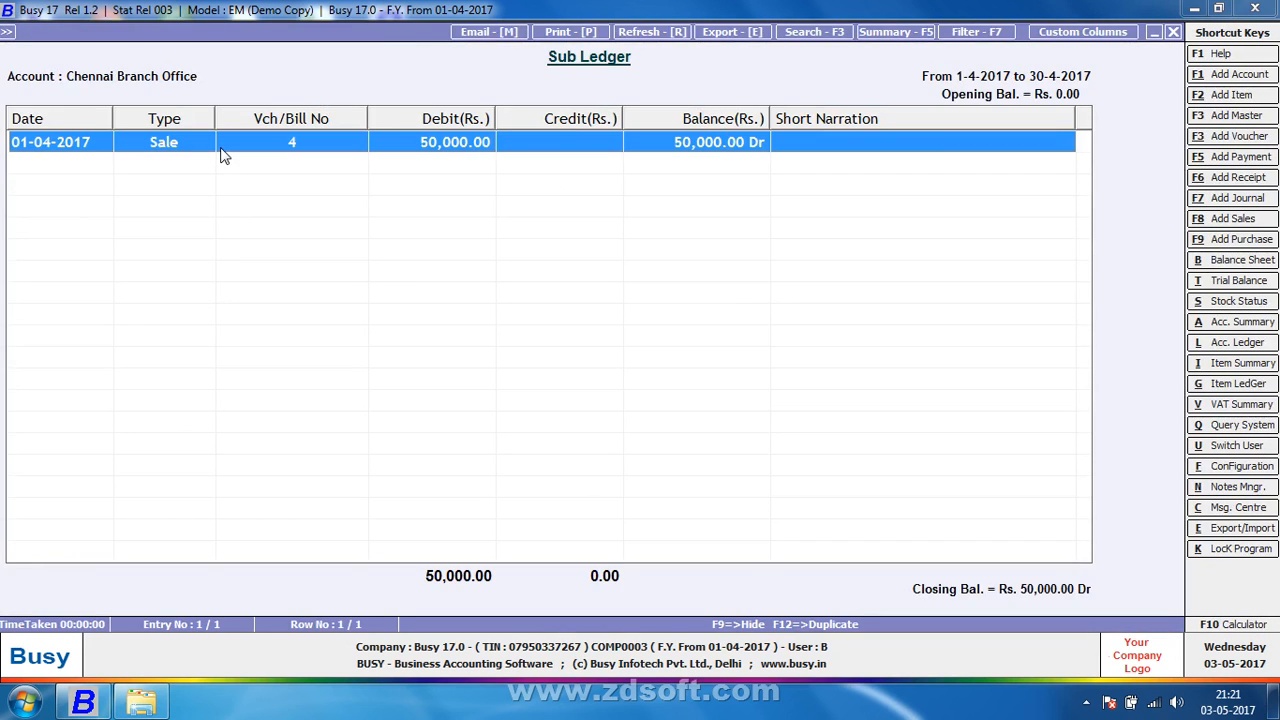
key("Escape")
Display the account ledger of Delhi Head Office to examine its branch office sales entries
type("dee")
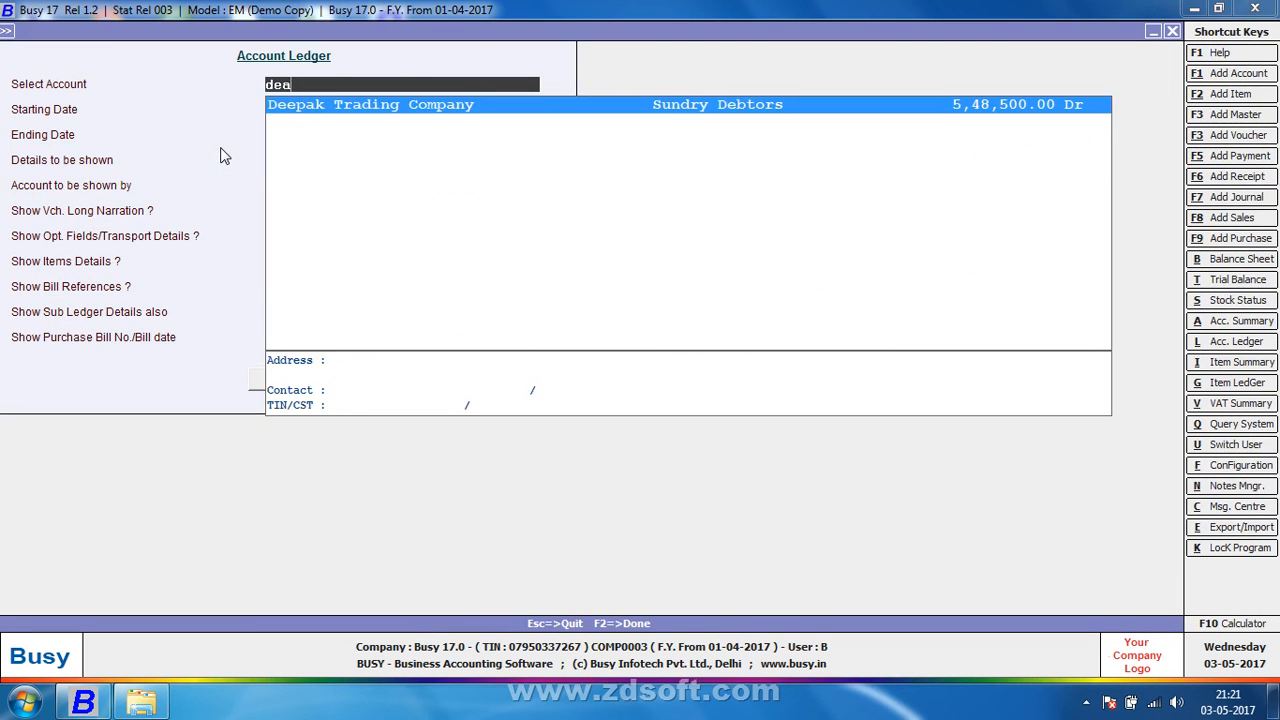
key("Return")
key("Up")
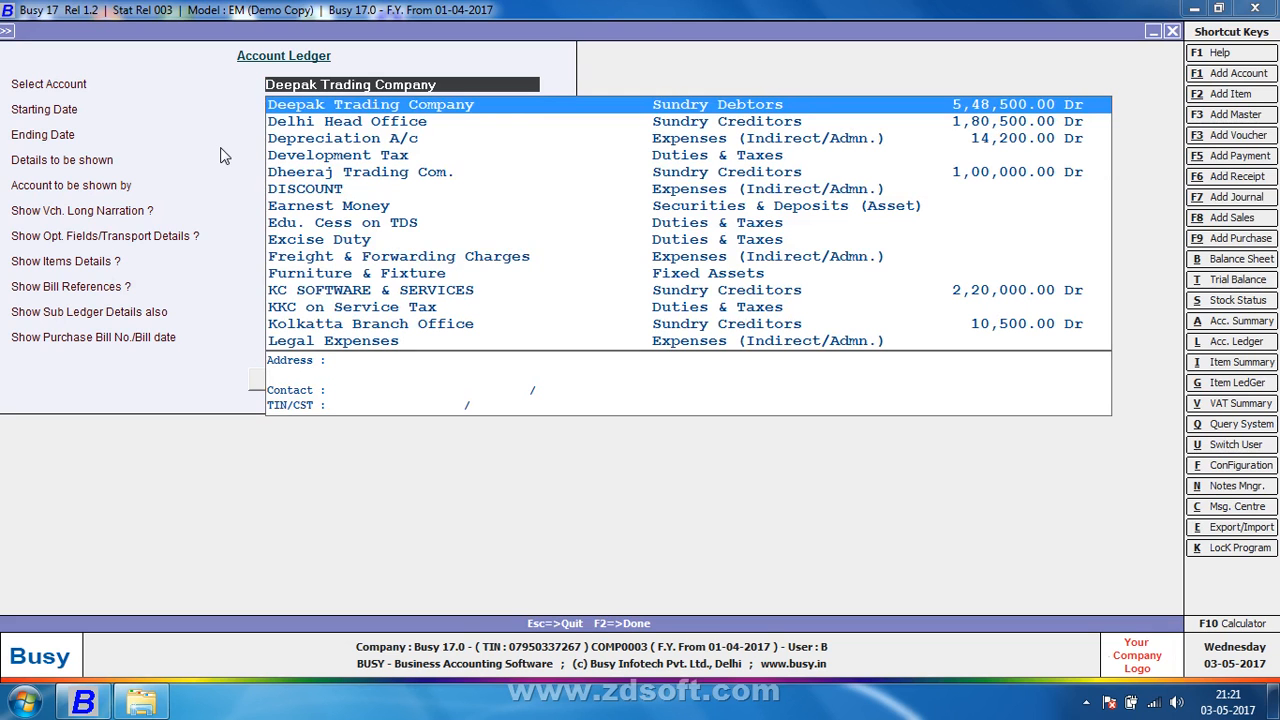
type("del")
key("Return")
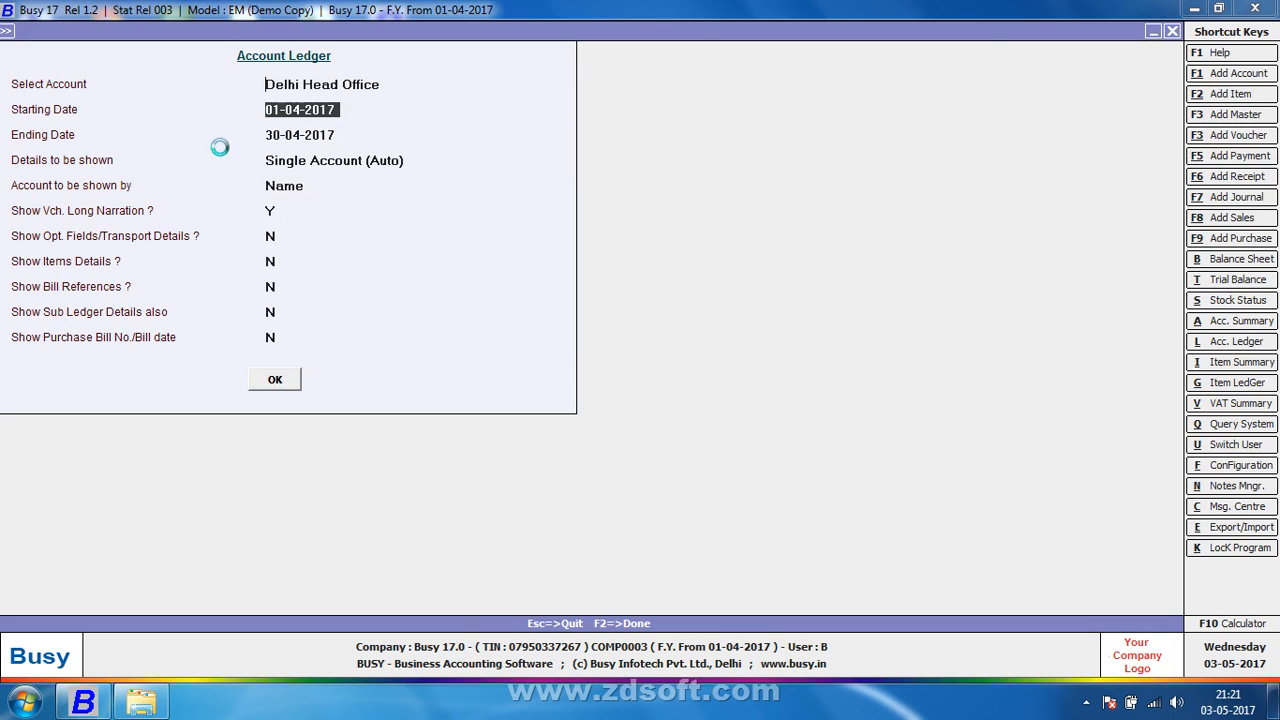
key("F2")
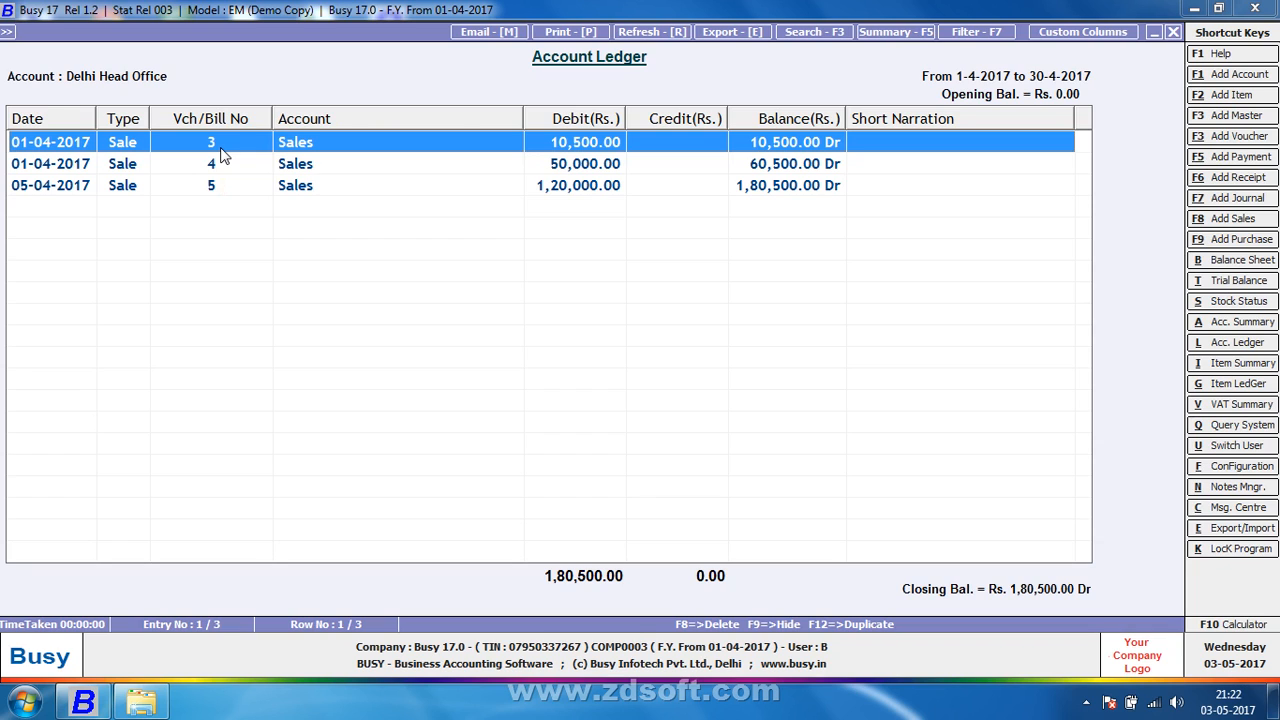
Redisplay the Delhi Head Office account ledger with Full Voucher Details as the details to be shown
key("Escape")
key("Return")
key("Return")
key("Return")
key("Return")
key("Return")
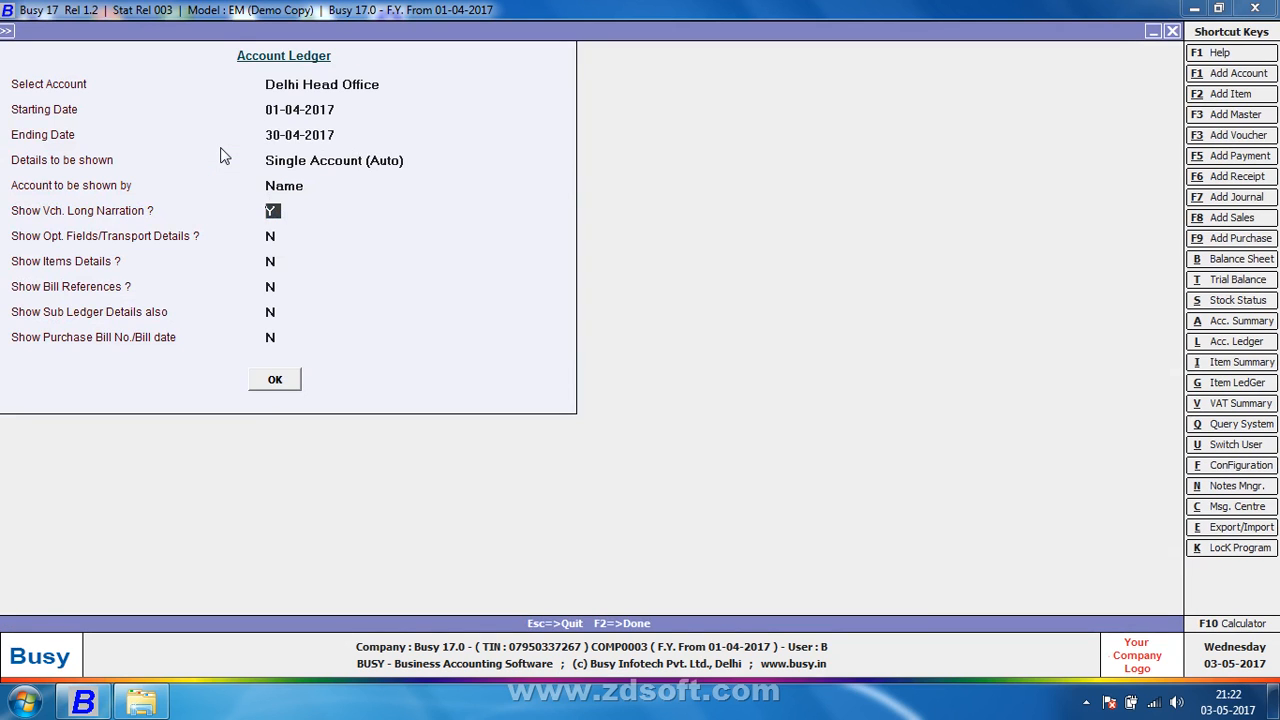
key("Up")
key("Up")
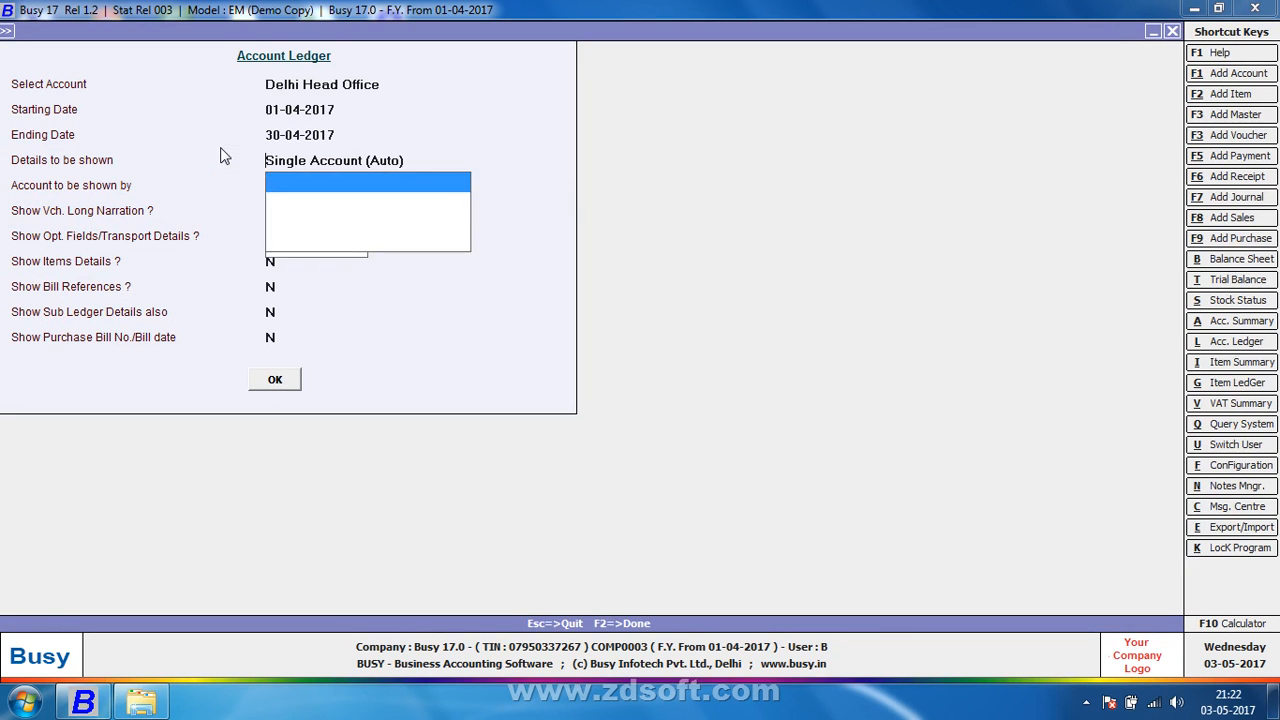
key("Down")
key("Down")
key("Return")
key("Return")
key("Return")
key("Return")
key("Return")
key("Return")
key("Return")
key("Return")
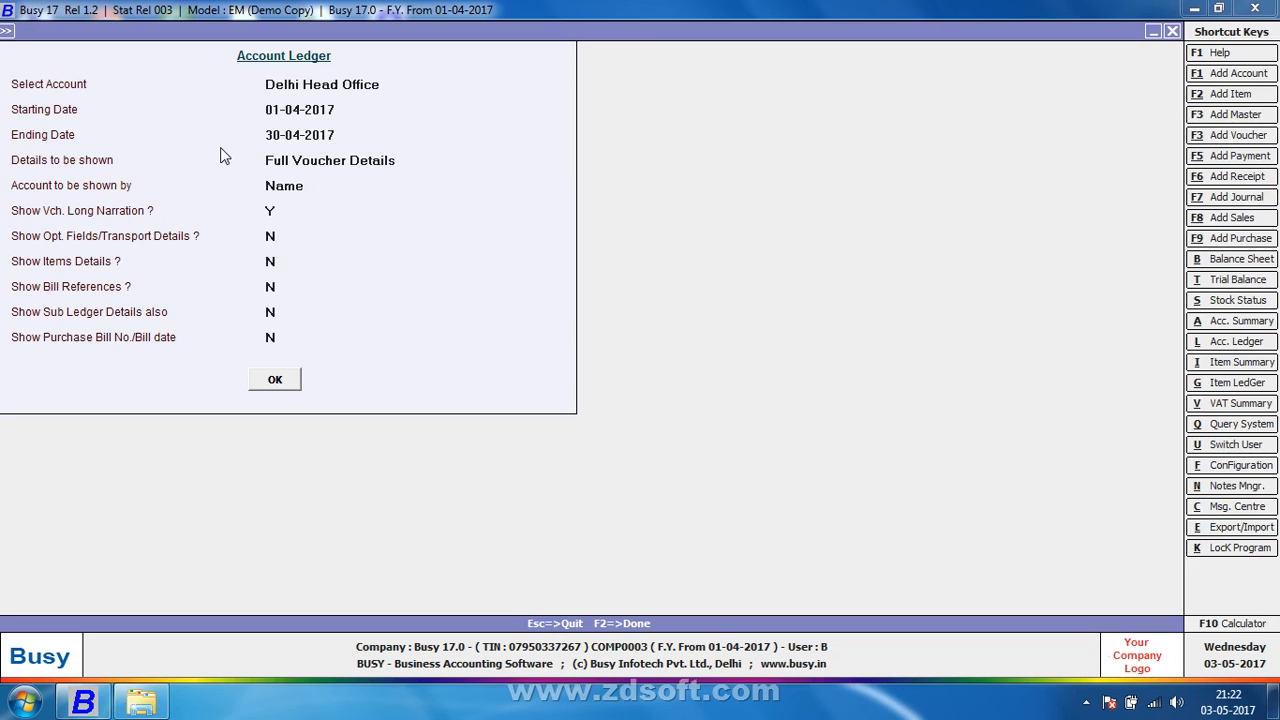
key("Return")
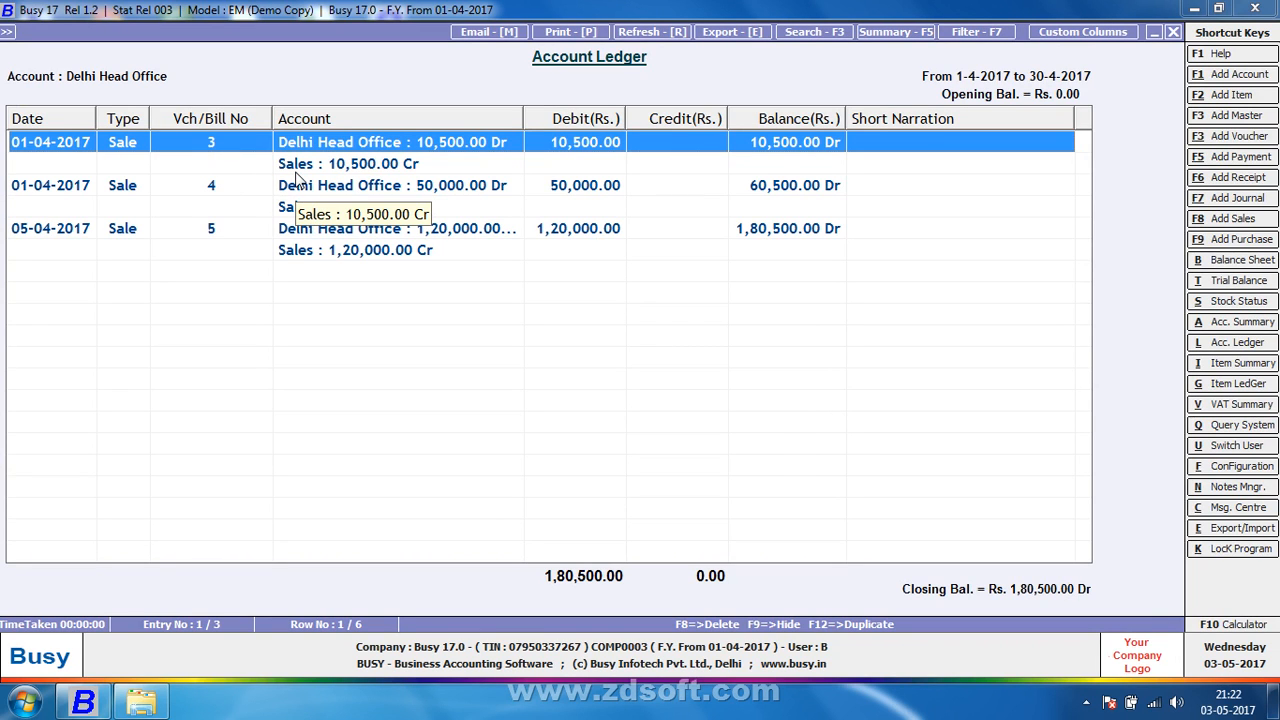
Redisplay the Delhi Head Office account ledger with All Other Accounts as the details to be shown
key("Escape")
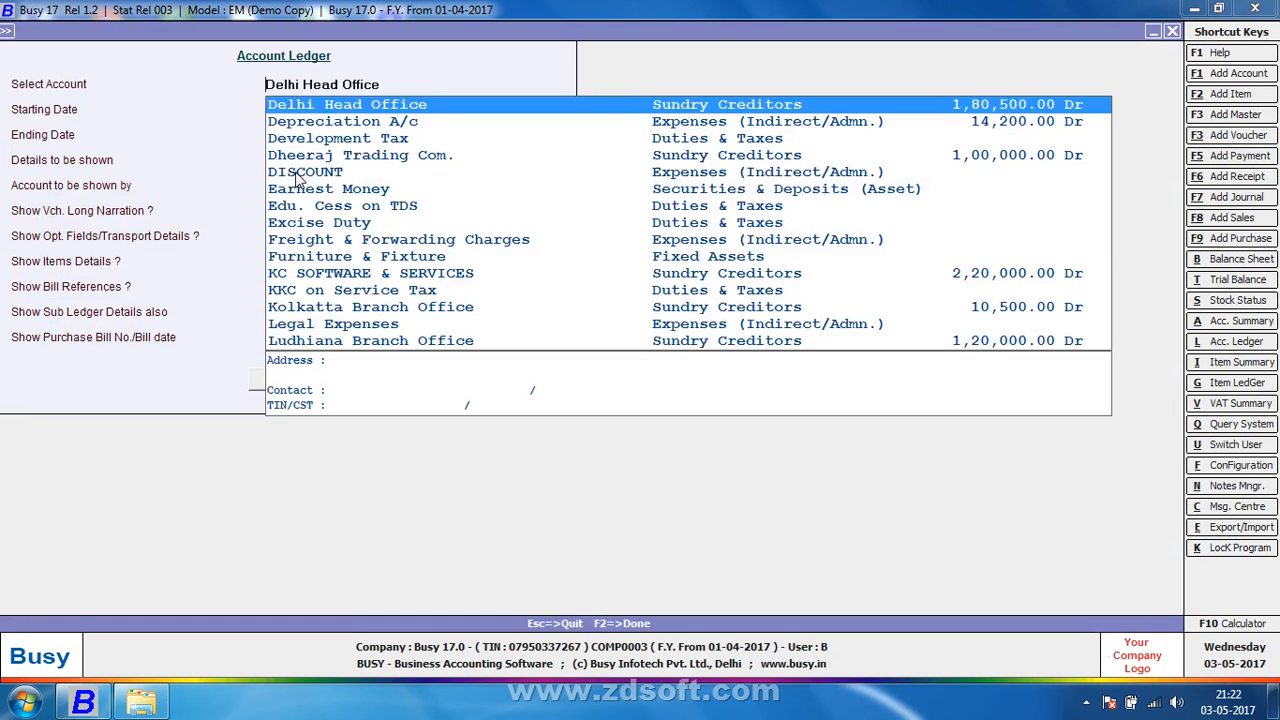
key("Return")
key("Return")
key("Return")
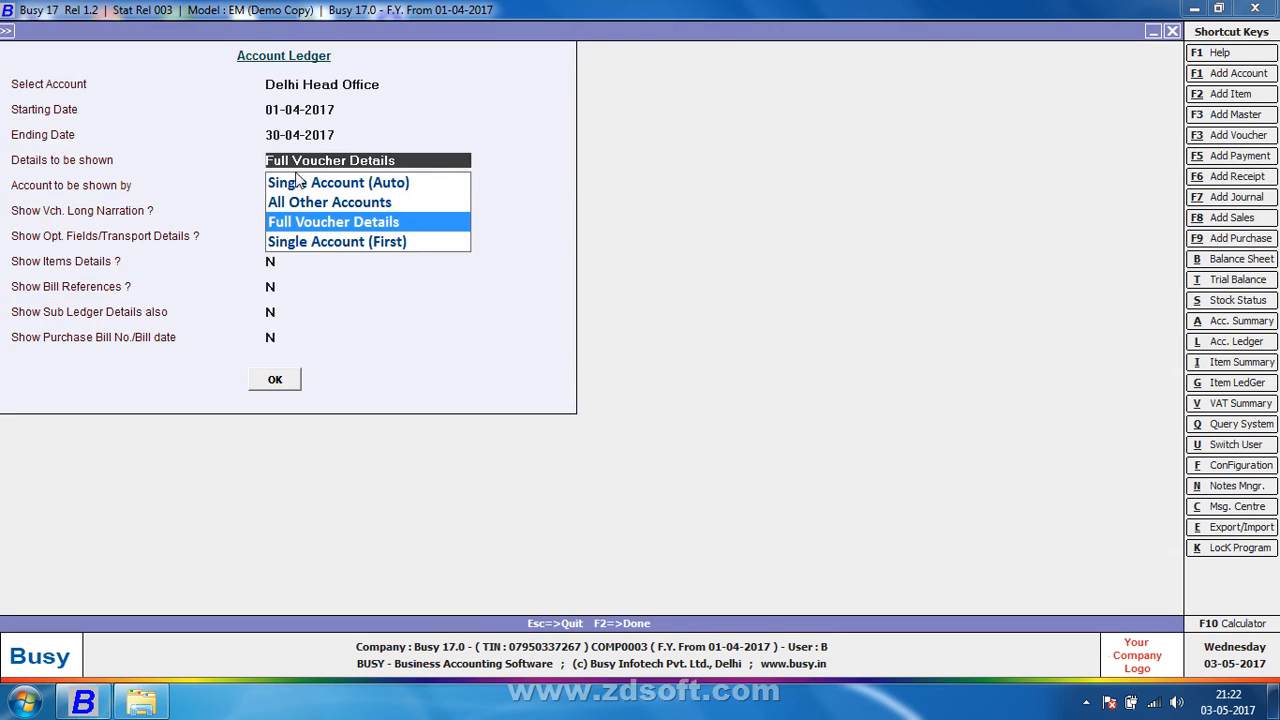
key("Up")
key("Return")
key("Return")
key("Return")
key("Return")
key("Return")
key("Return")
key("Return")
key("Return")
key("Return")
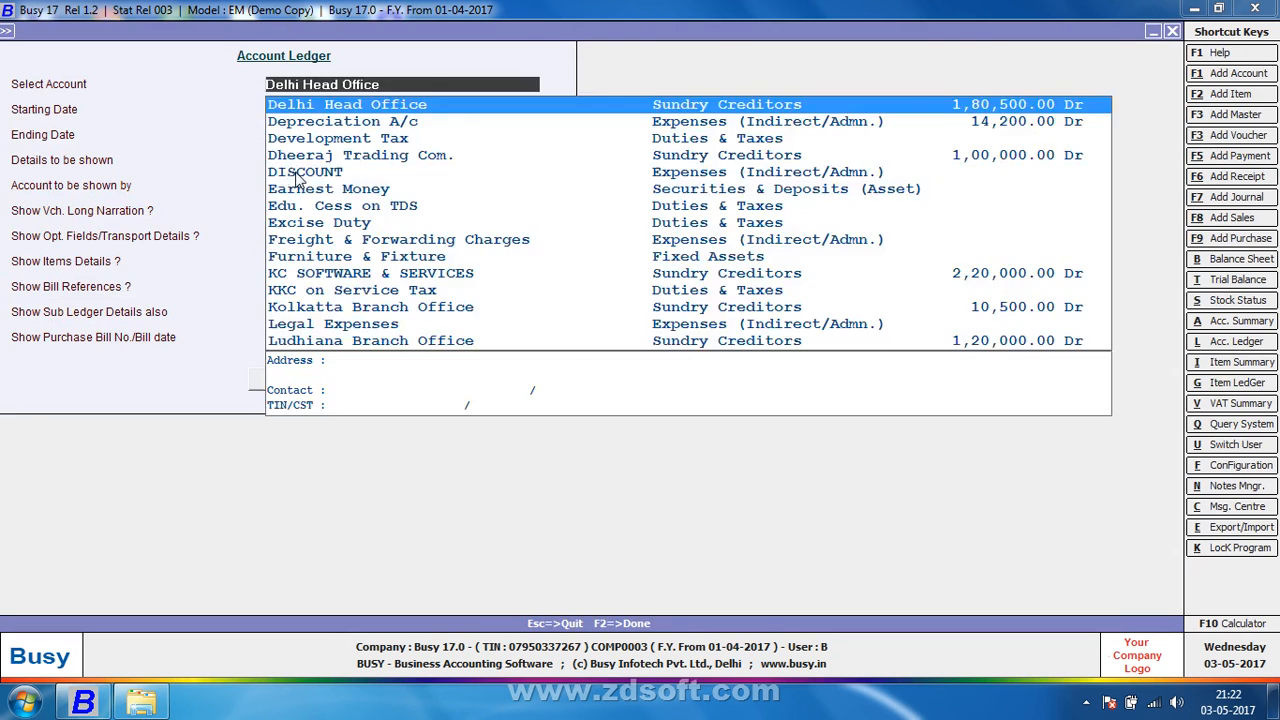
key("Return")
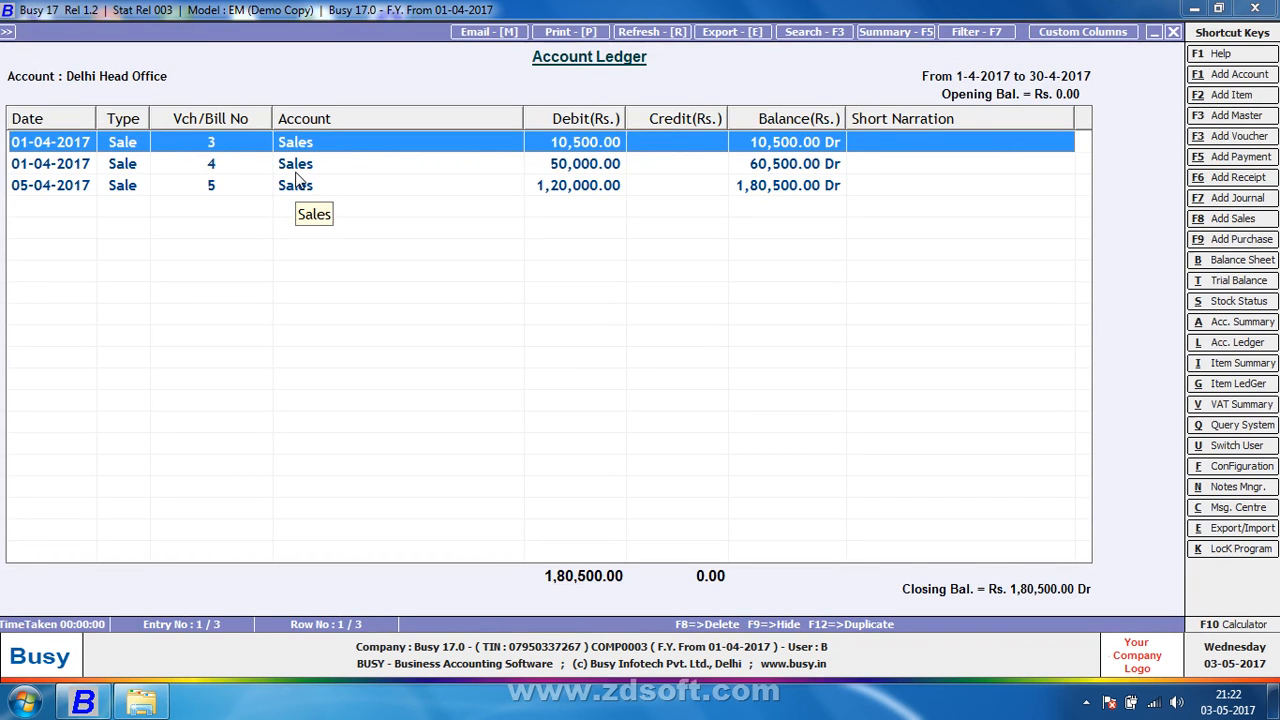
Close the ledger and the blank sales voucher, and start adding a new receipt voucher
key("Escape")
key("Escape")
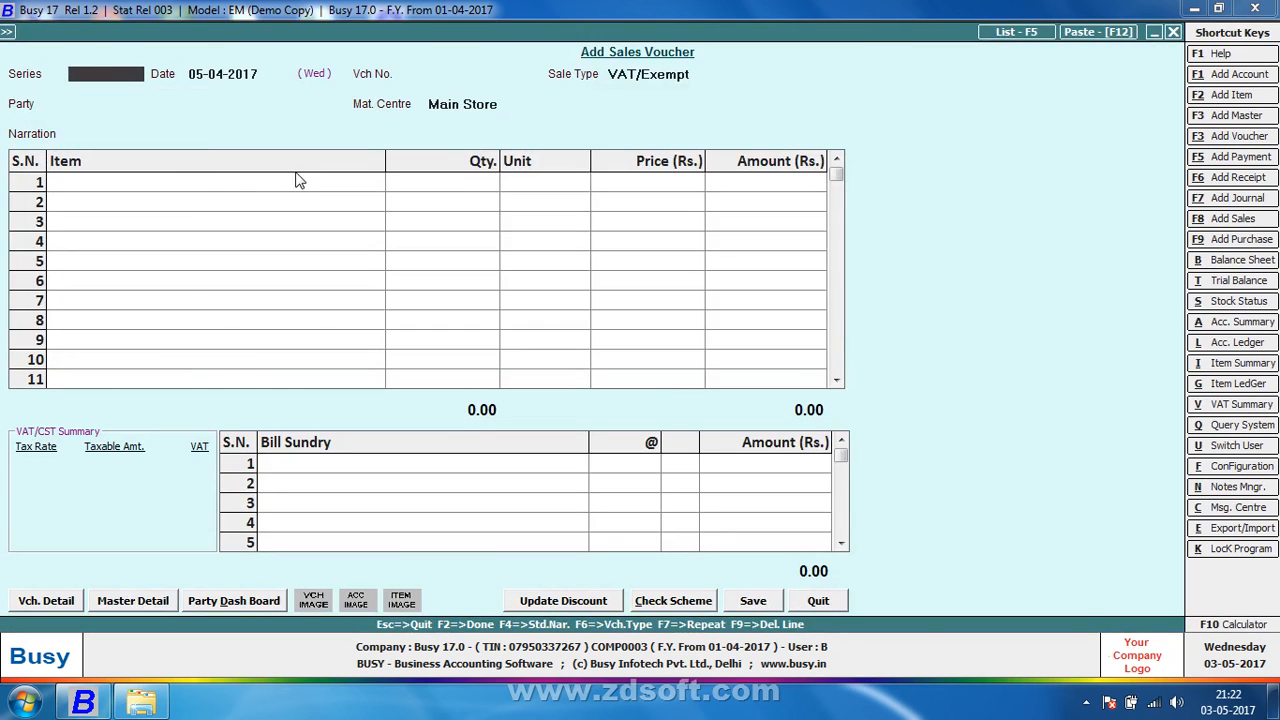
key("Escape")
key("Escape")
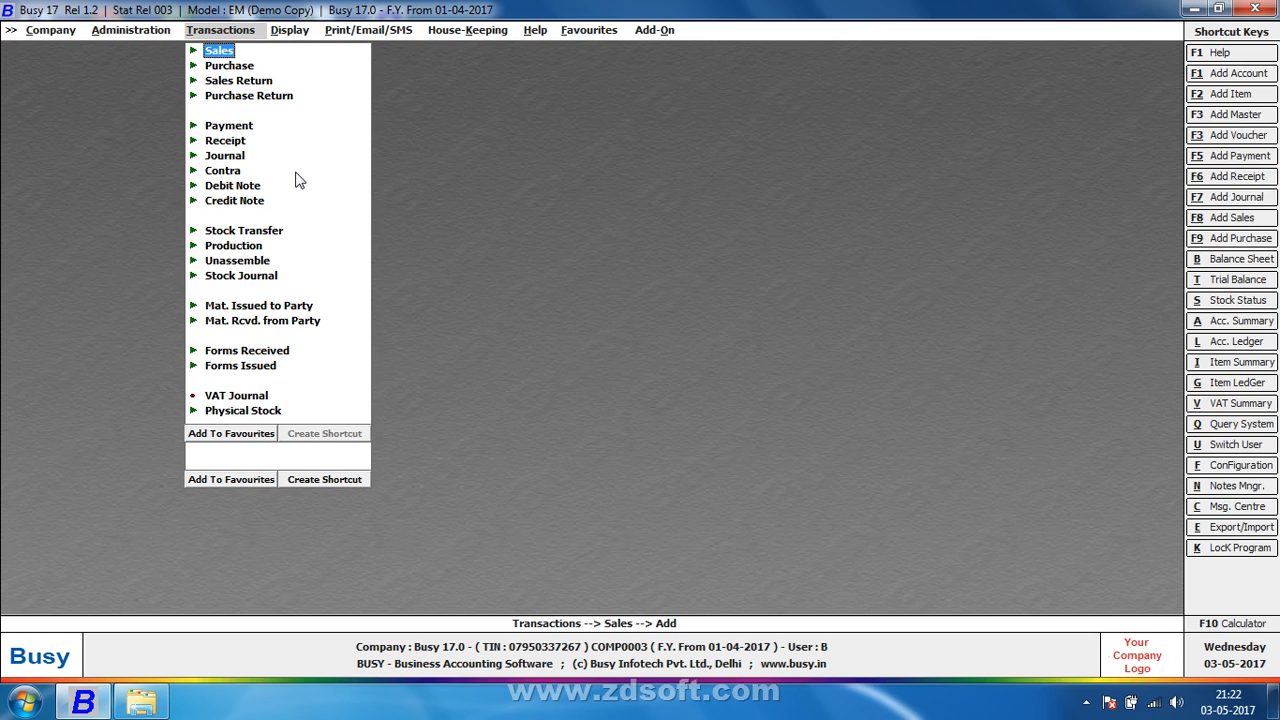
key("Down")
key("Down")
key("Down")
key("Down")
key("Down")
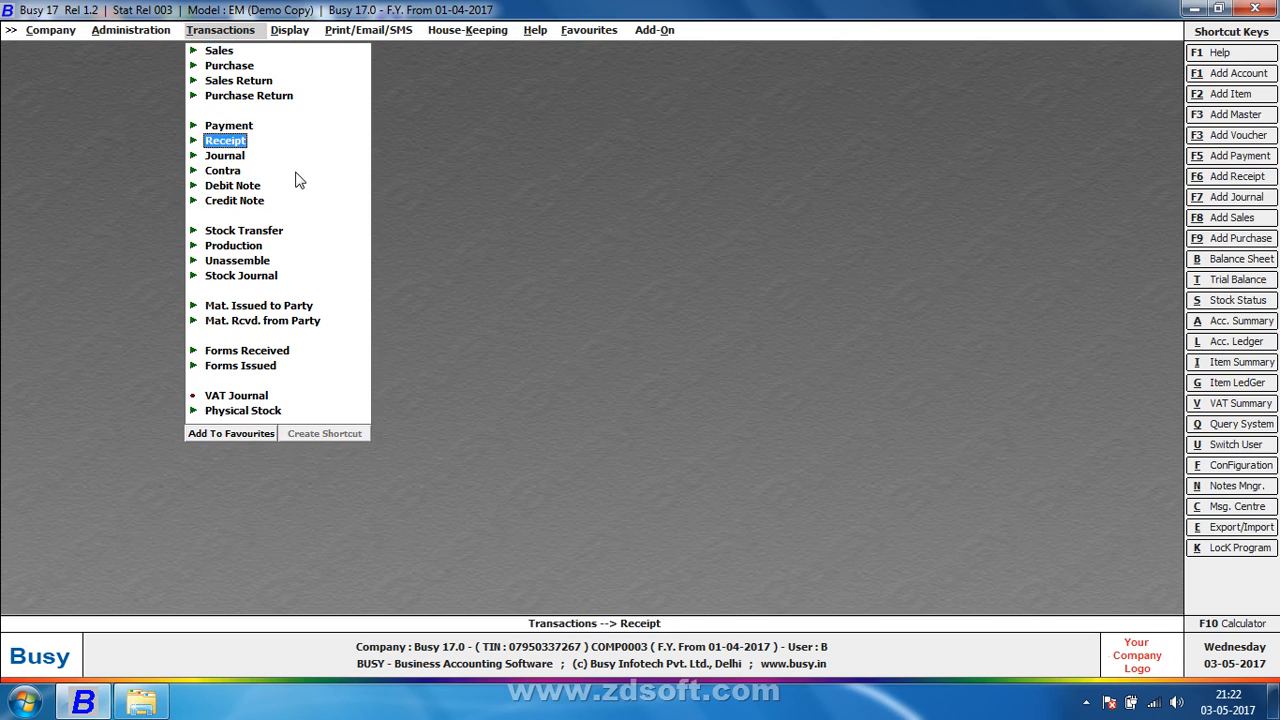
key("Return")
key("Return")
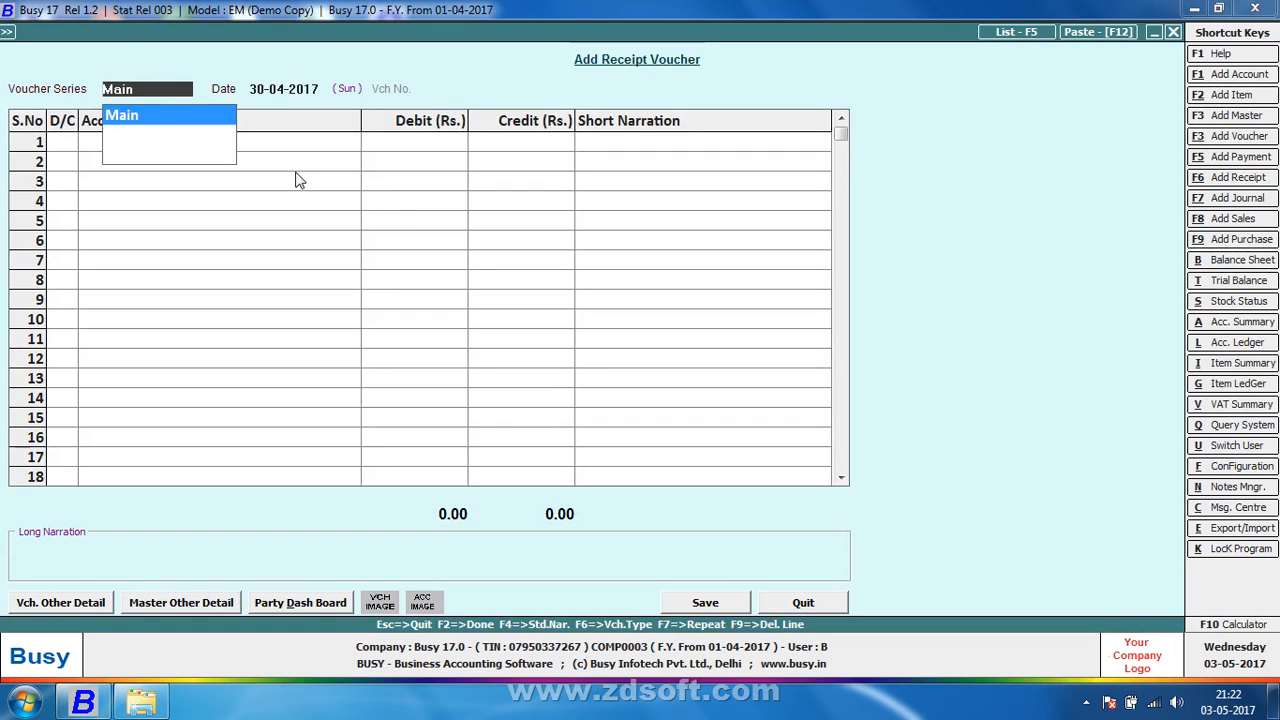
Keep the Main series and the date 30-04-2017, and enter Delhi Head Office as the receipt's credit account
key("Return")
key("Return")
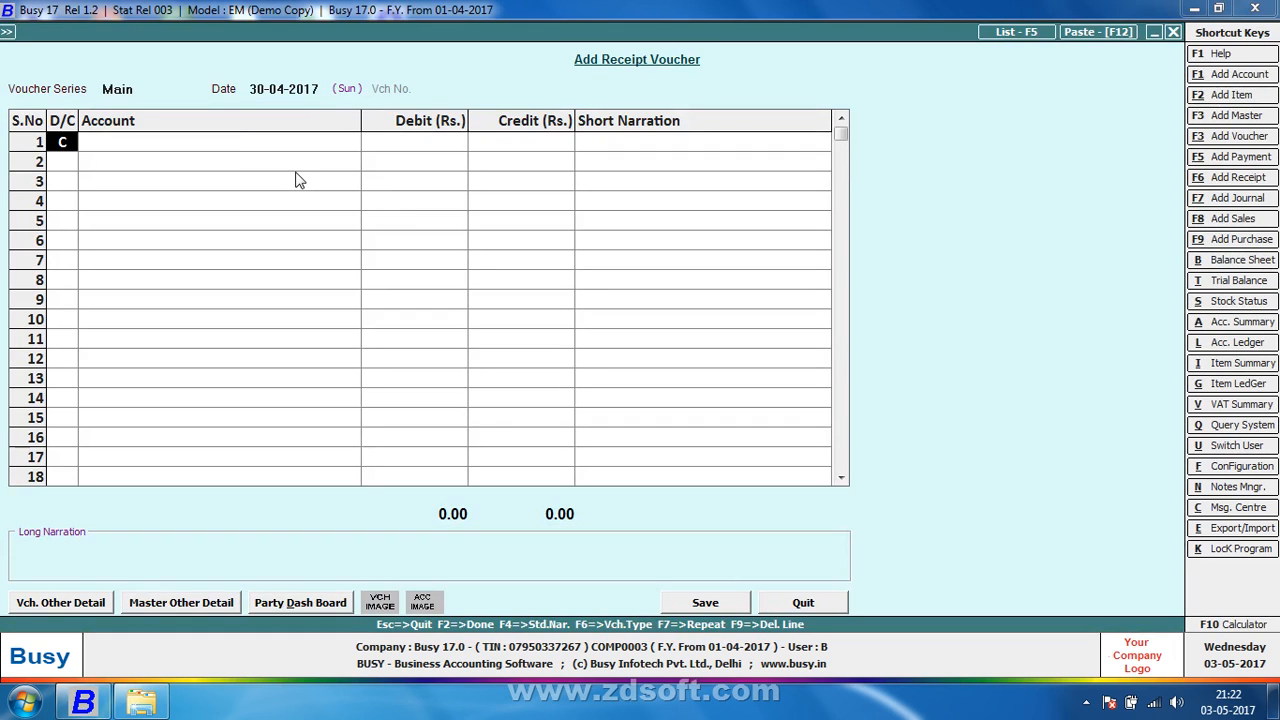
key("Return")
type("de")
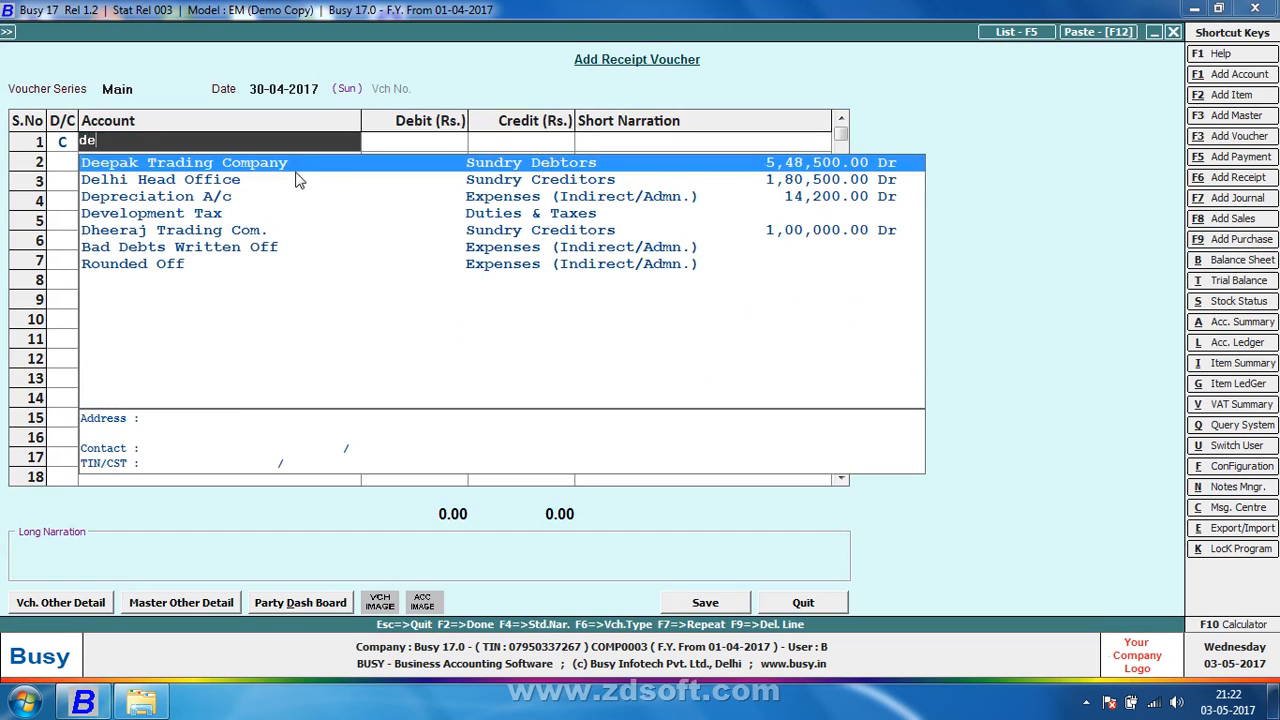
key("Down")
key("Return")
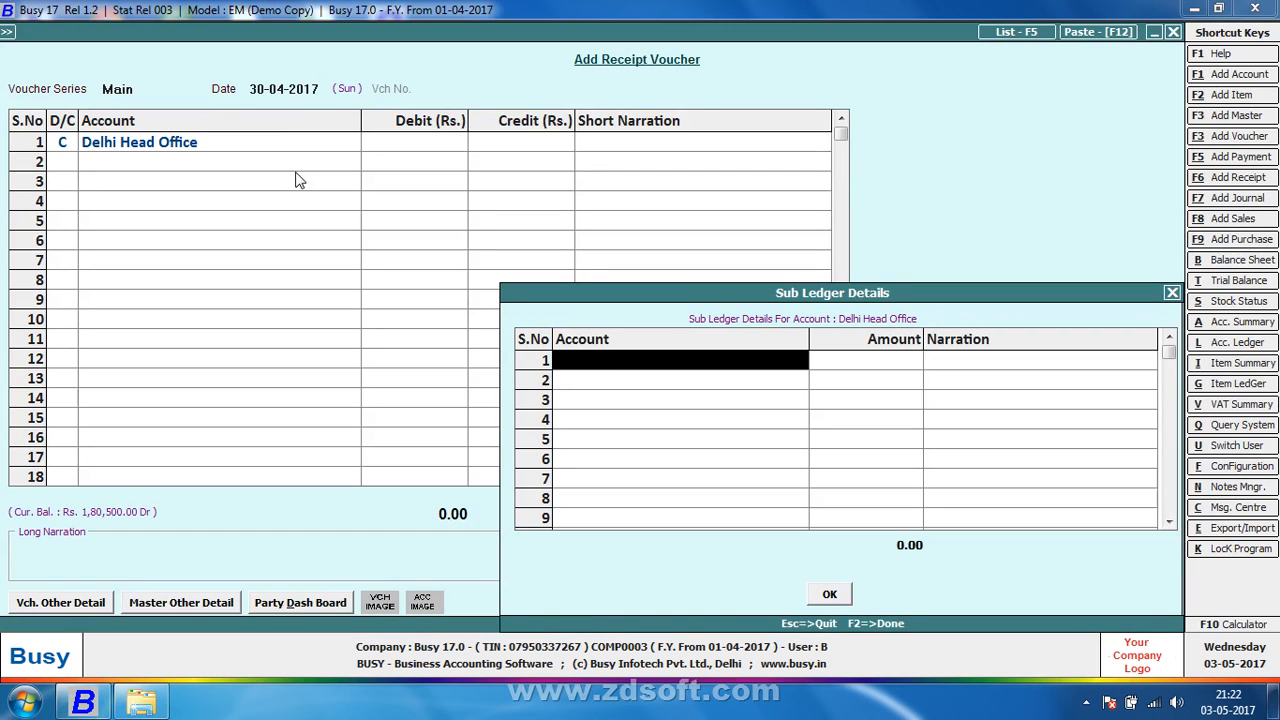
Allocate 10,000 of the receipt to Kolkatta Branch Office in the sub ledger details
type("k")
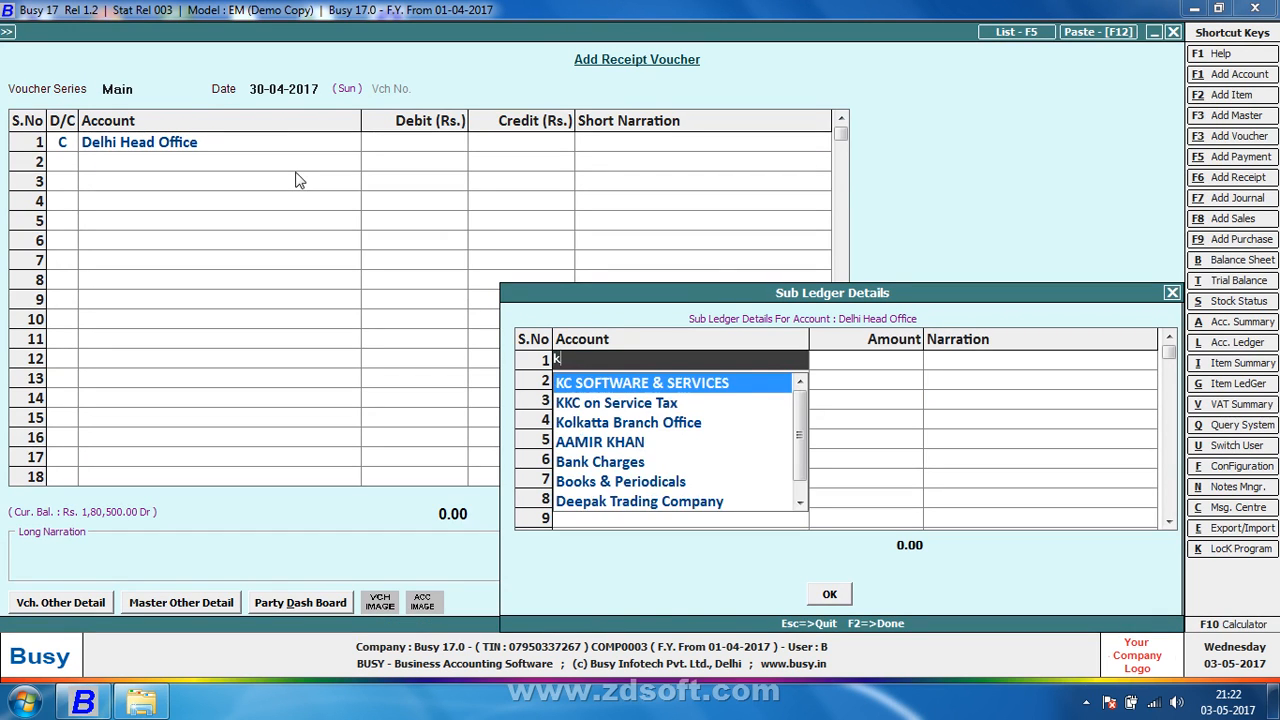
type("ol")
key("Return")
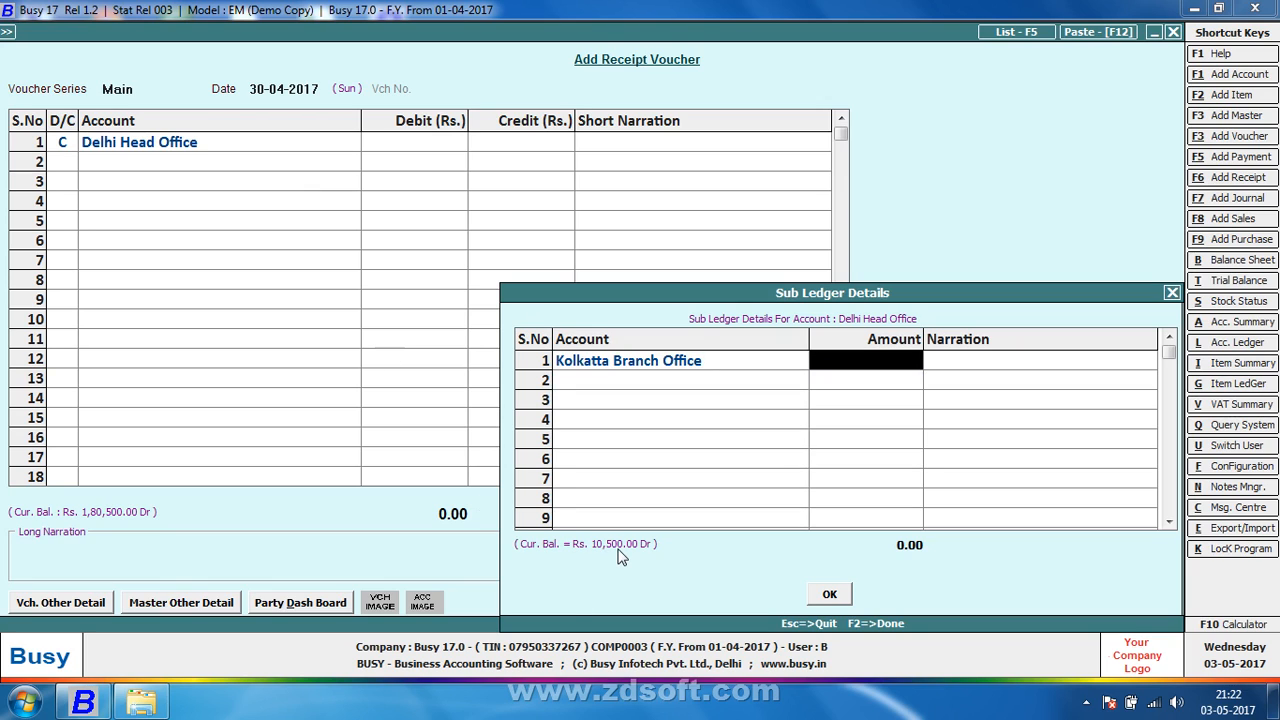
type("10,000")
key("Return")
key("Return")
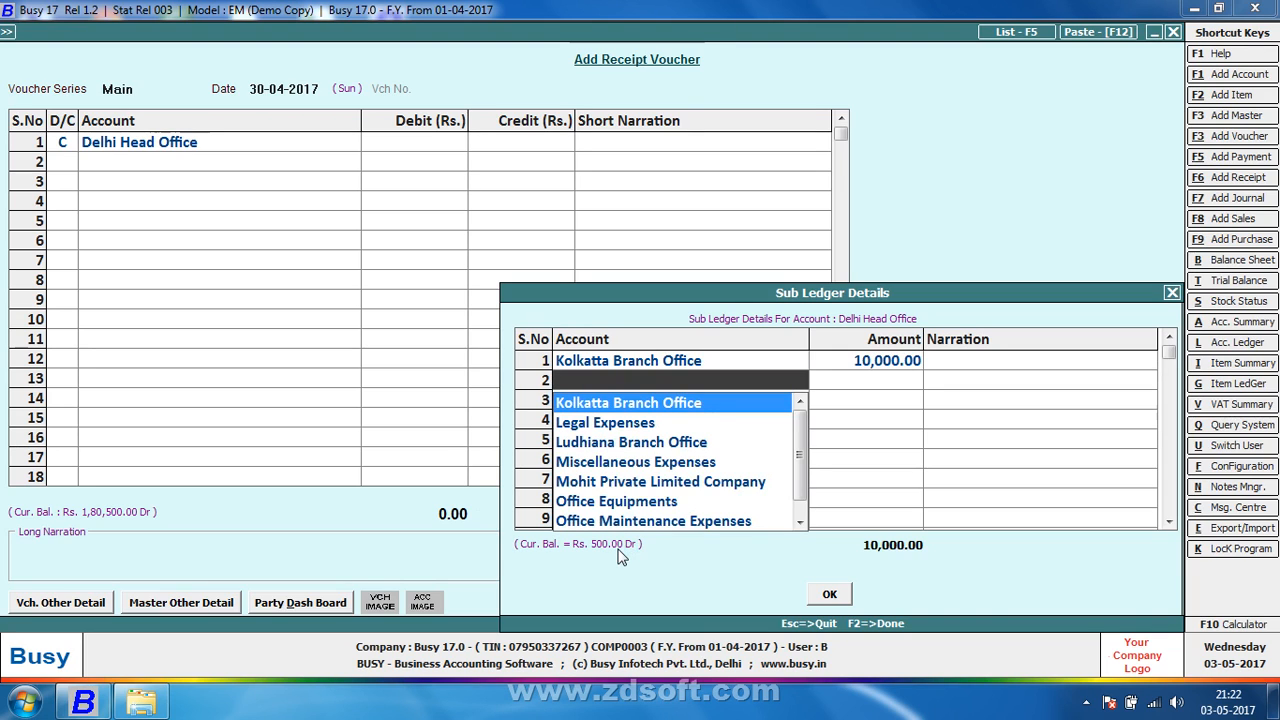
Add Chennai Branch Office to the sub ledger details with an amount of 25,000
key("Down")
key("Down")
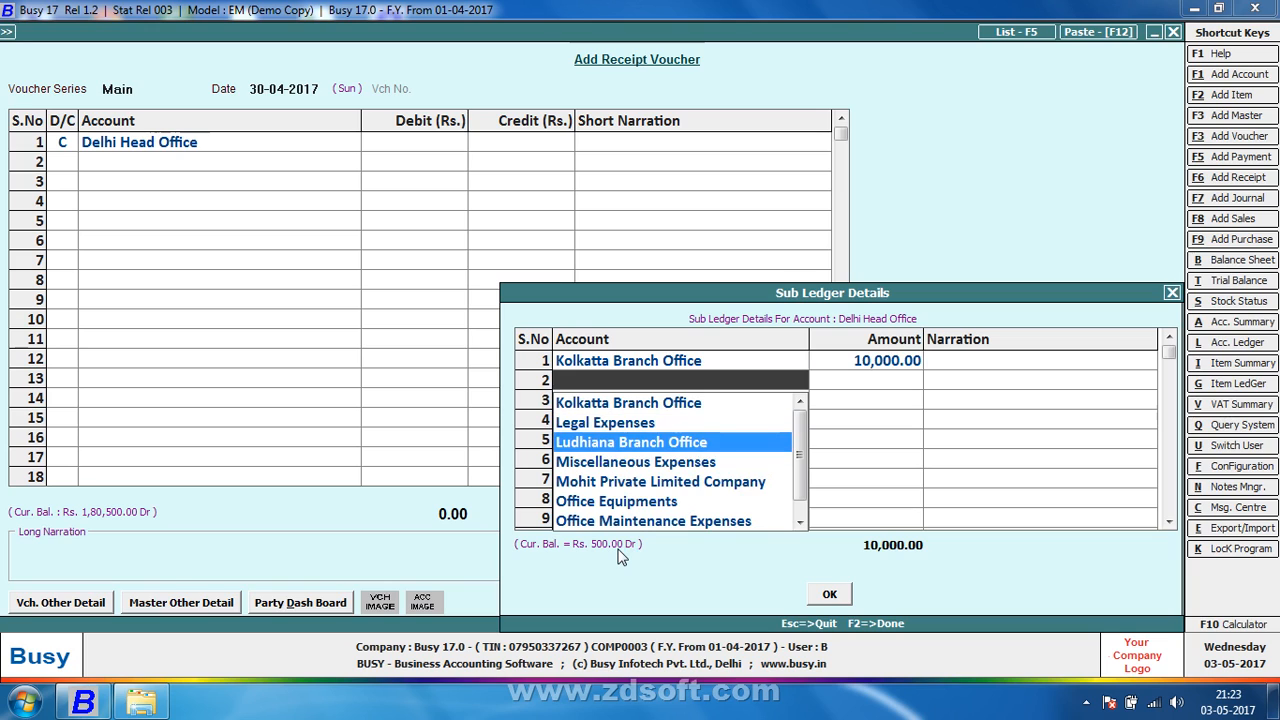
type("ce")
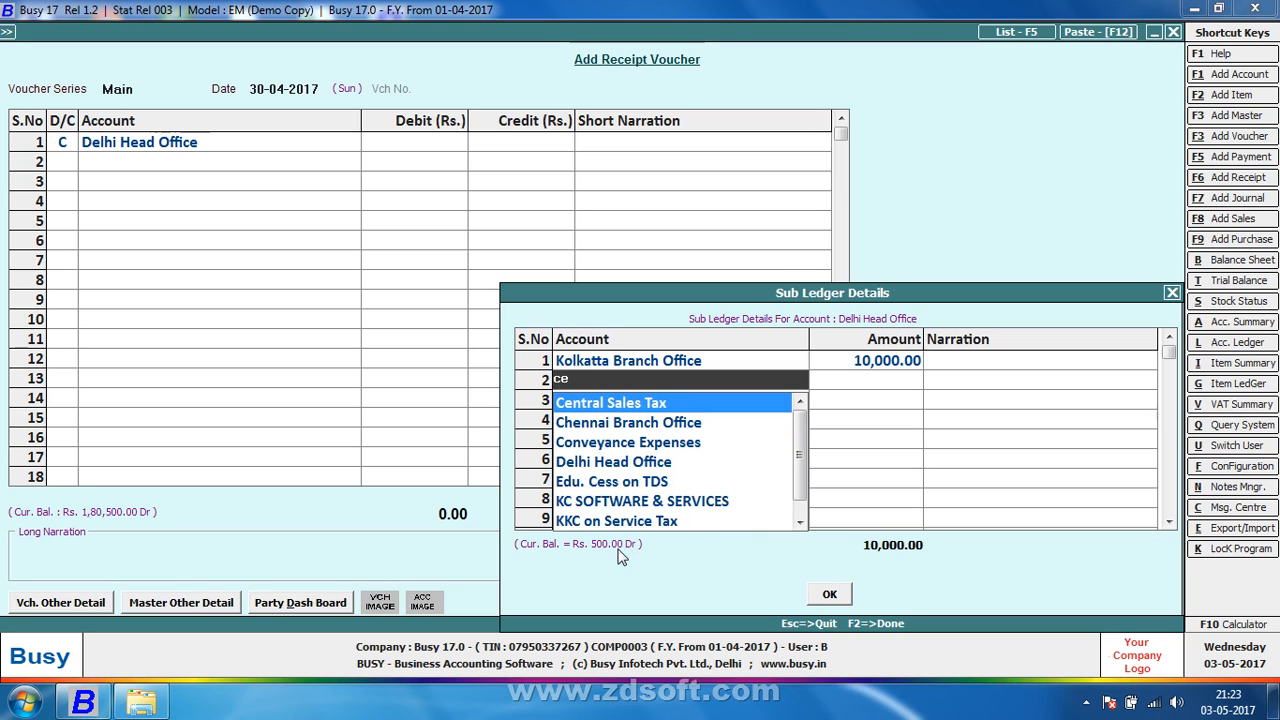
key("BackSpace")
type("h")
key("Return")
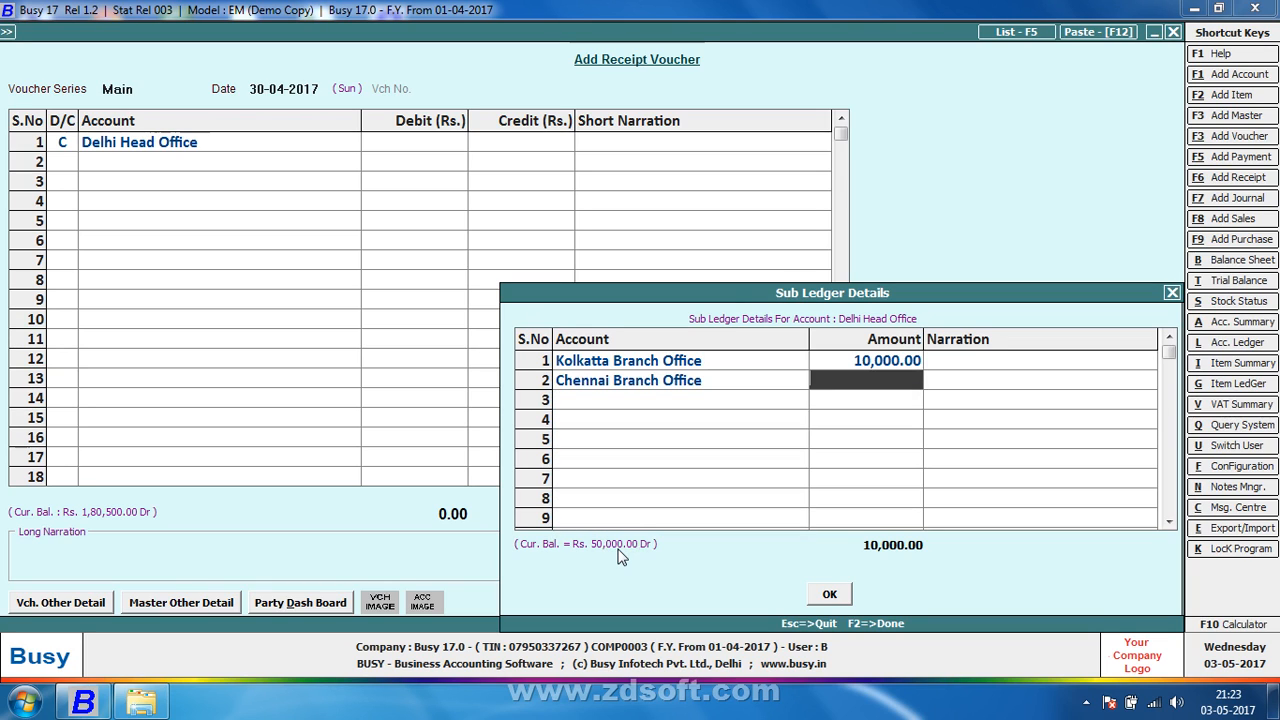
type("25000")
key("Return")
key("Return")
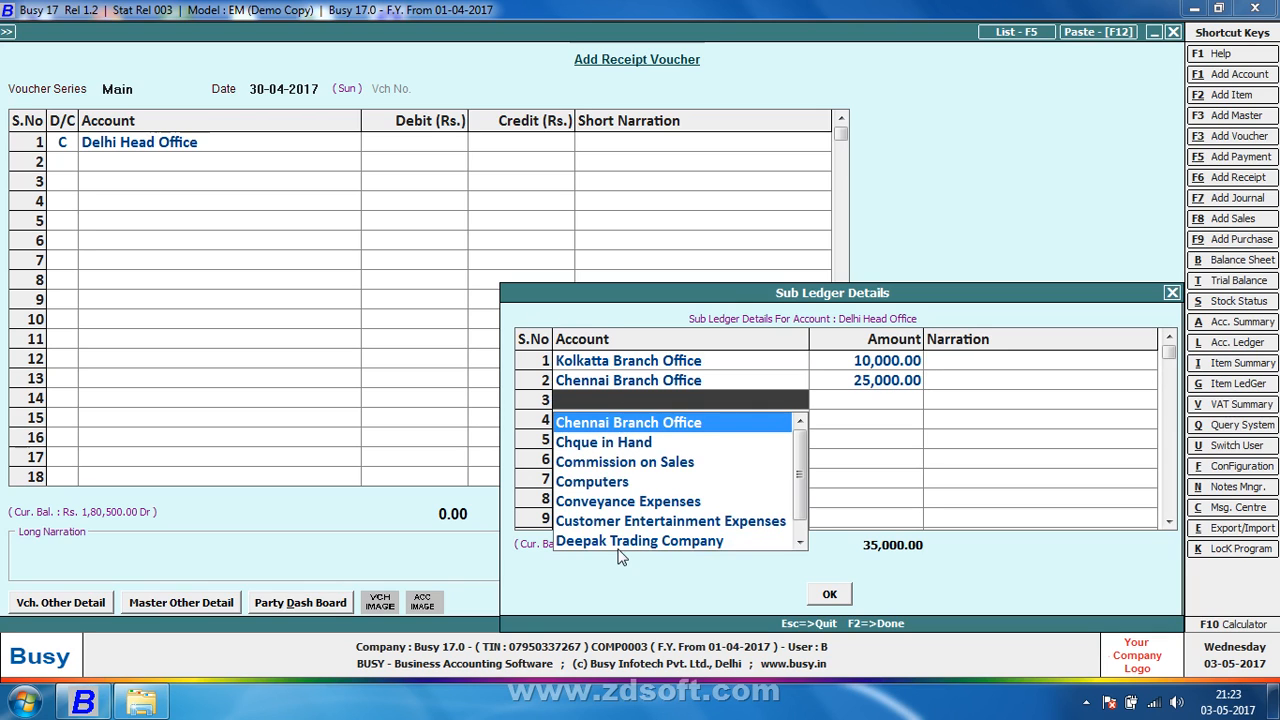
Add Ludhiana Branch Office with an amount of 20,000 and accept the sub ledger details
type("lu")
key("Return")
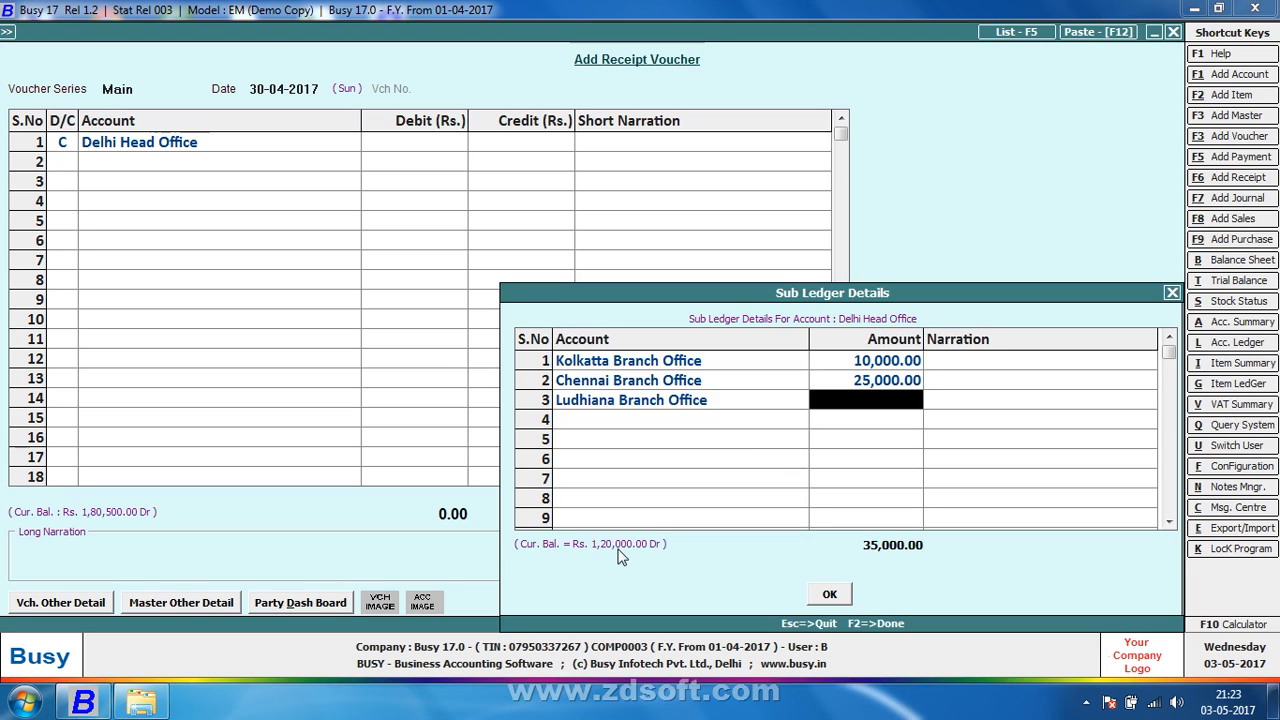
type("20000")
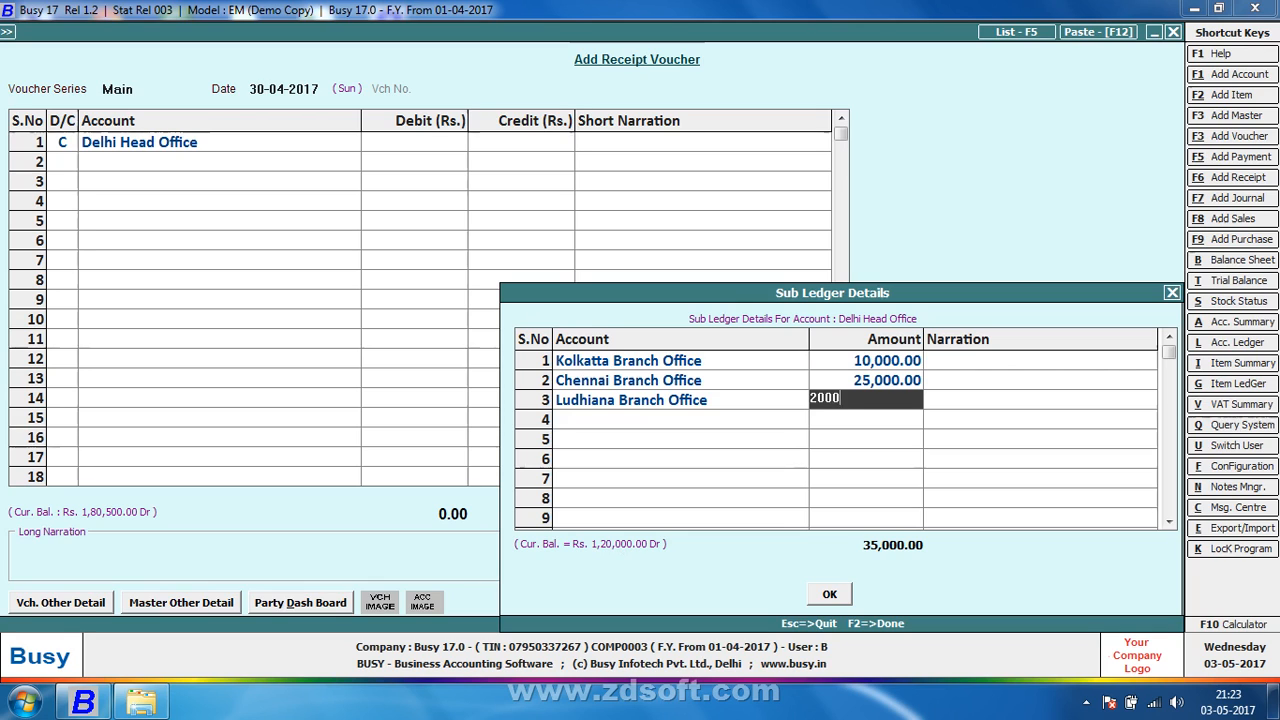
key("Return")
key("F2")
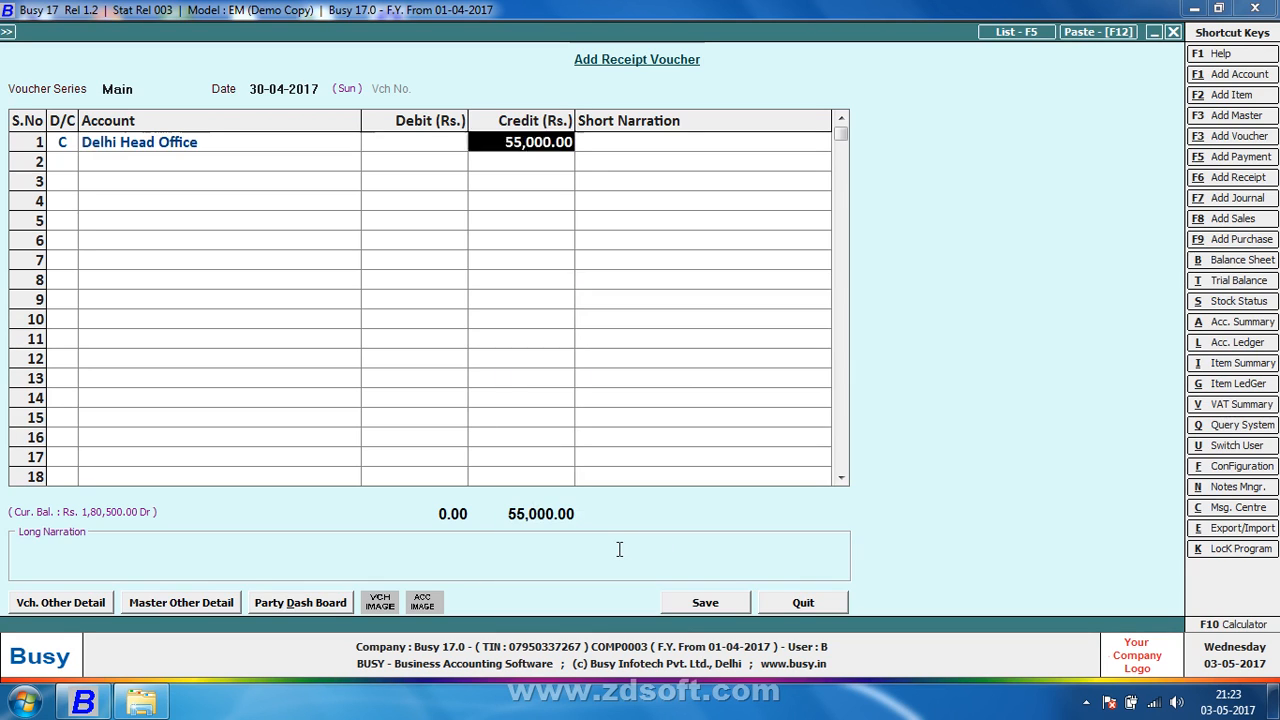
Debit the 55,000 receipt to Cash and save the receipt voucher
key("Return")
key("Return")
key("space")
key("Return")
key("Return")
key("Return")
key("Return")
key("Return")
key("Return")
key("Return")
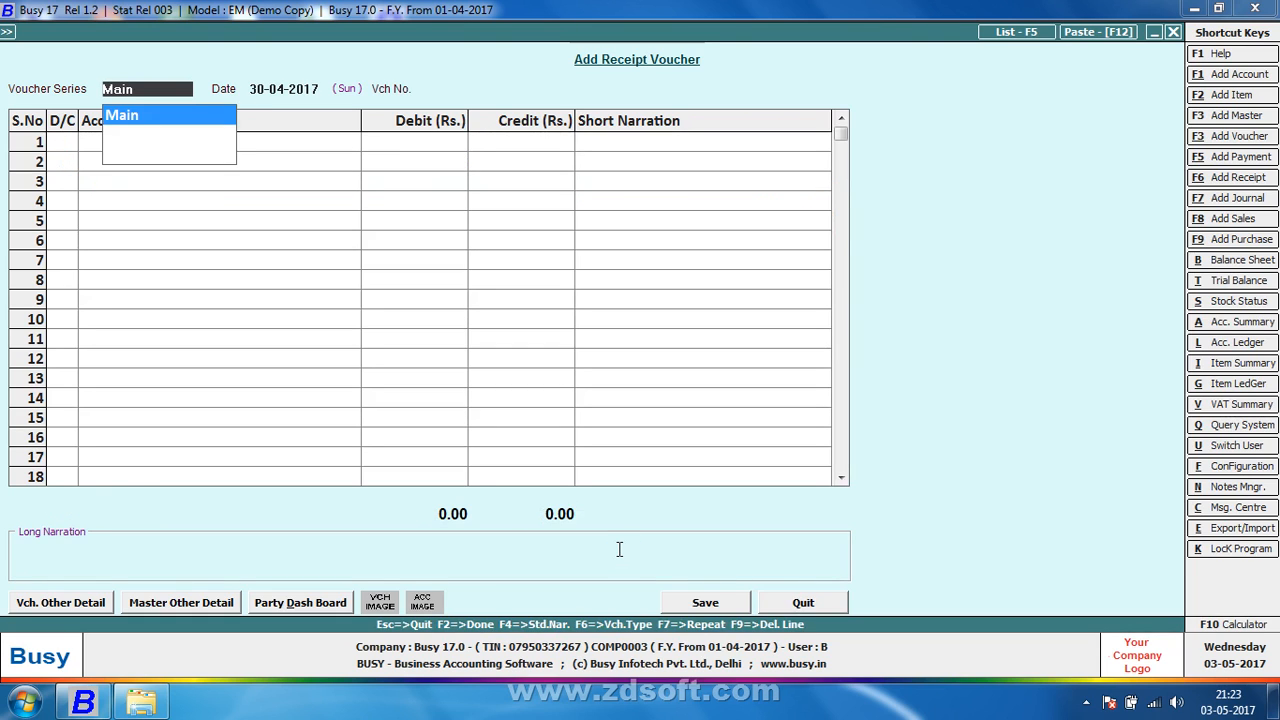
Leave receipt entry, display the Delhi Head Office account ledger, and select its 30-04-2017 receipt entry
key("Escape")
key("Escape")
key("Escape")
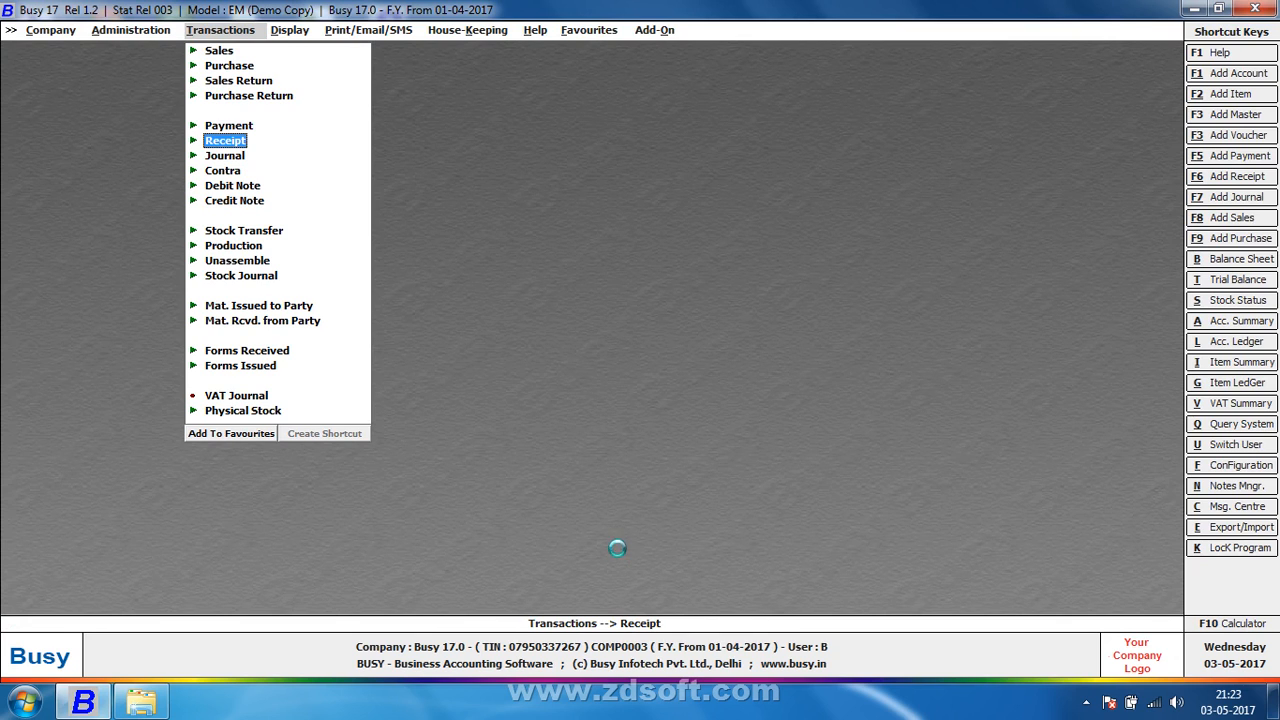
key("alt+l")
key("Return")
key("Return")
key("Return")
key("Return")
key("Return")
key("Return")
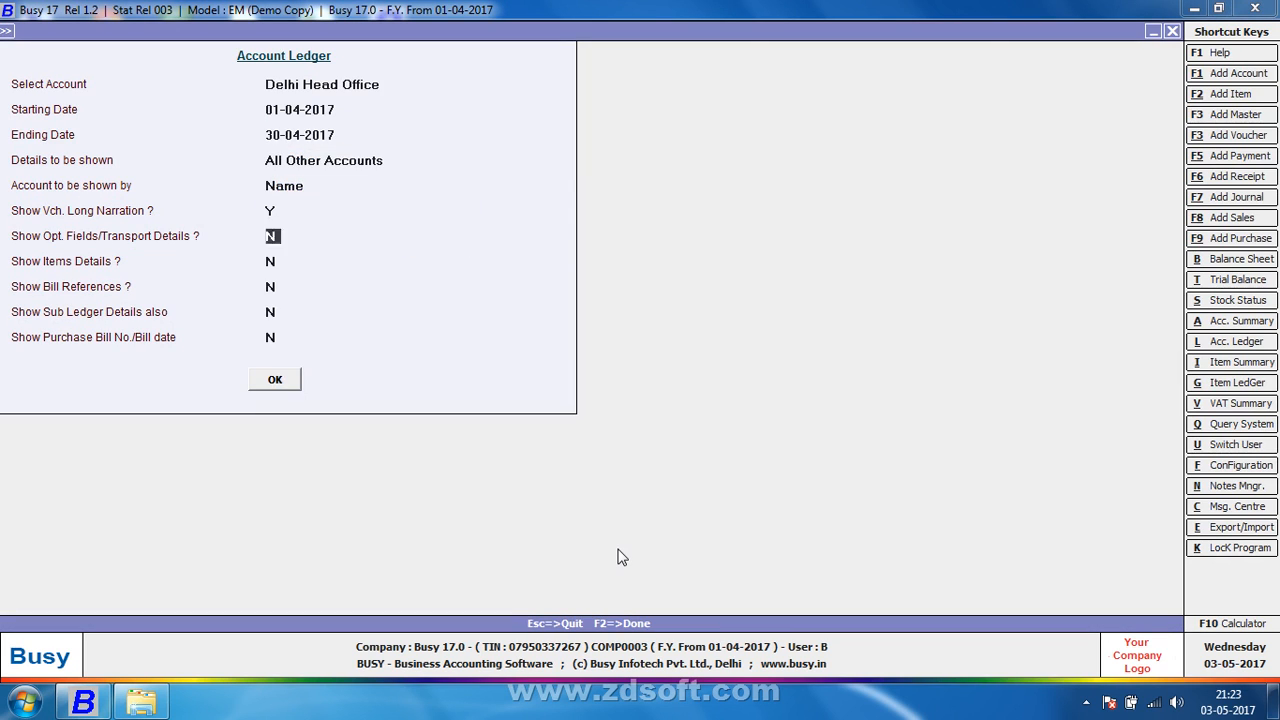
key("Return")
key("Return")
key("Return")
key("Return")
key("Return")
key("Return")
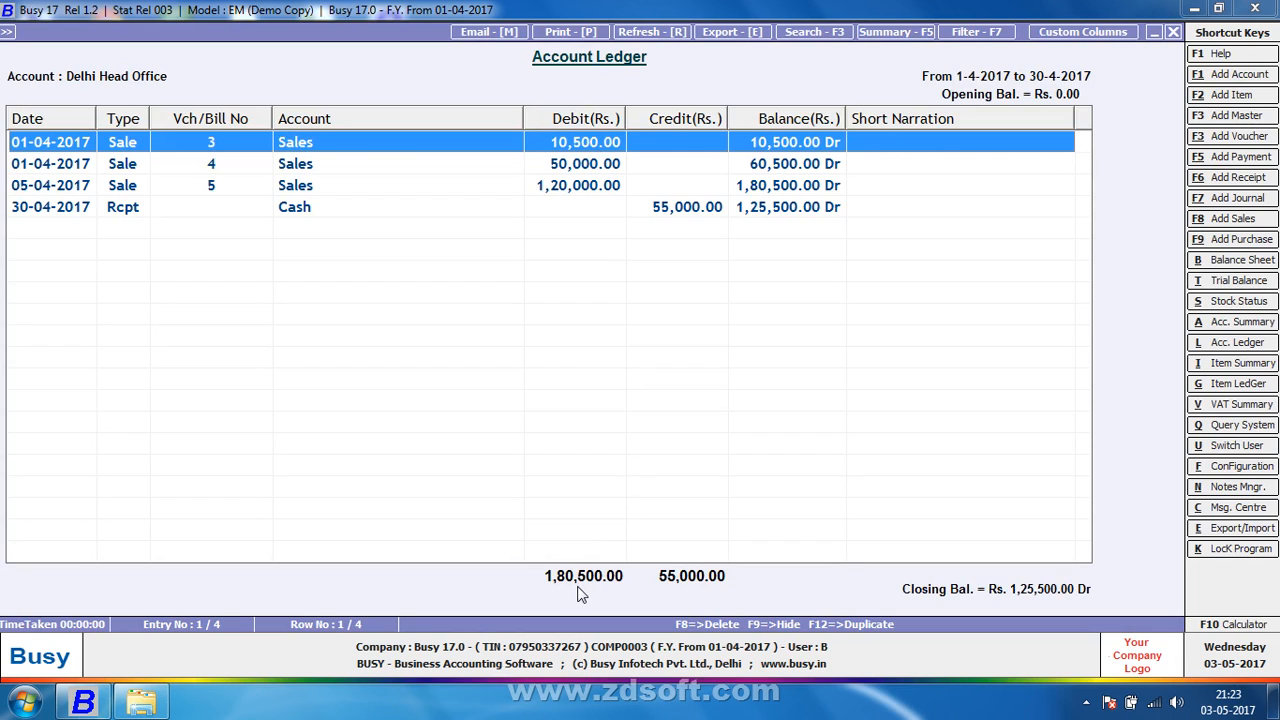
left_click(680, 210)
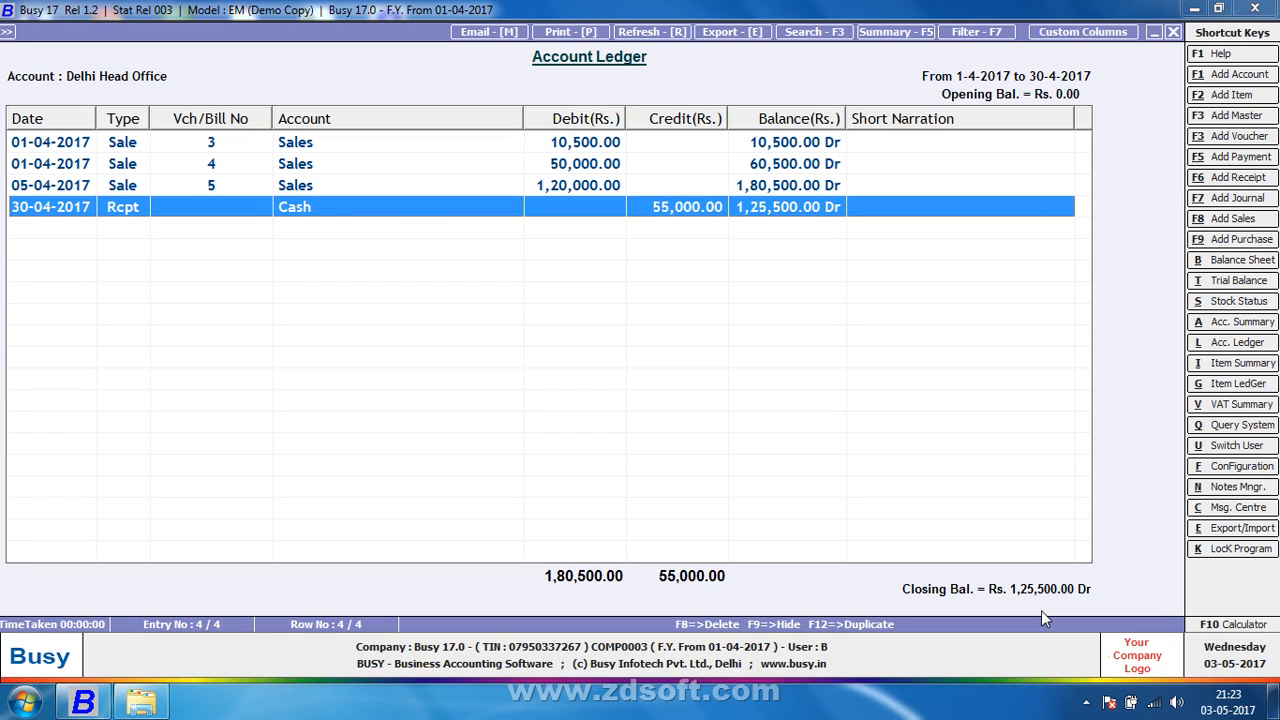
Display the sub ledger of Kolkatta Branch Office in standard format to examine its receipt entry
key("Escape")
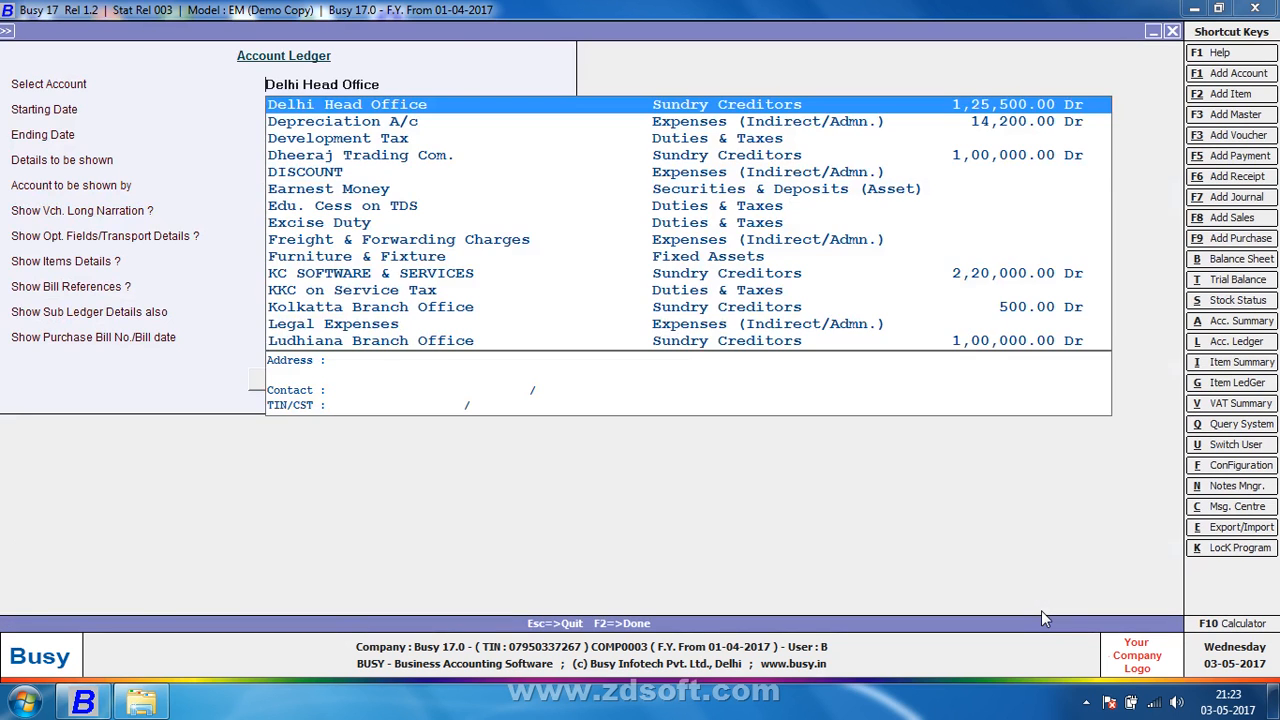
type("ko")
key("Return")
key("F2")
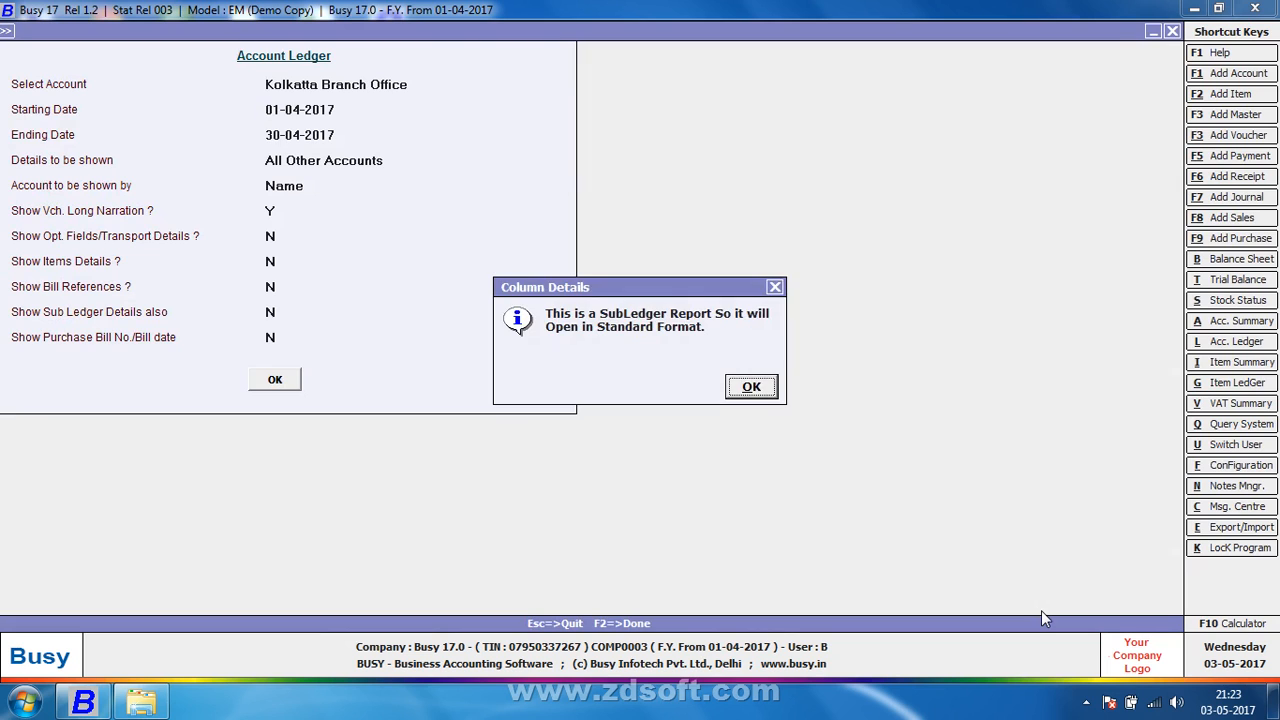
key("Return")
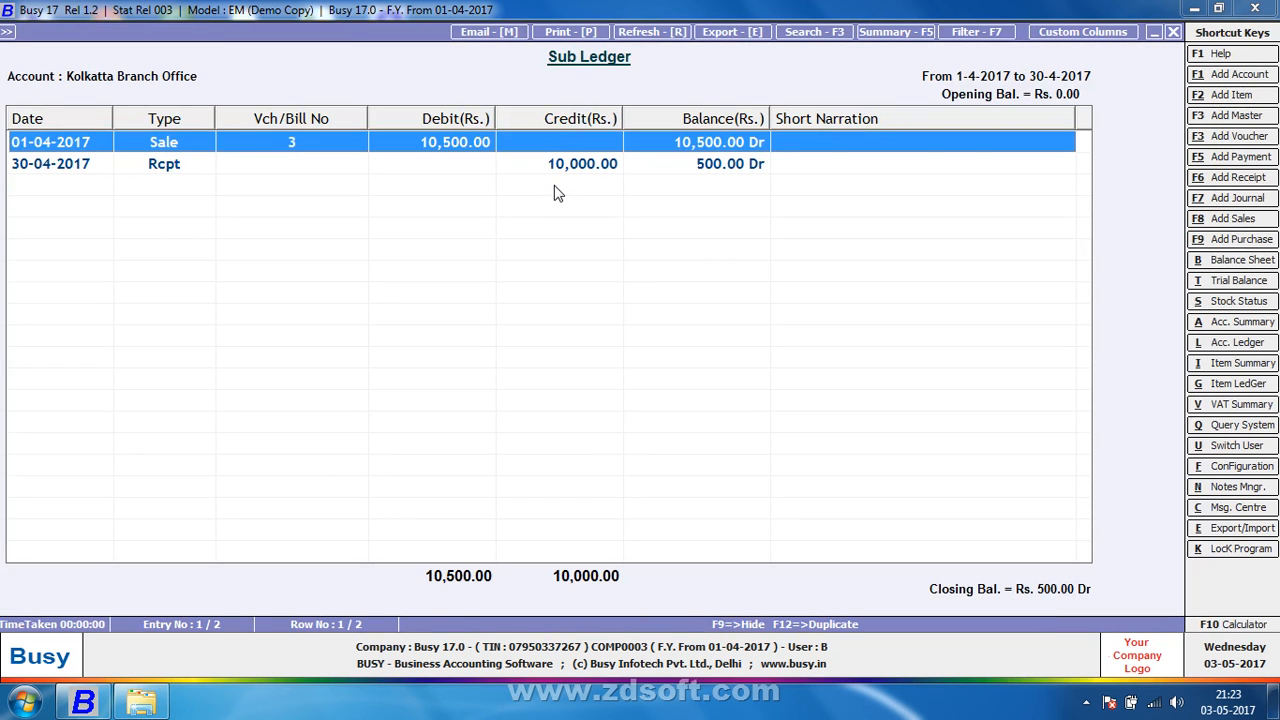
Display the sub ledger of Chennai Branch Office to examine its sale and receipt entries
key("Escape")
type("che")
key("Return")
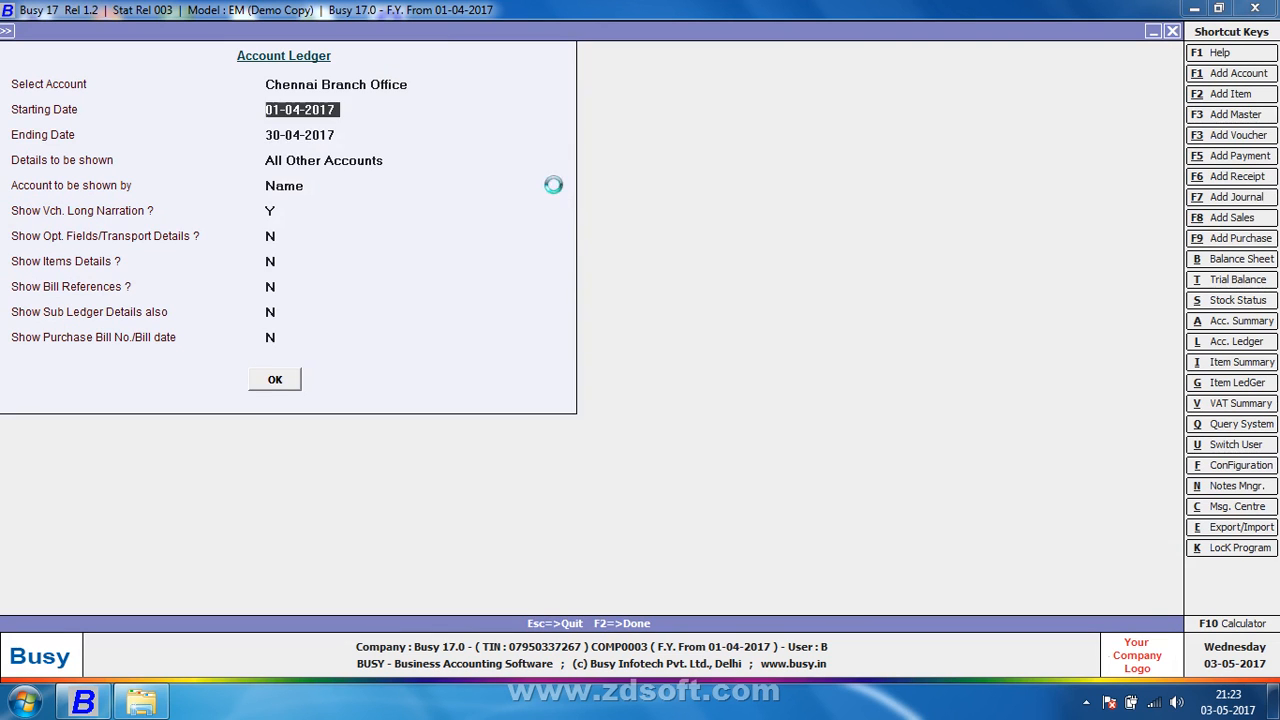
key("F2")
key("Return")
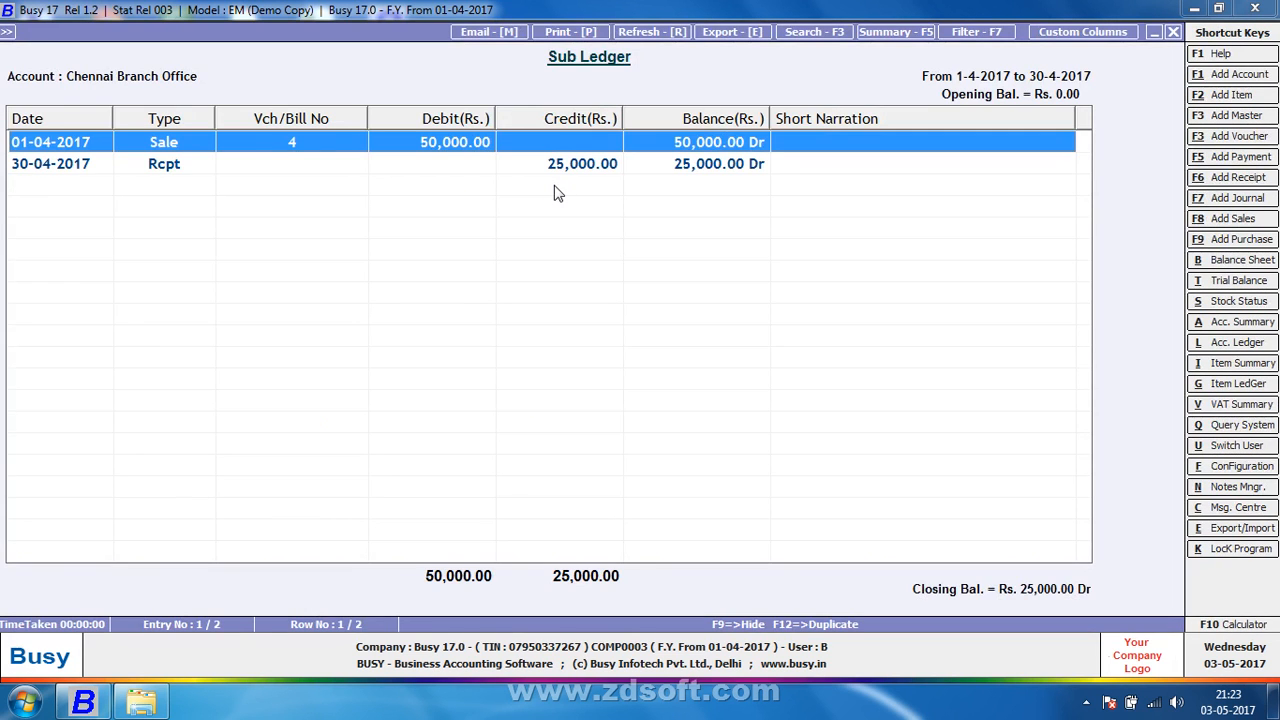
Display the sub ledger of Ludhiana Branch Office in standard format to examine its entries, and leave the ledger report
key("Escape")
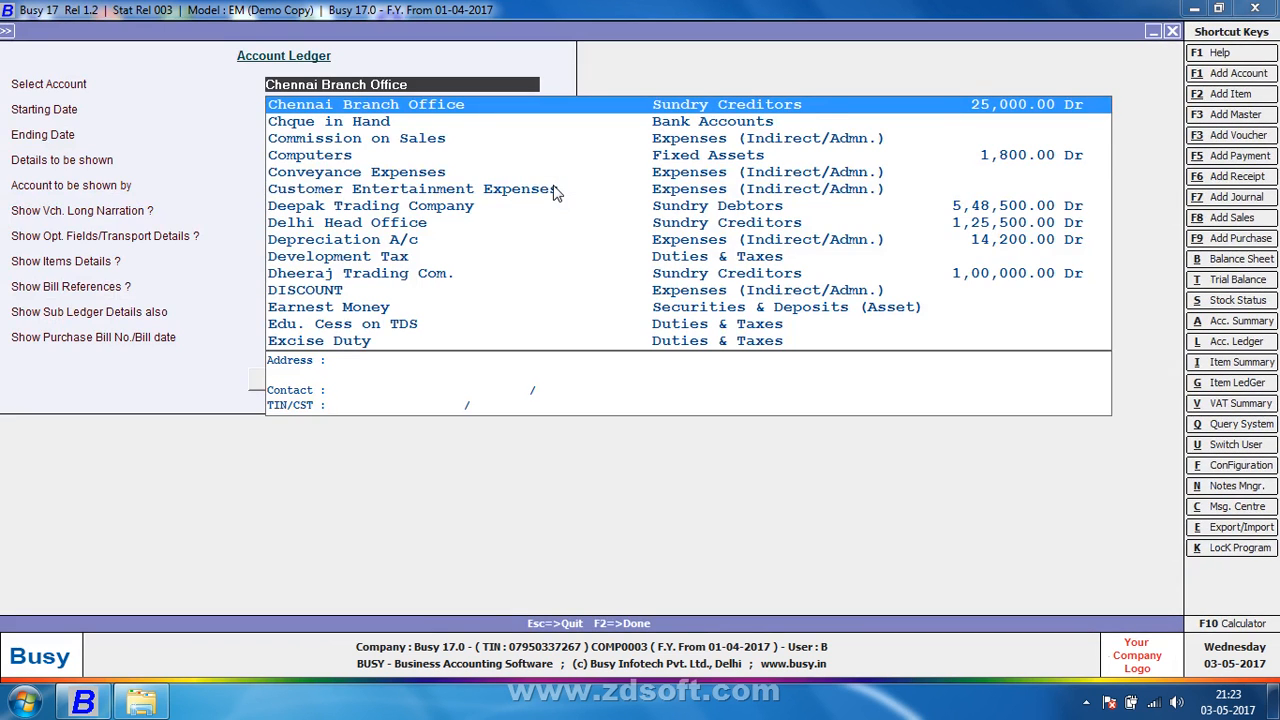
type("lud")
key("Return")
key("F2")
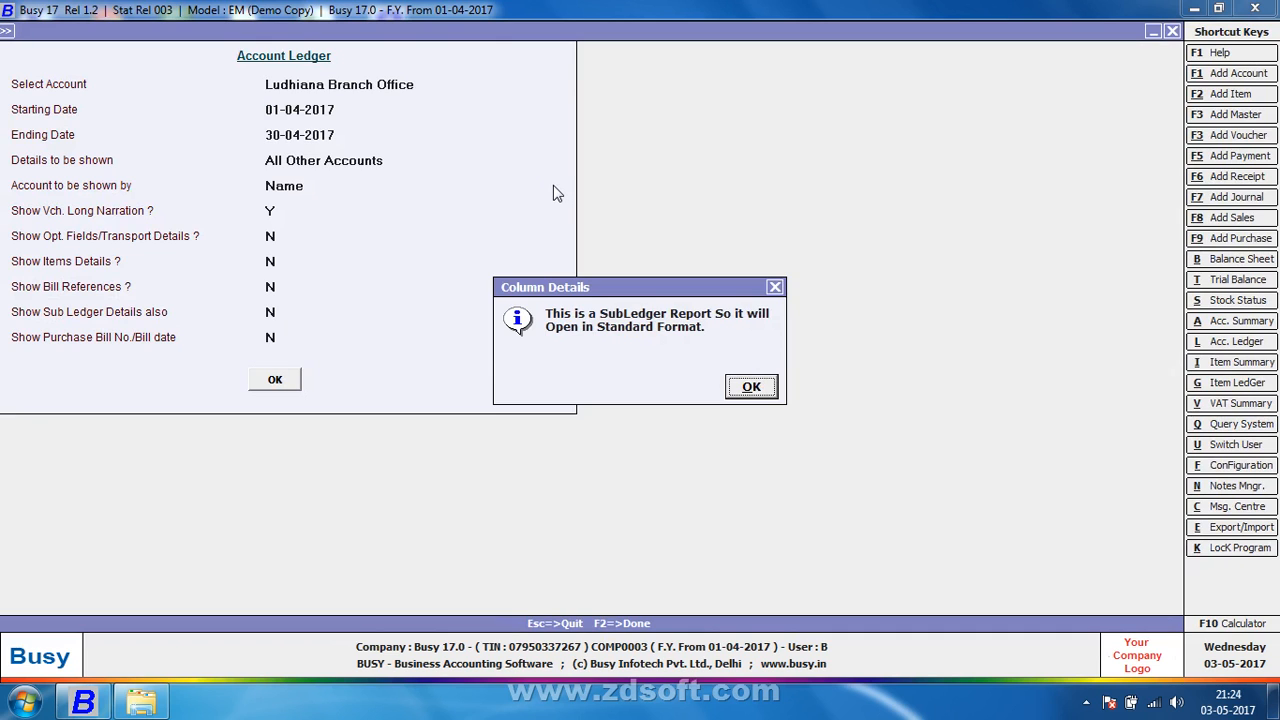
key("Return")
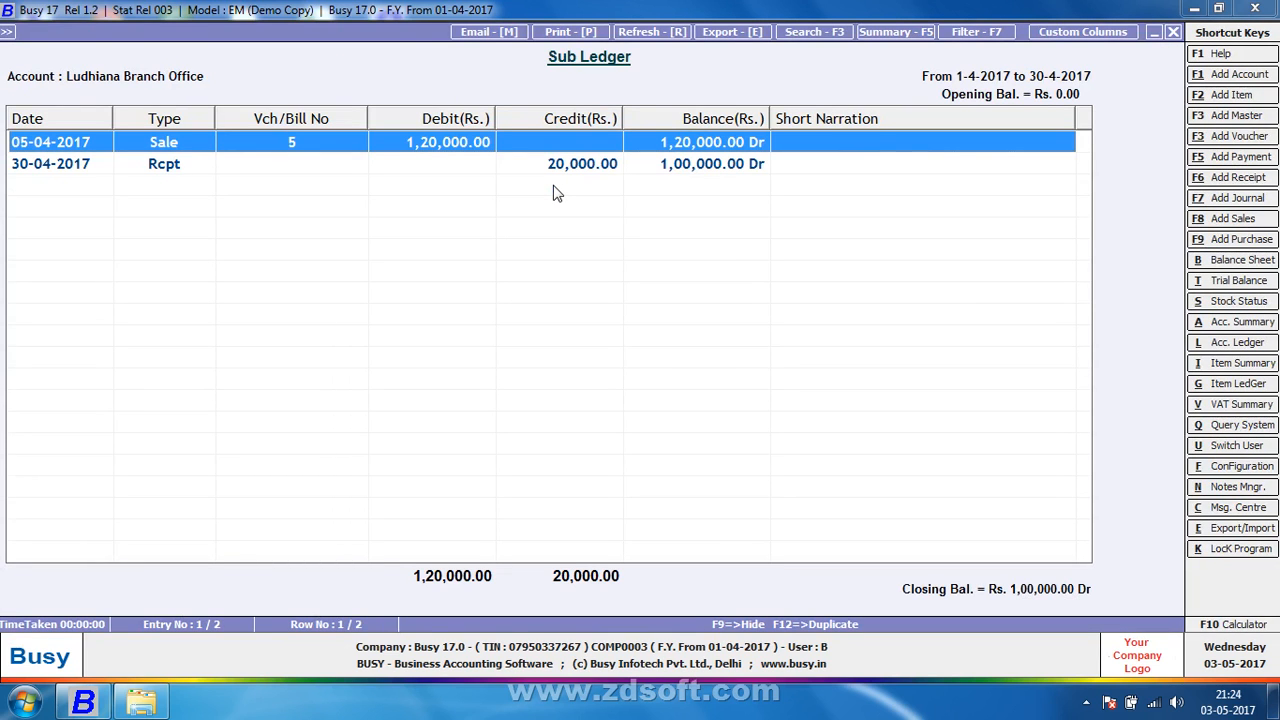
key("Escape")
key("Escape")
key("Escape")
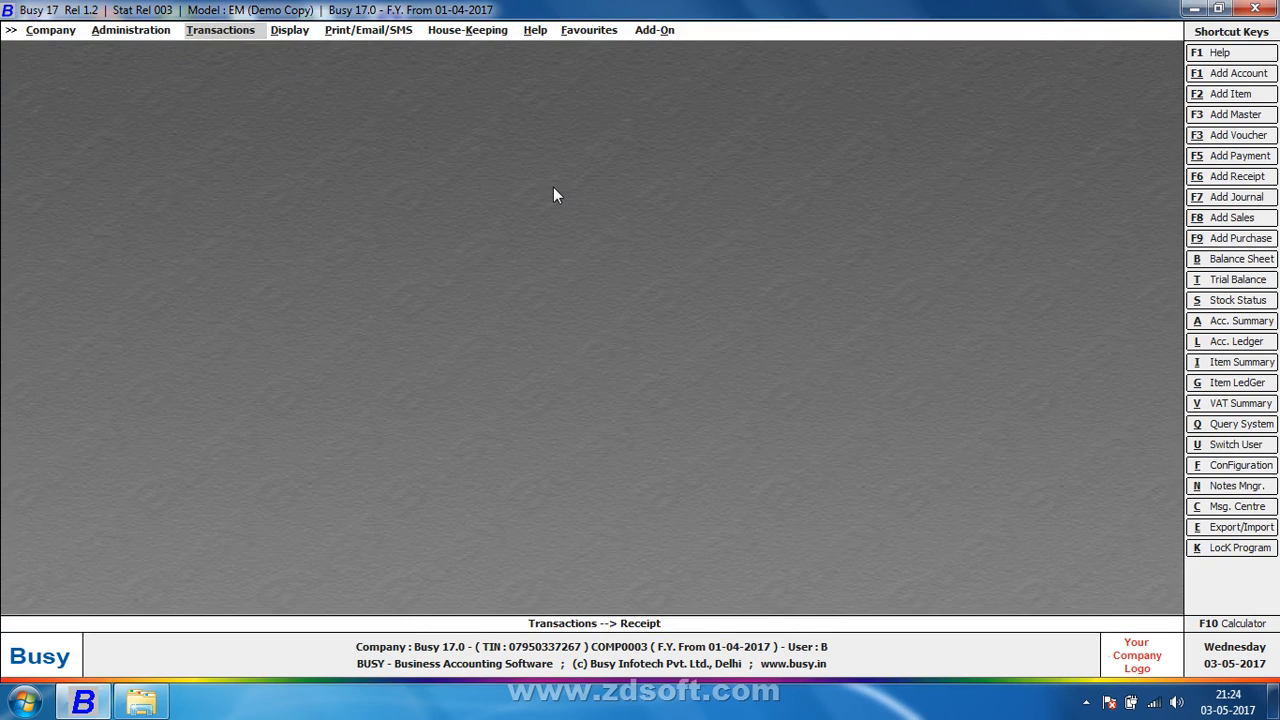
Open the Sub Ledger report from the account books for one sub ledger
key("Right")
key("Down")
key("Down")
key("Down")
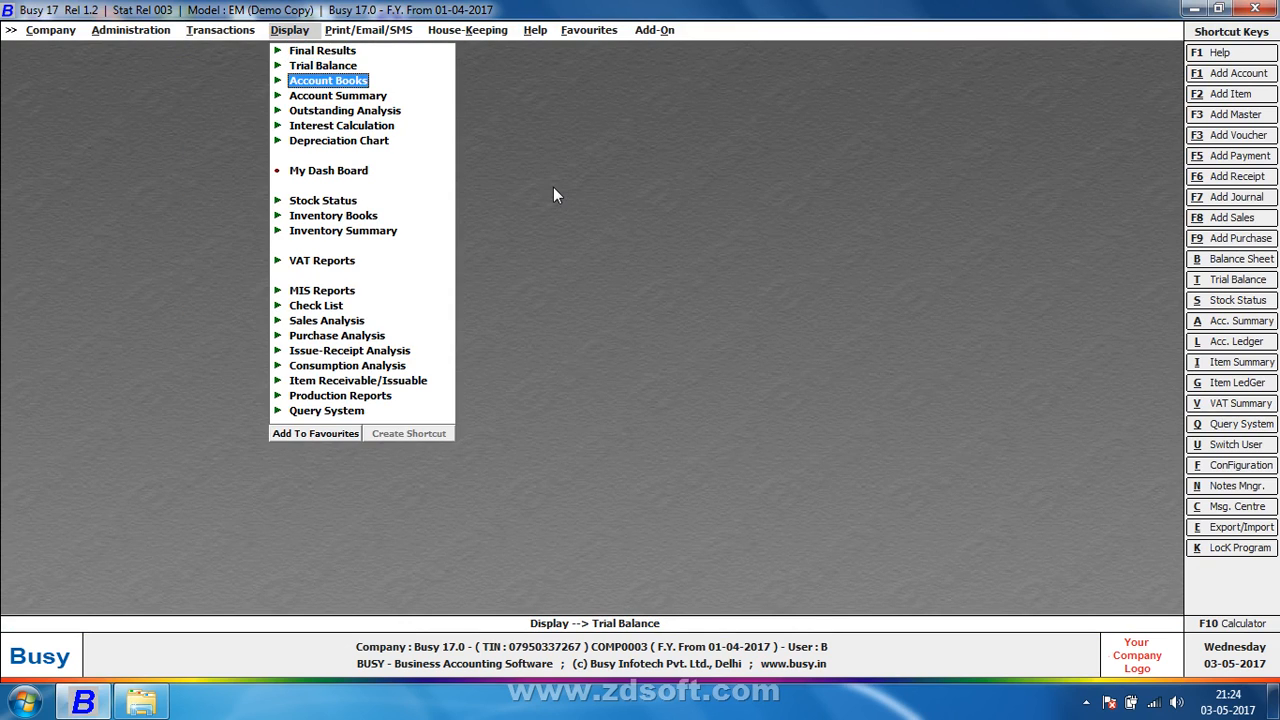
key("Return")
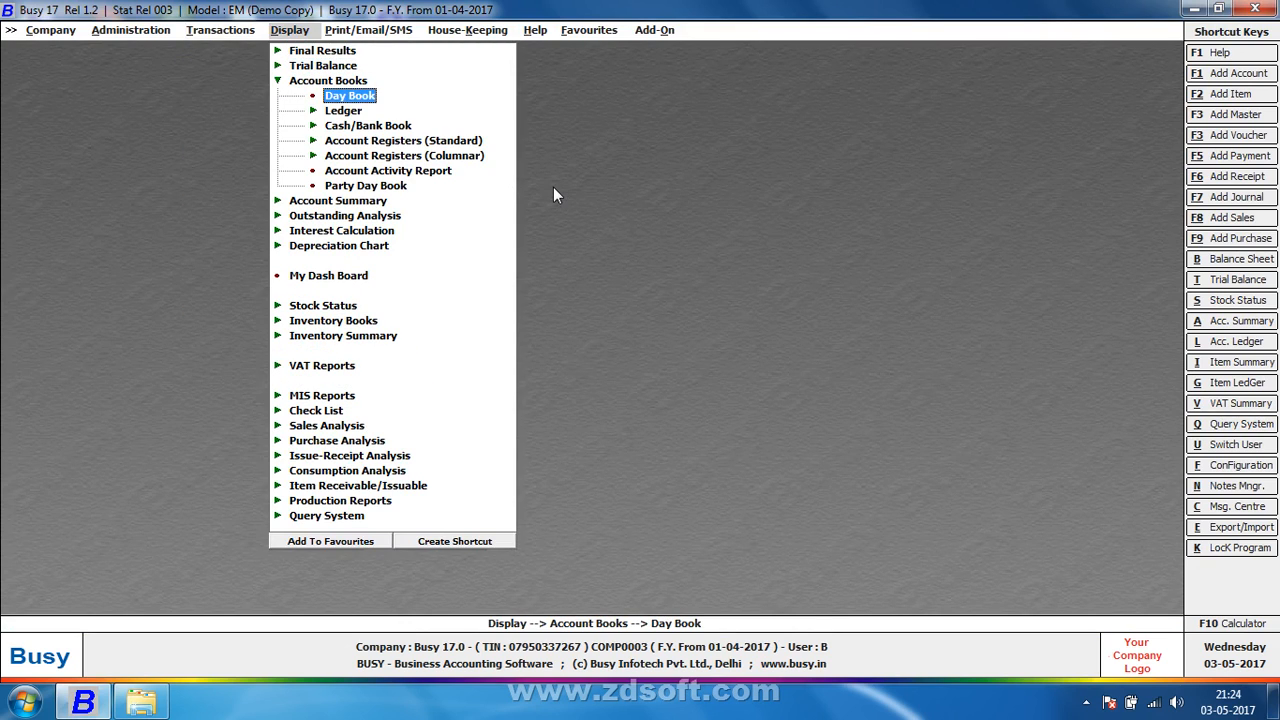
key("Down")
key("Return")
key("Down")
key("Down")
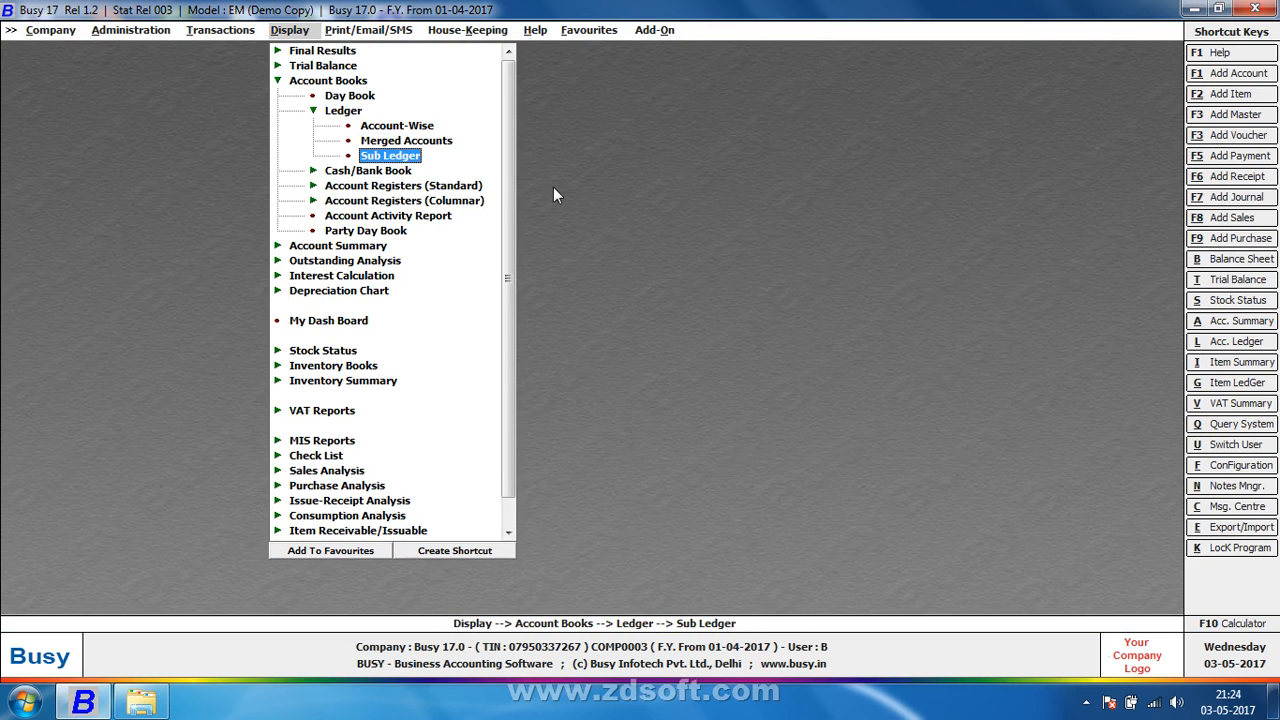
key("Return")
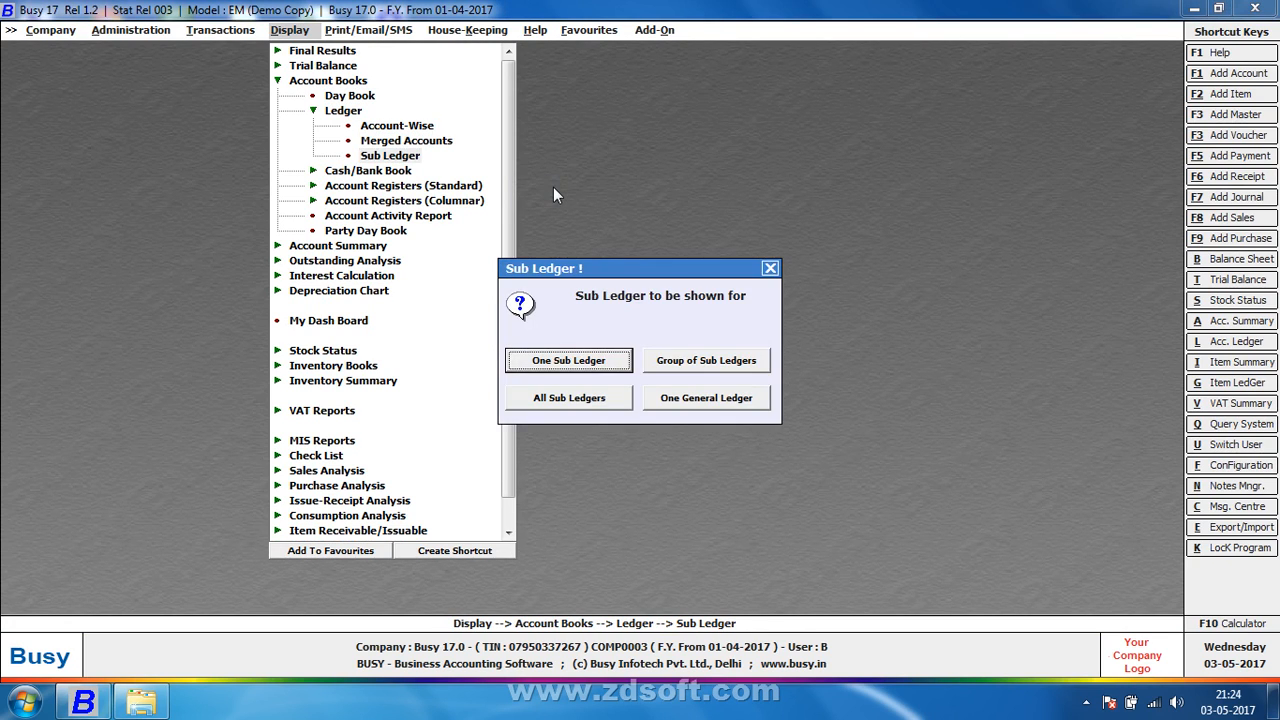
key("Return")
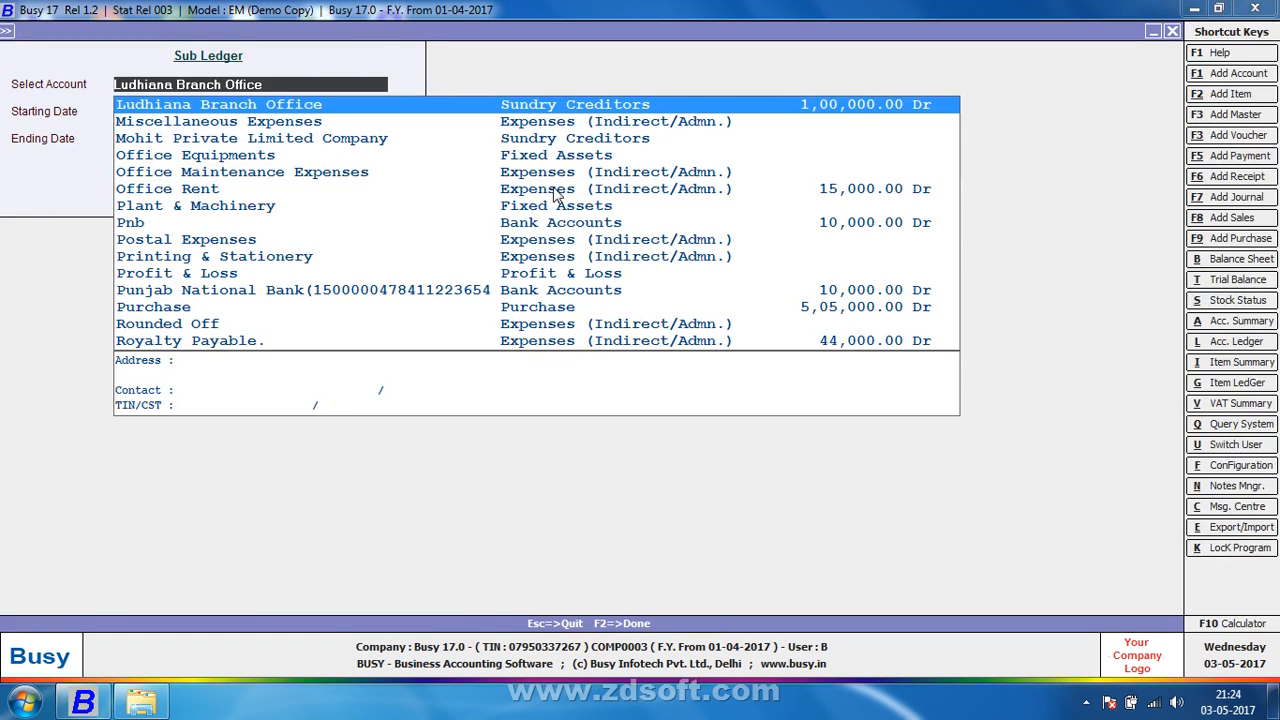
Display the Delhi Head Office ledger from 01-04-2017 to 30-04-2017 to examine its entries, and close the report
type("de")
key("Return")
key("Return")
key("Return")
key("Return")
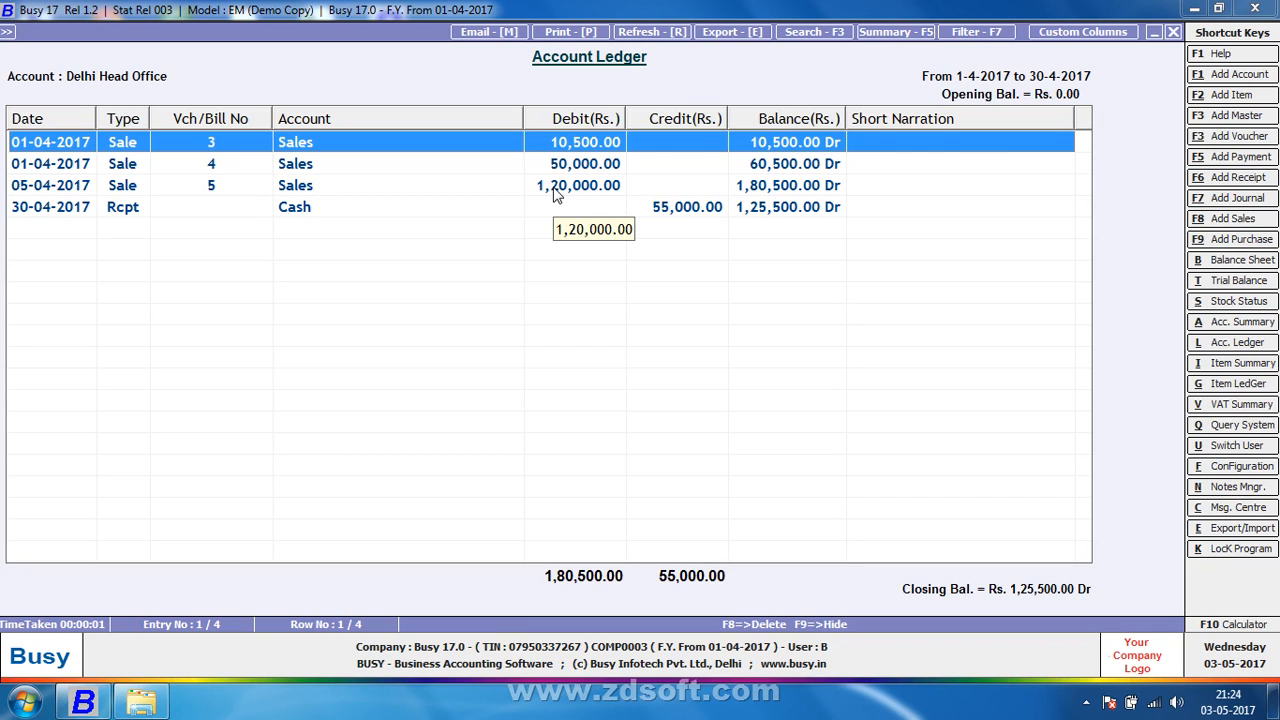
key("Escape")
key("Escape")
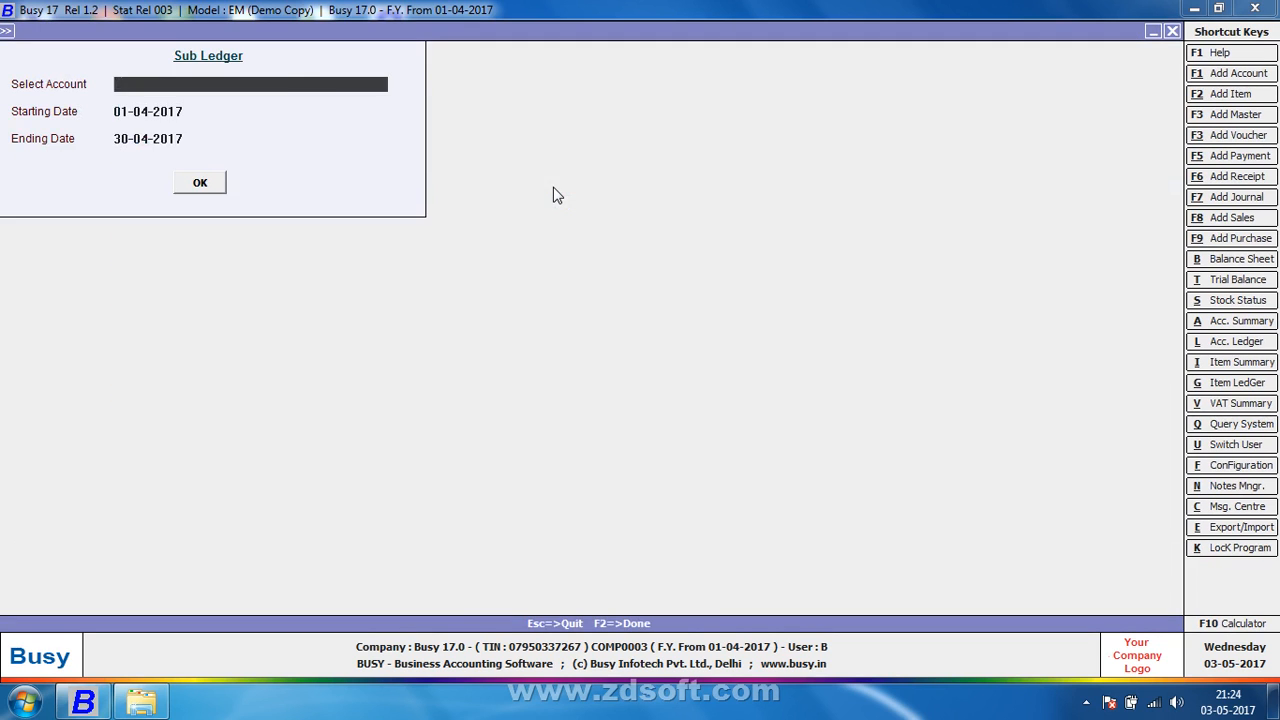
key("Escape")
Display the sub ledger report for the Sundry Creditors group from 01-04-2017 to 30-04-2017
key("Right")
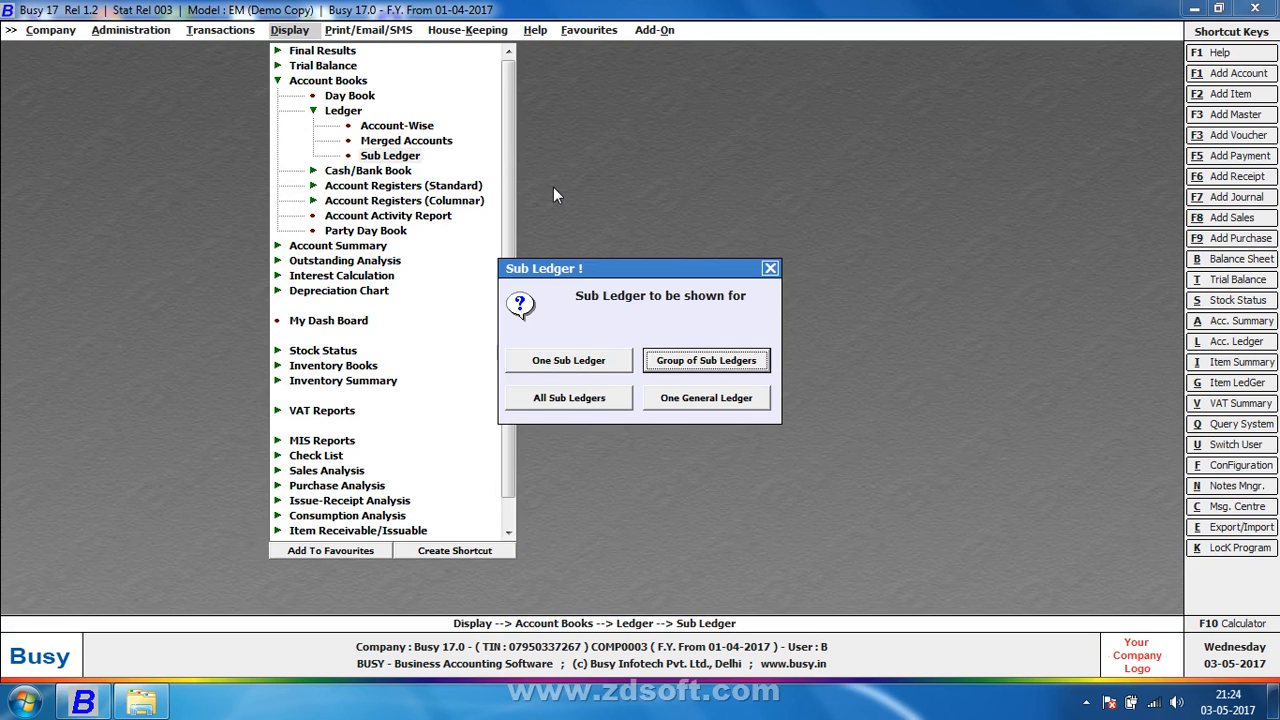
key("Return")
key("Return")
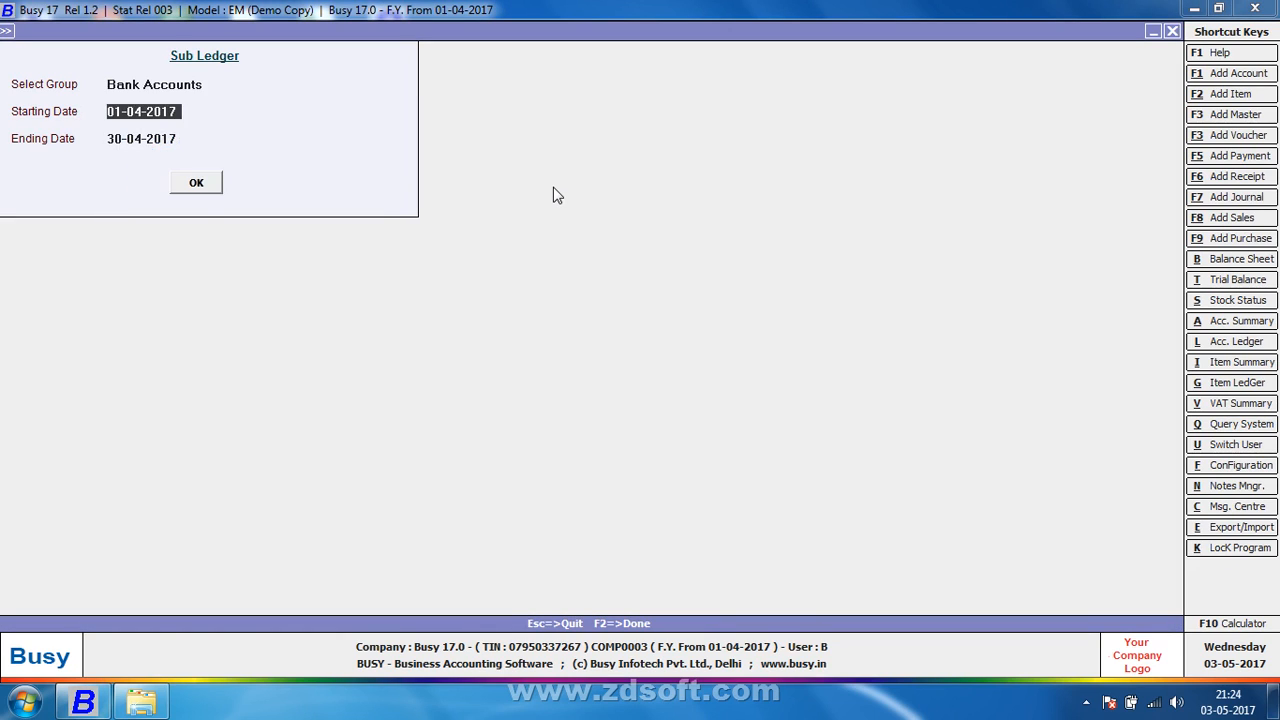
key("Up")
type("Sund")
key("Return")
key("Return")
key("Return")
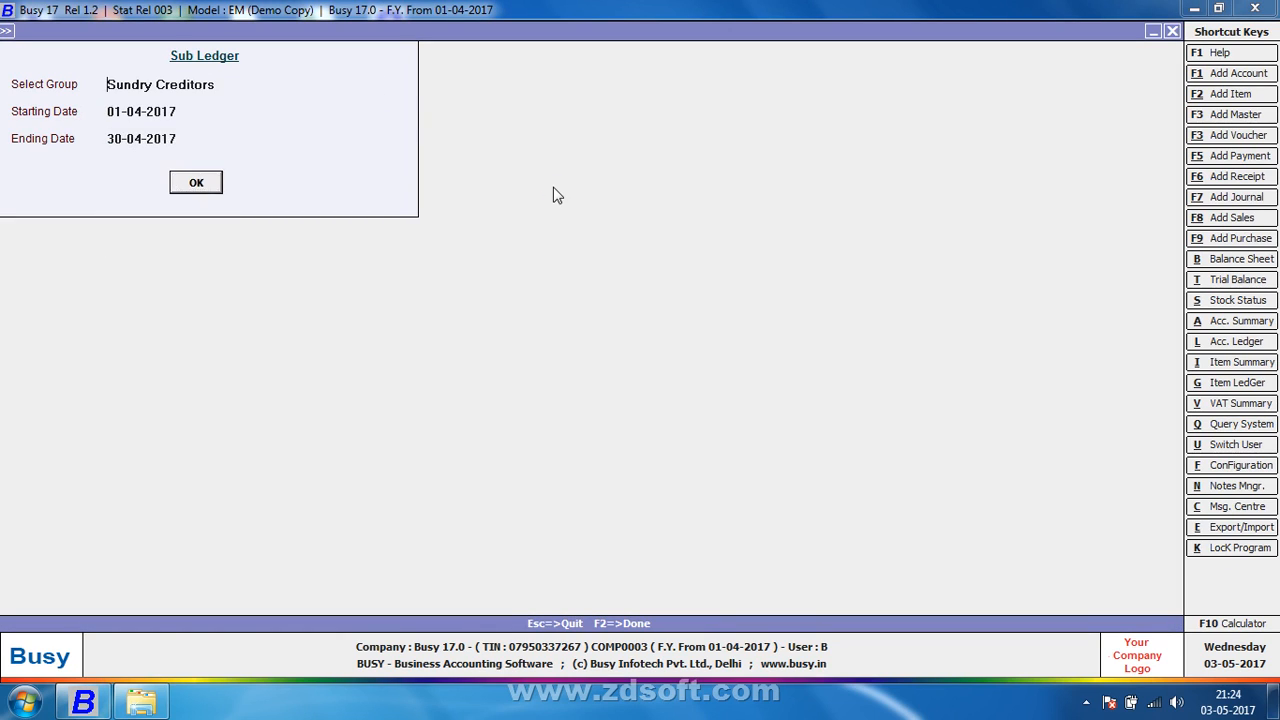
key("Return")
Examine the sale, receipt and closing balance rows of each branch office in the group sub ledger, and close the report
key("Down")
key("Down")
key("Down")
key("Down")
key("Down")
key("Down")
key("Down")
key("Down")
key("Down")
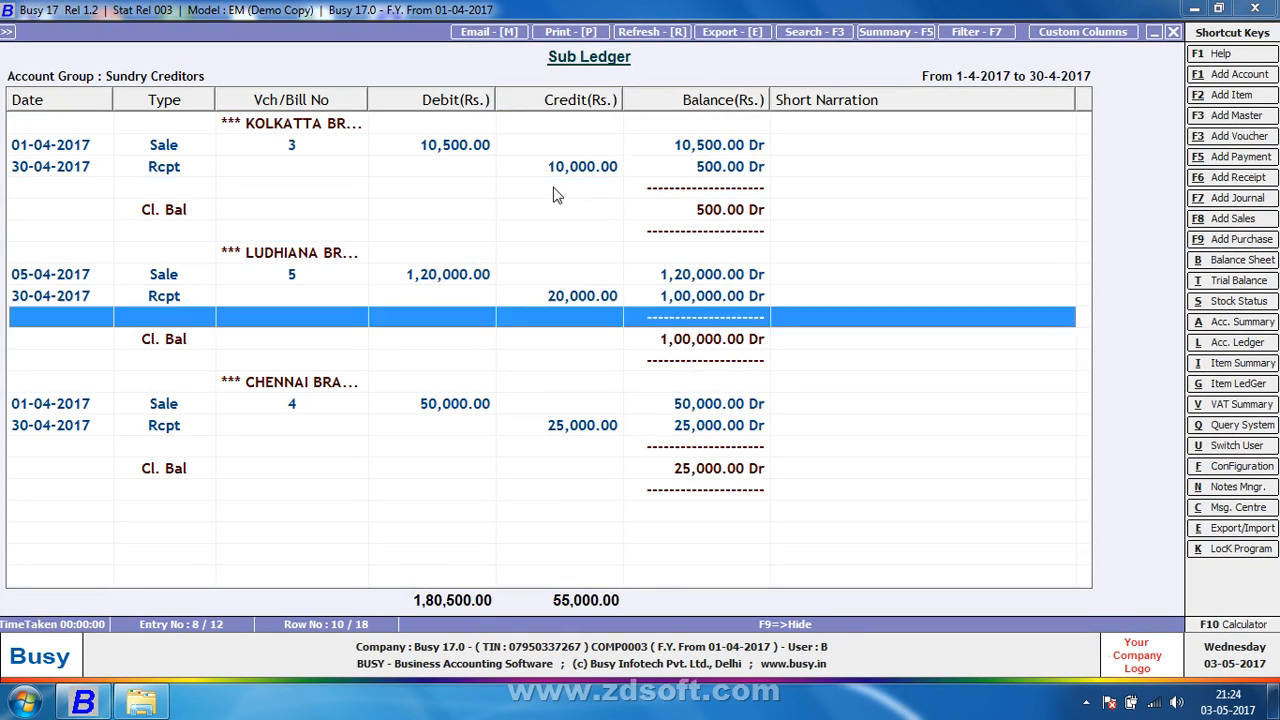
key("Down")
key("Down")
key("Down")
key("Down")
key("Down")
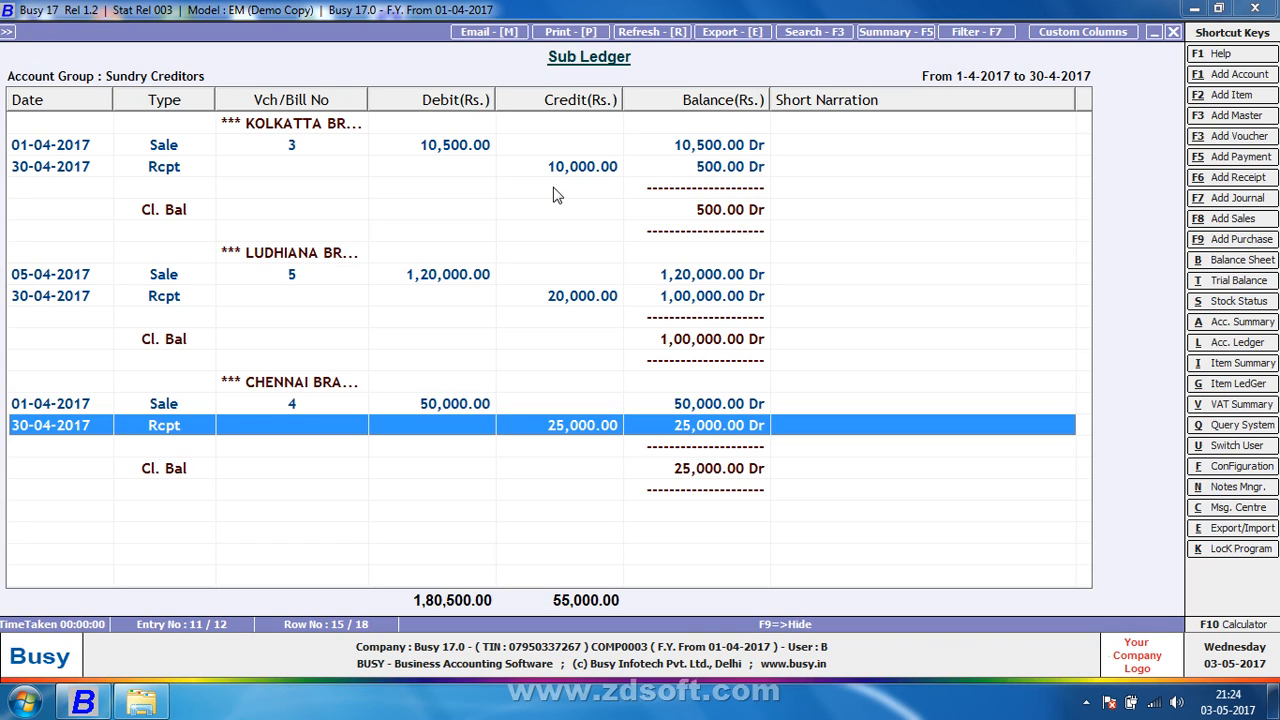
key("Escape")
key("Escape")
key("Escape")
key("Escape")
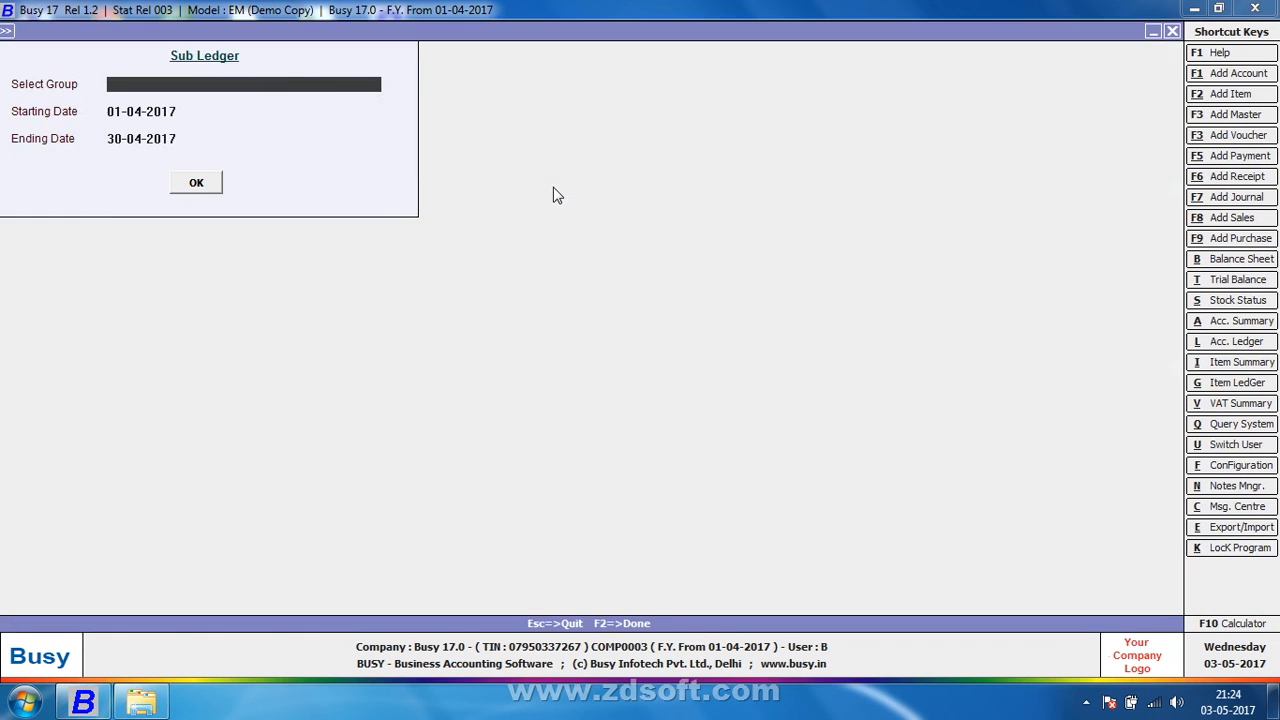
key("Escape")
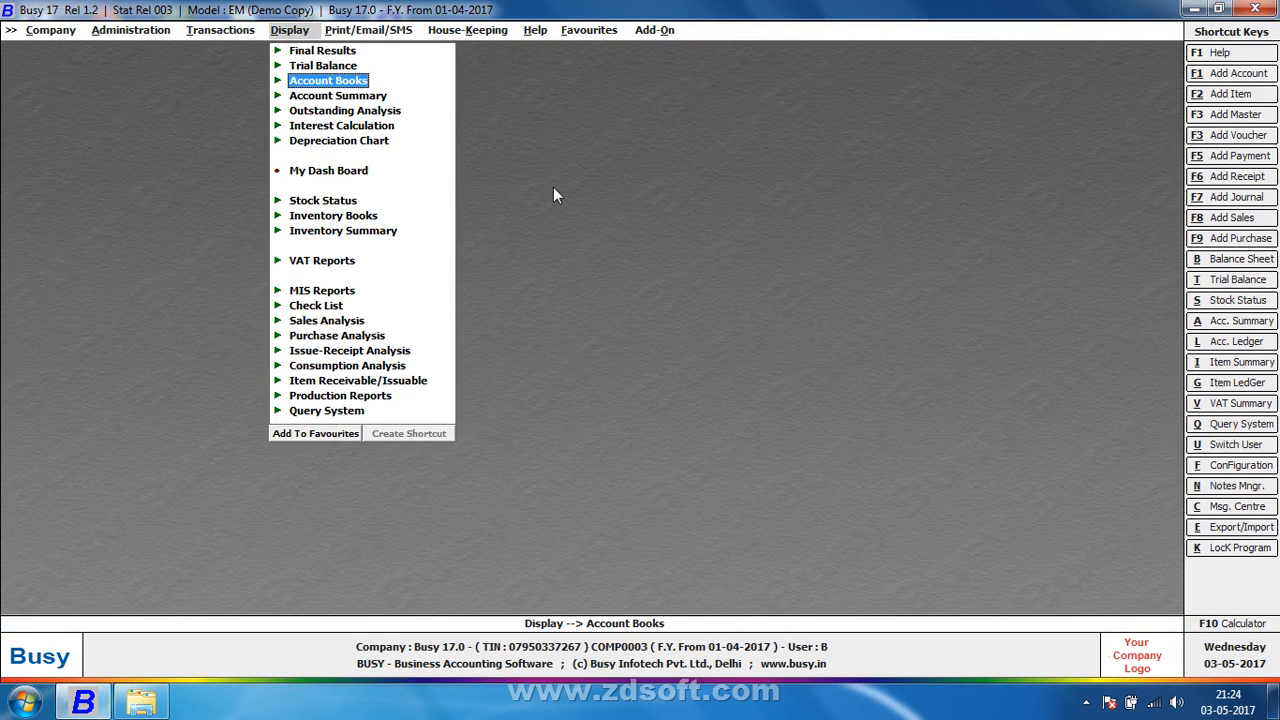
key("super+d")
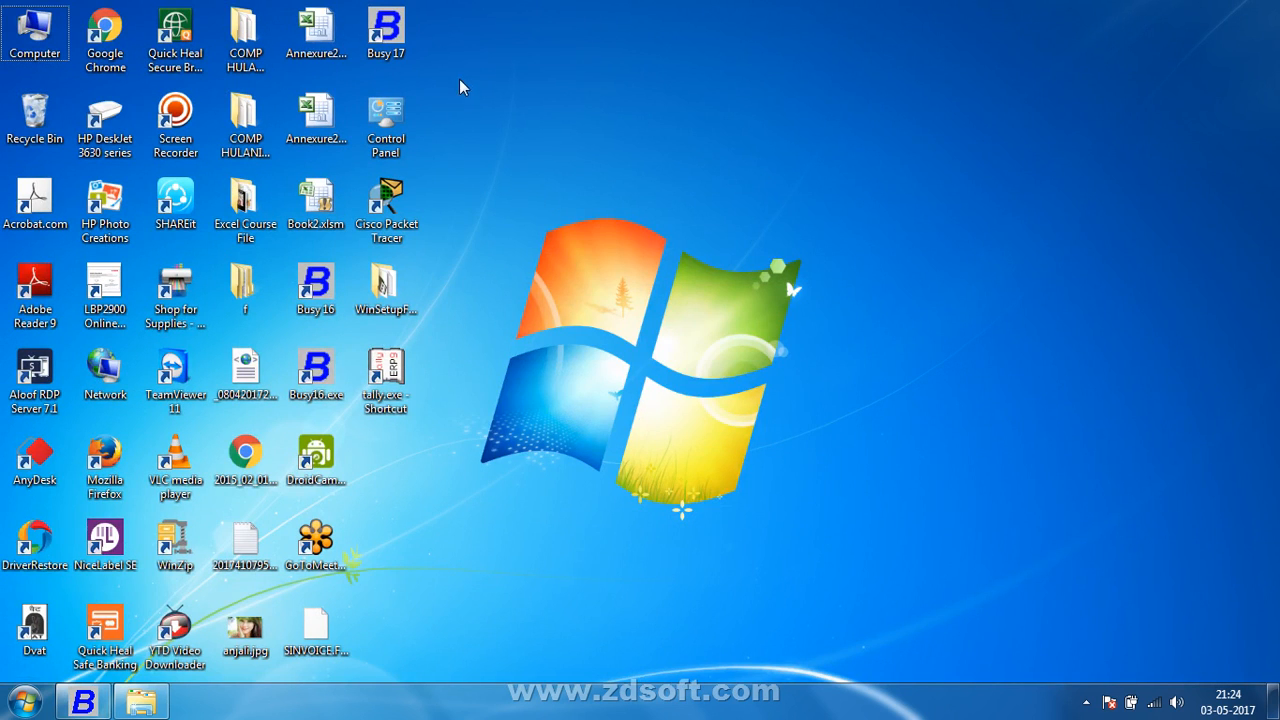
left_click(1086, 702)
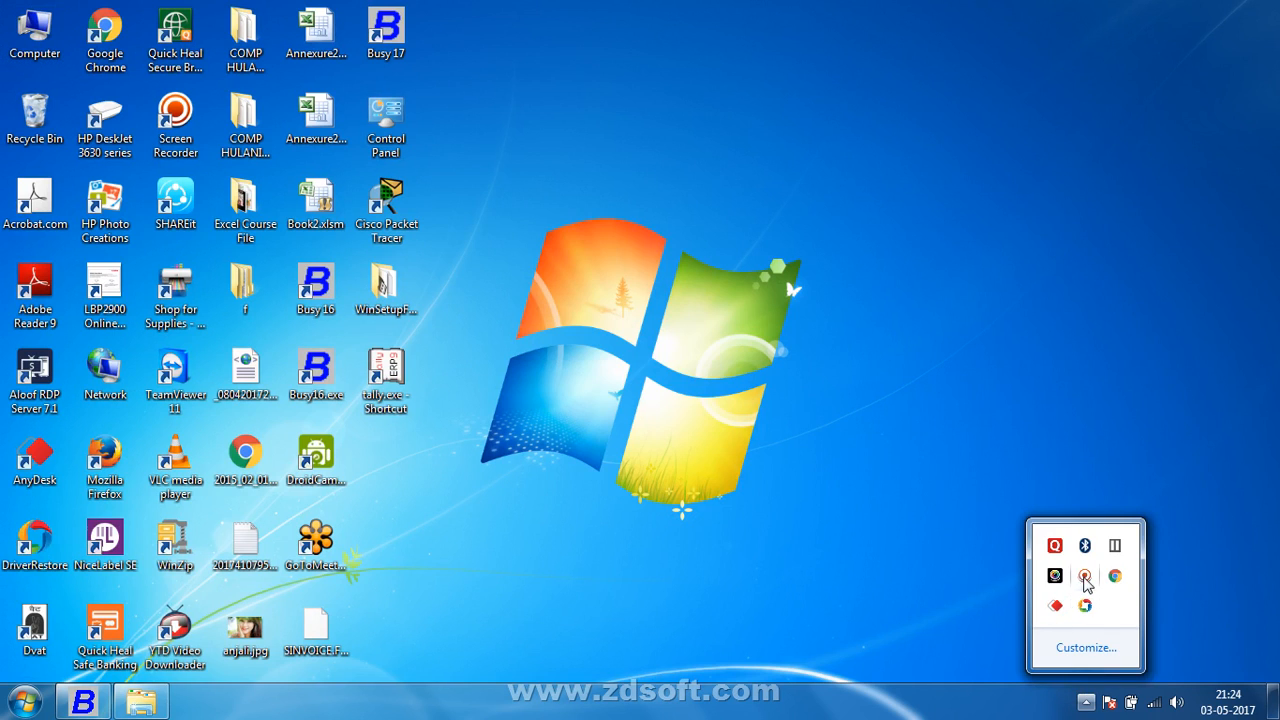
left_click(1085, 575)
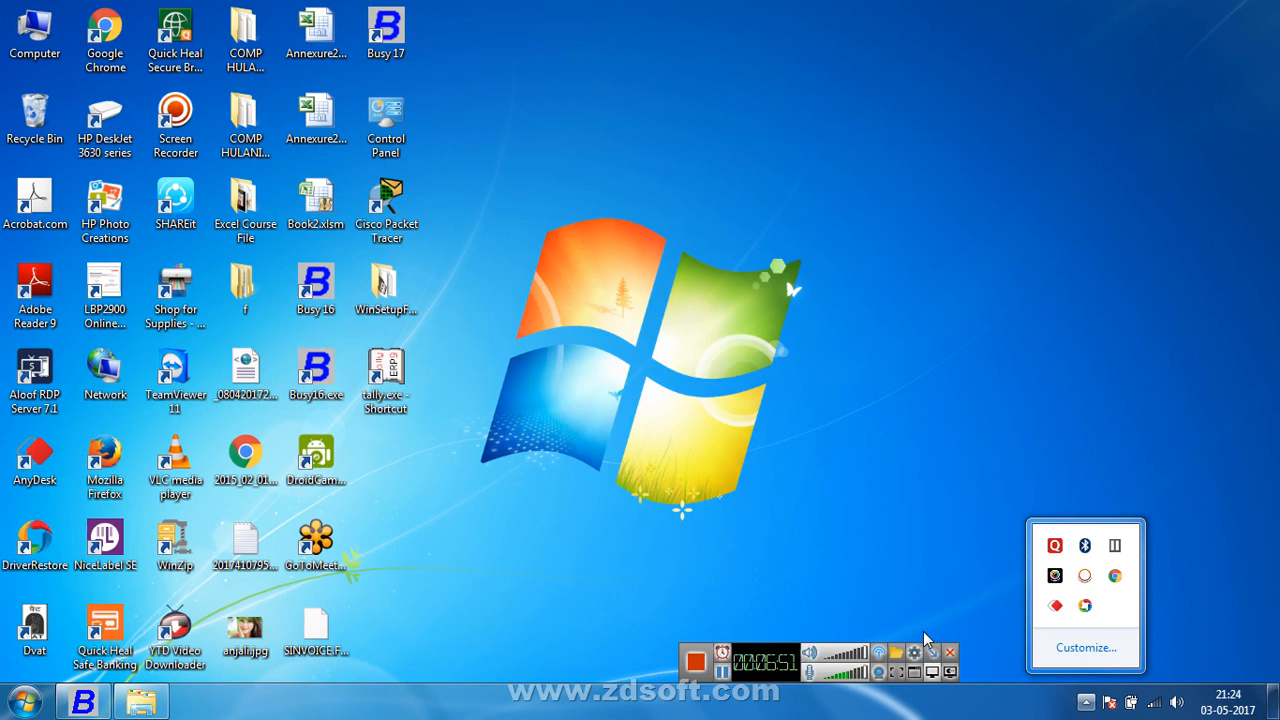
left_click(950, 652)
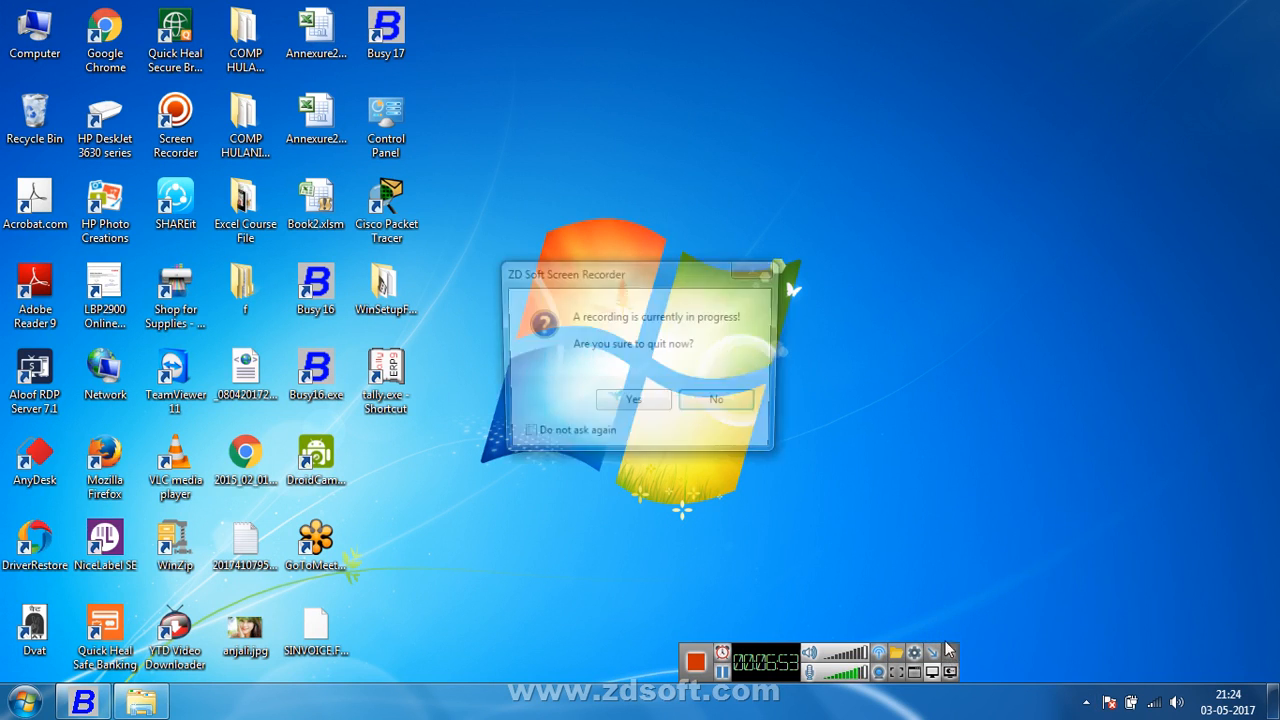